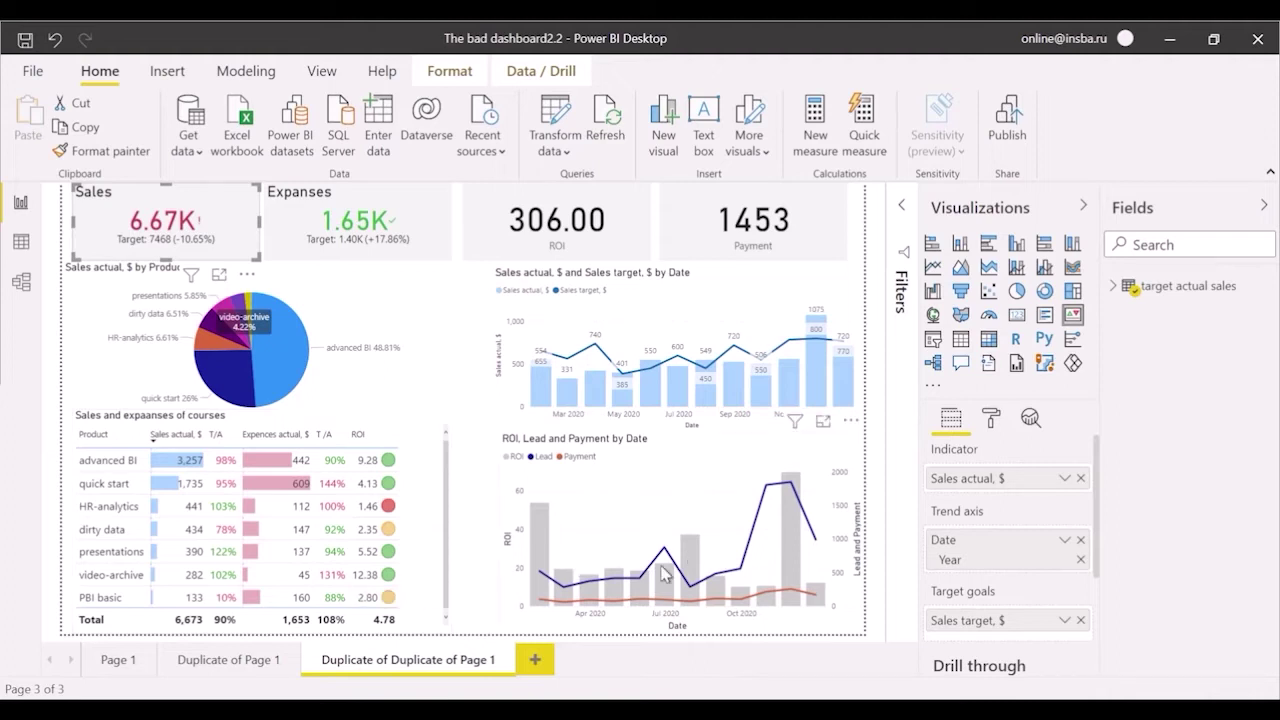
Open the Power BI Visuals store and browse the Filters, Infographics and All categories
click(938, 390)
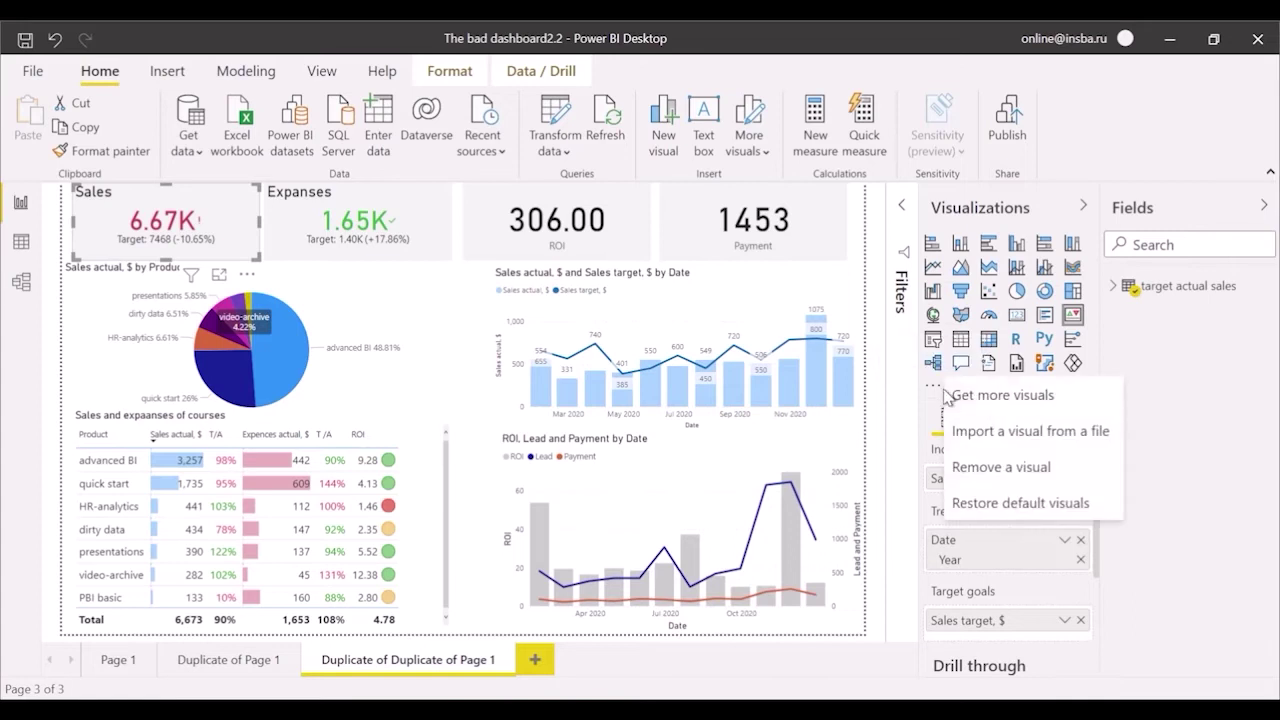
key(Escape)
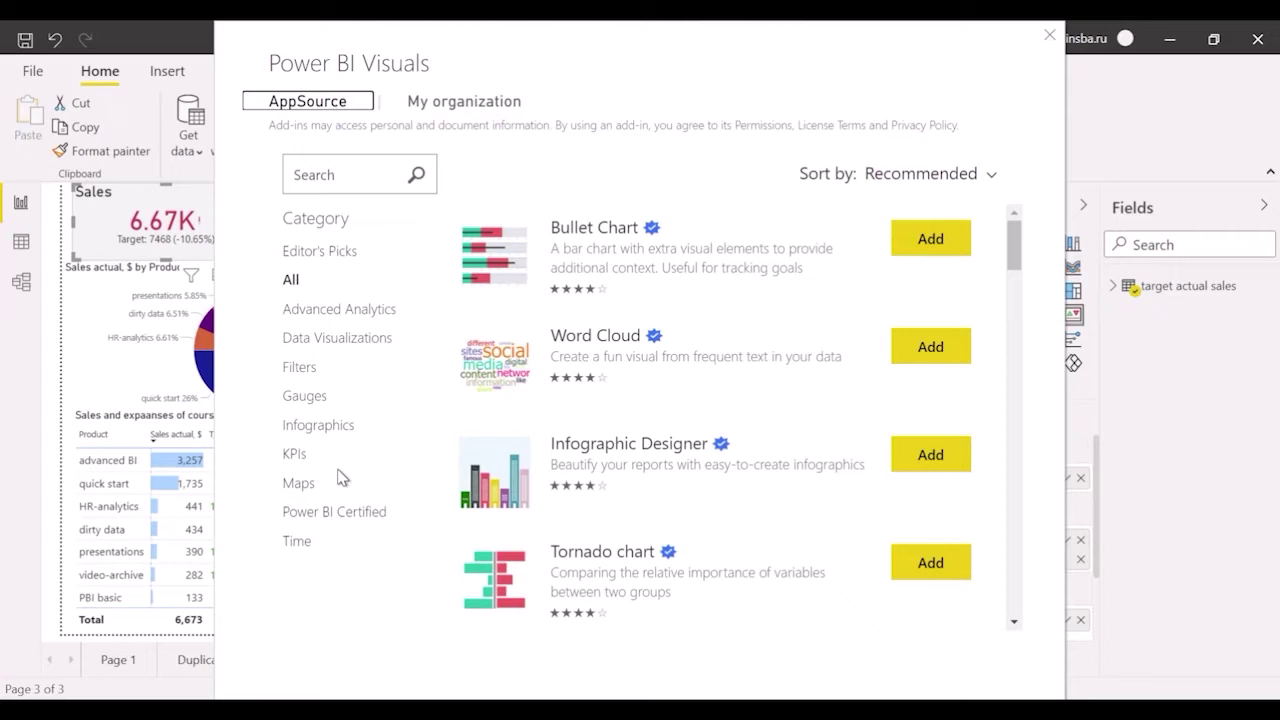
click(303, 369)
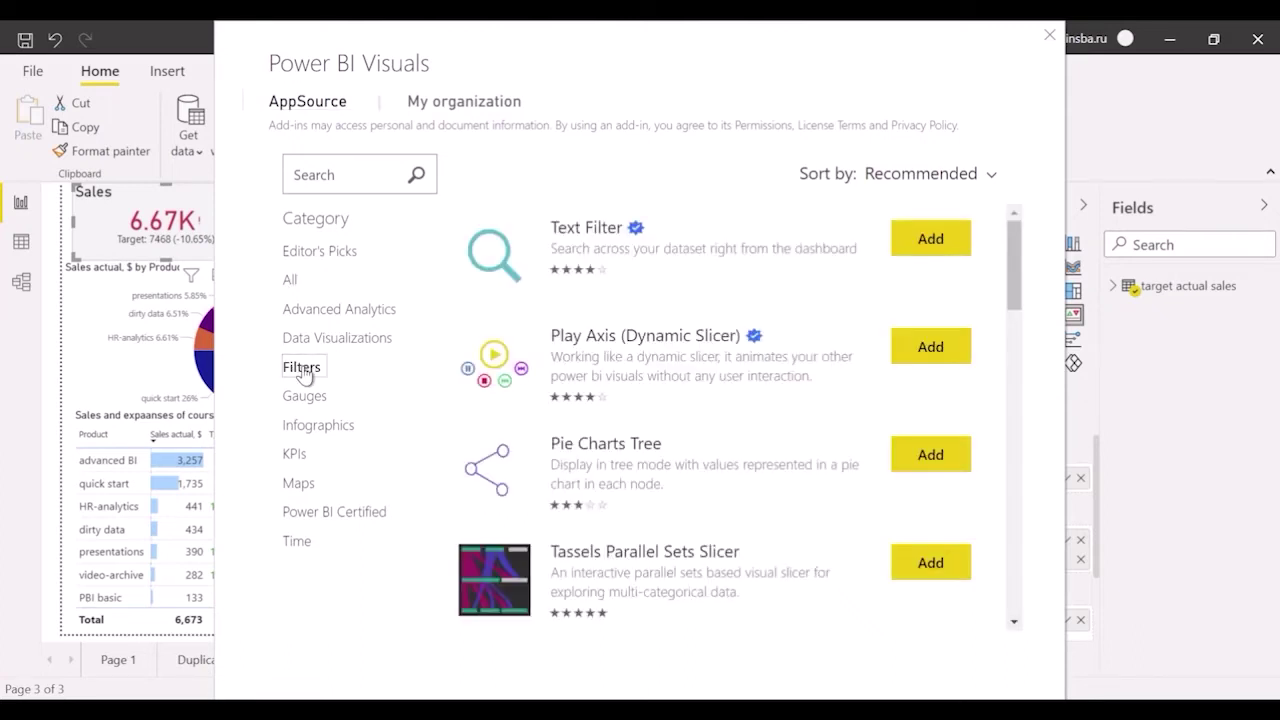
scroll(766, 403, down, 3)
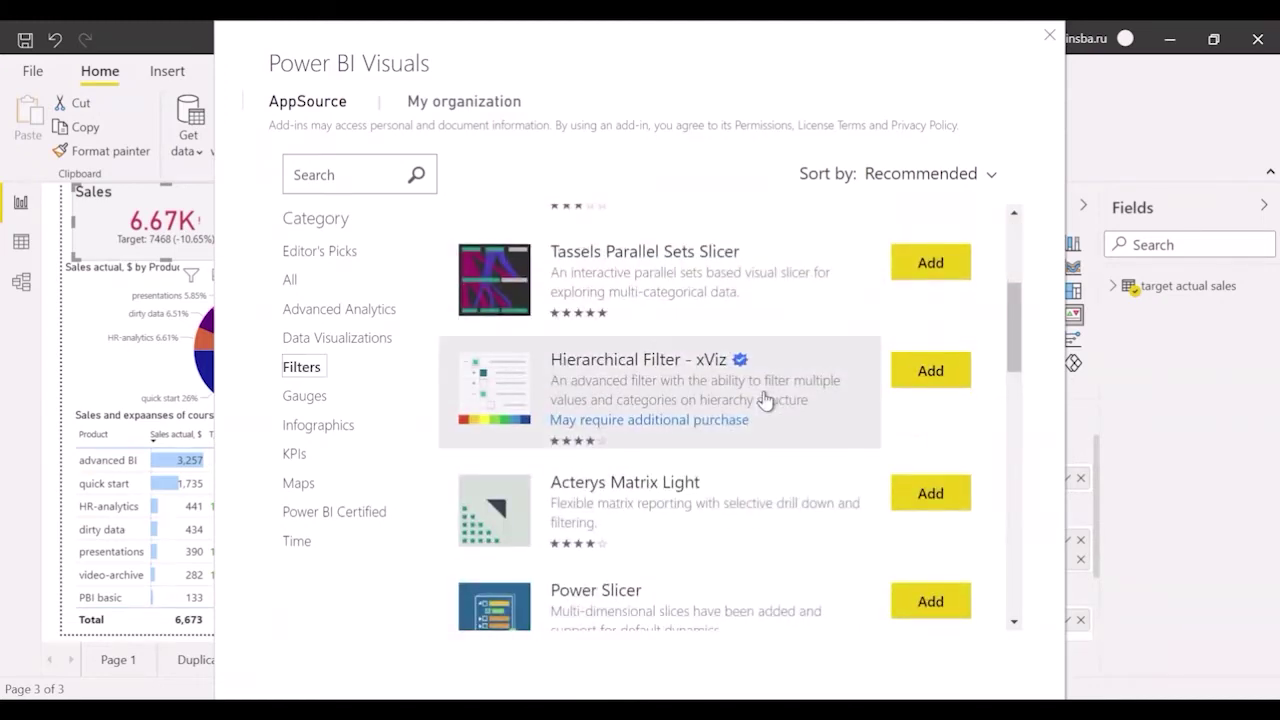
scroll(766, 400, down, 1)
click(316, 434)
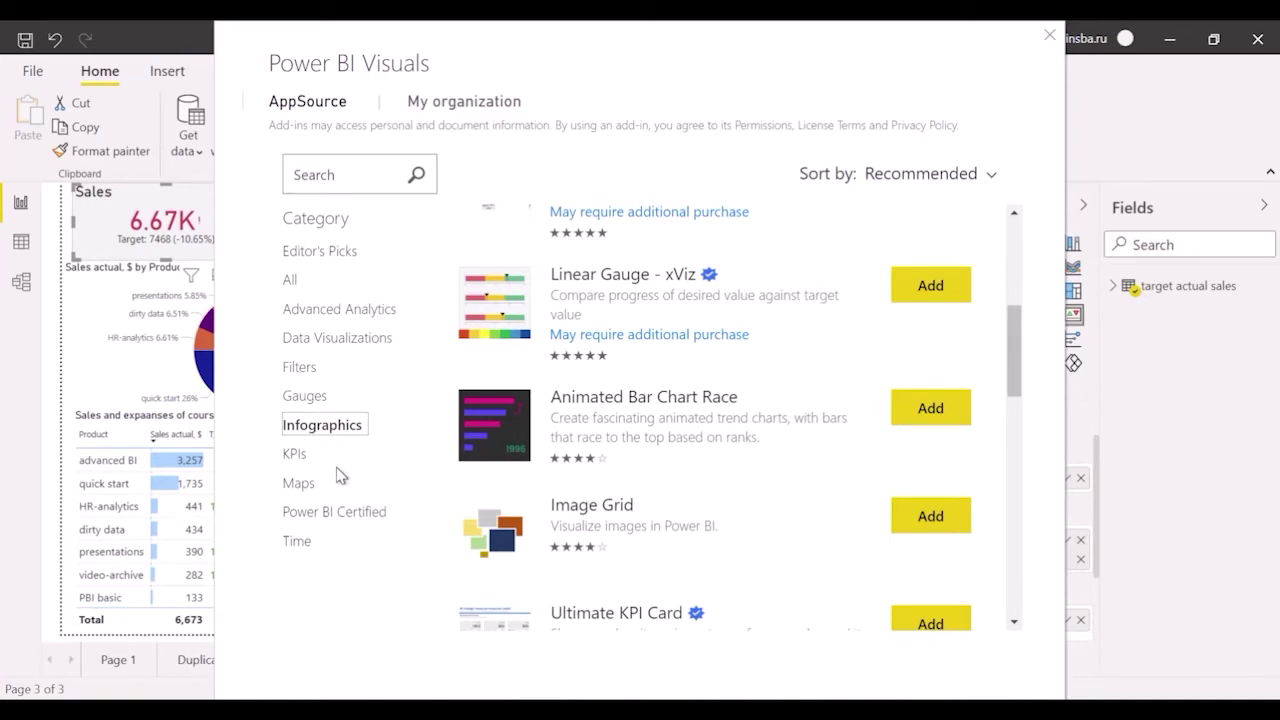
click(296, 285)
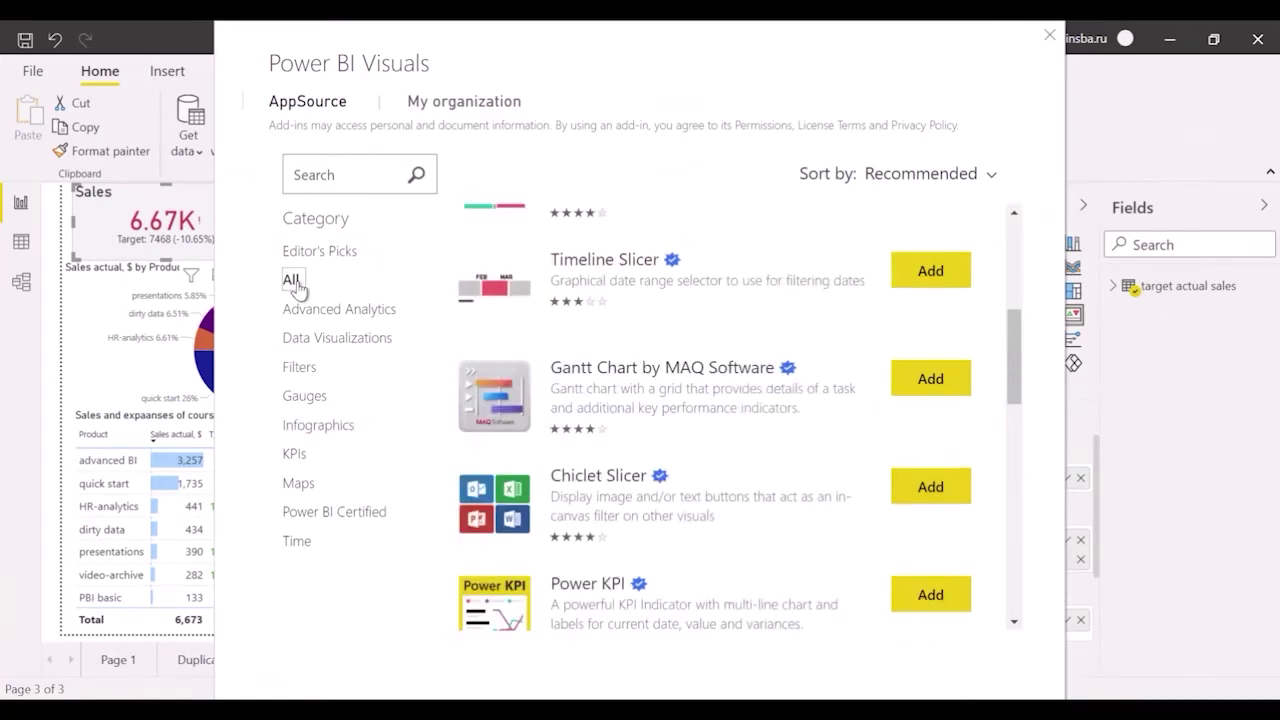
Search the visuals store for 'okviz' and add Card with States by OKViz to the report
click(338, 170)
text(okviz)
click(418, 184)
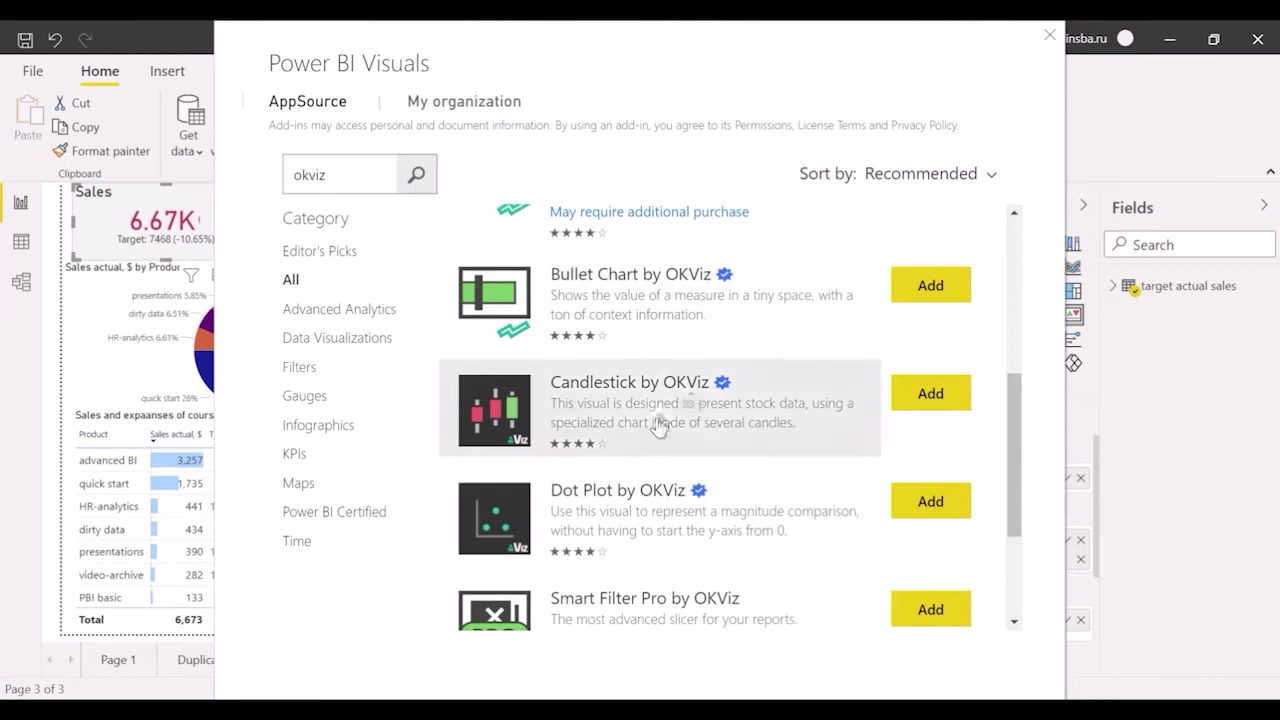
scroll(651, 428, down, 2)
scroll(608, 400, up, 5)
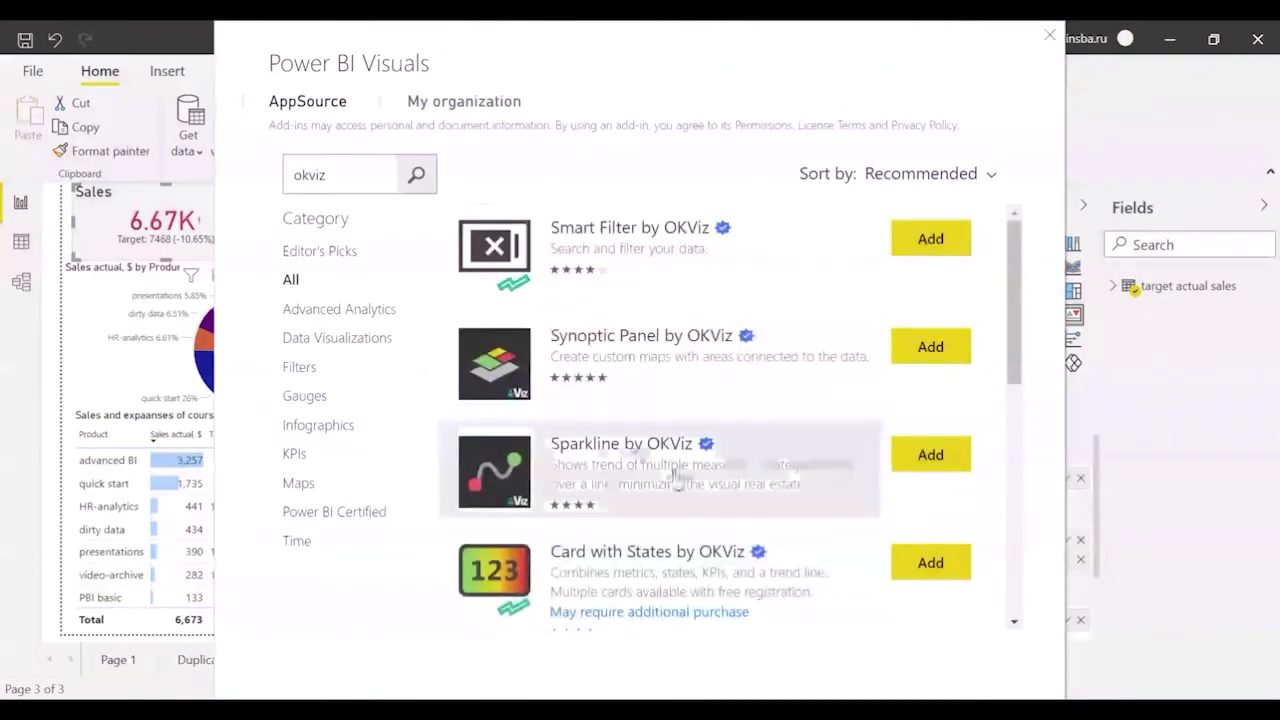
scroll(720, 480, down, 1)
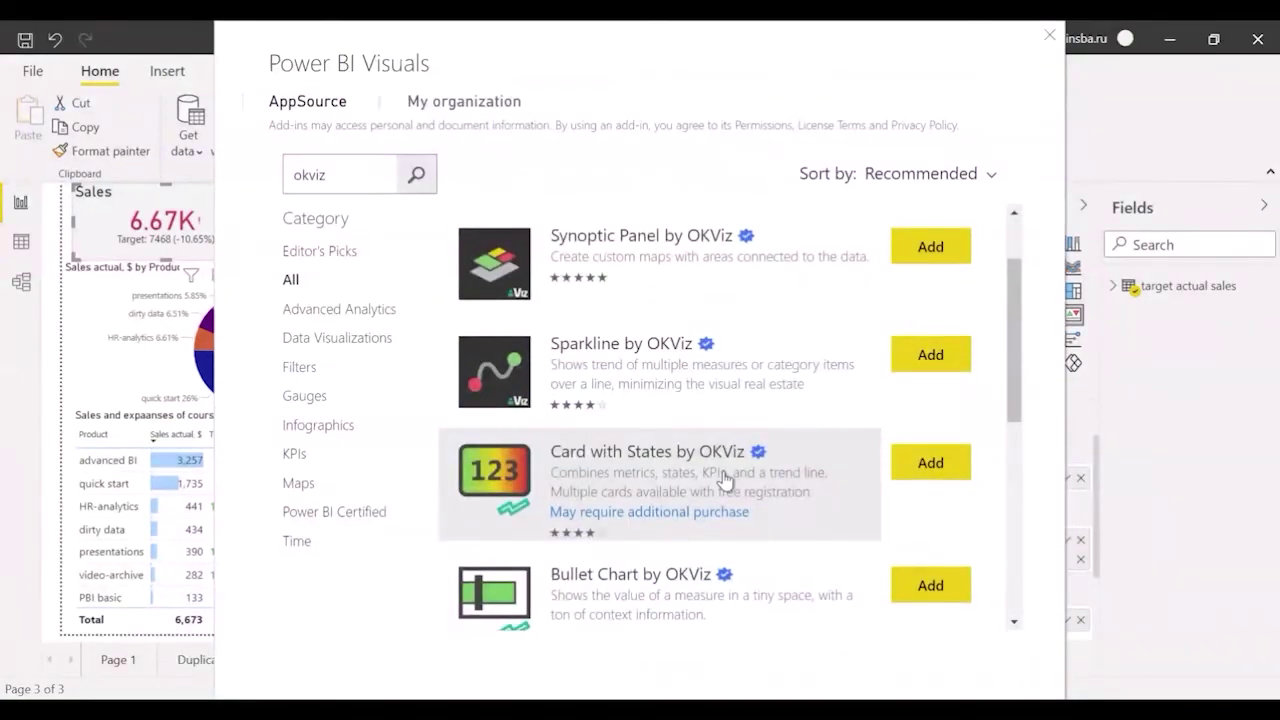
click(724, 480)
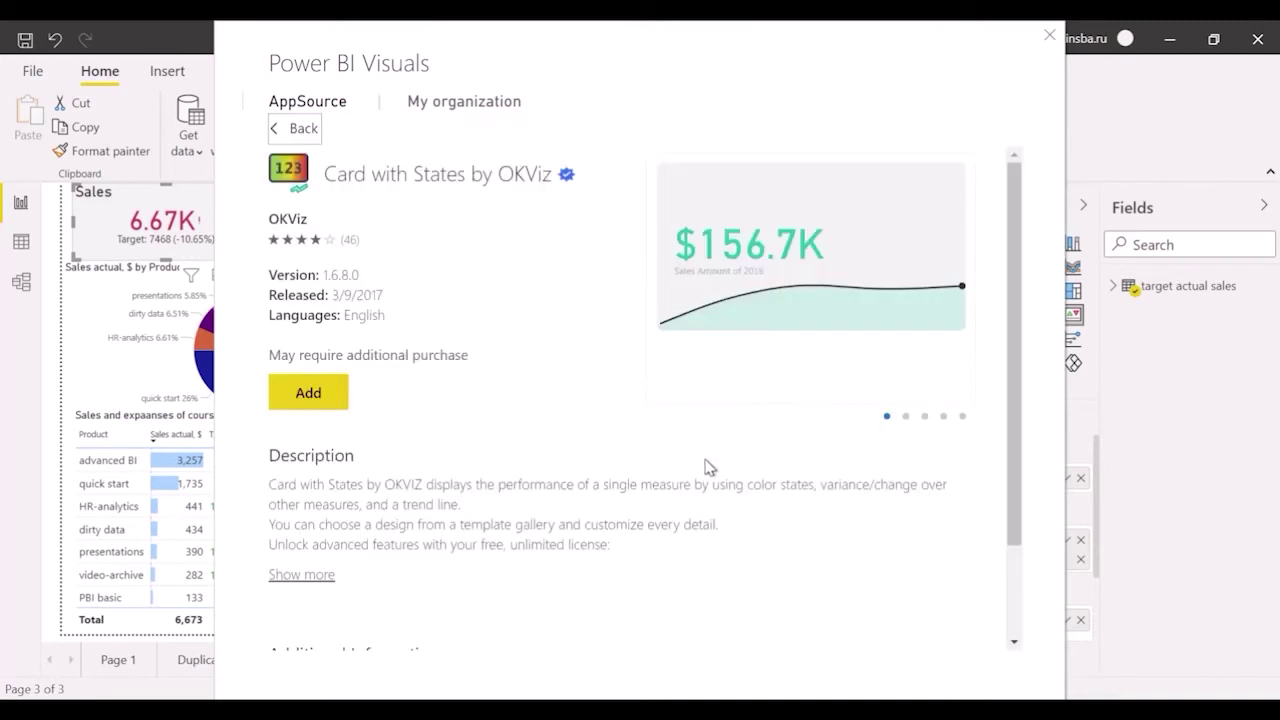
click(338, 398)
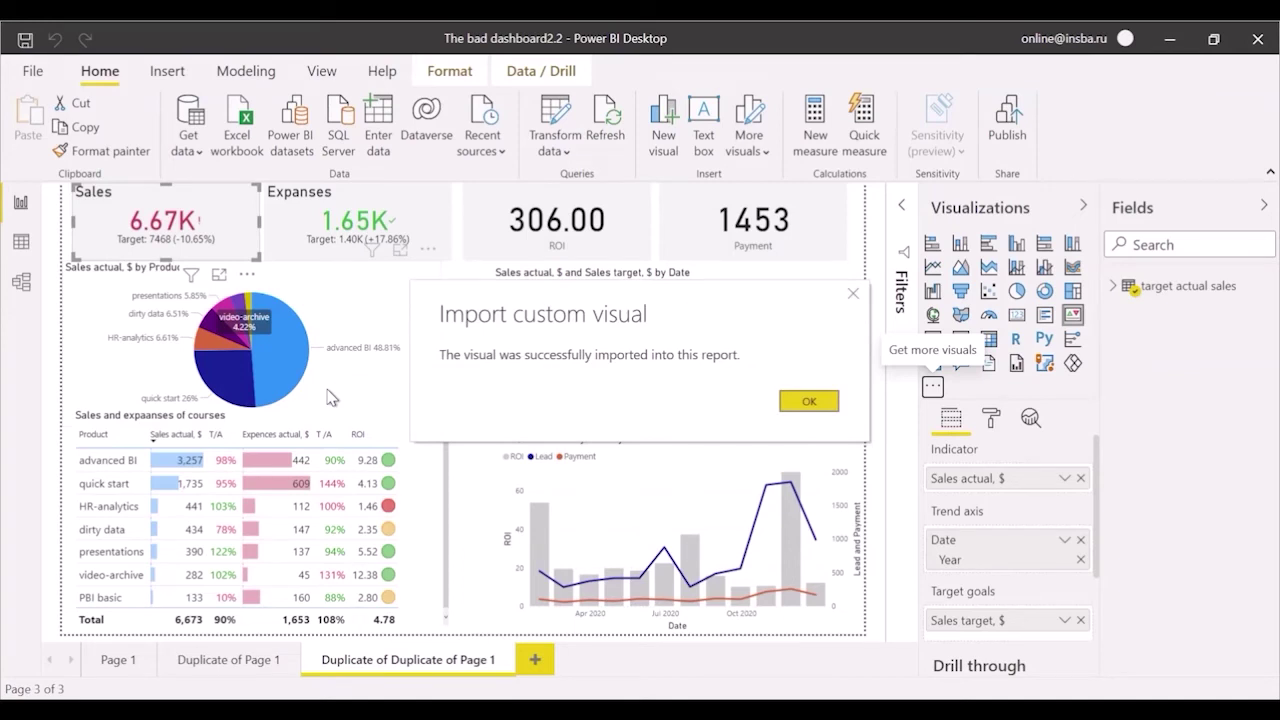
Dismiss the import message and insert a Card with States visual showing ROI
click(823, 409)
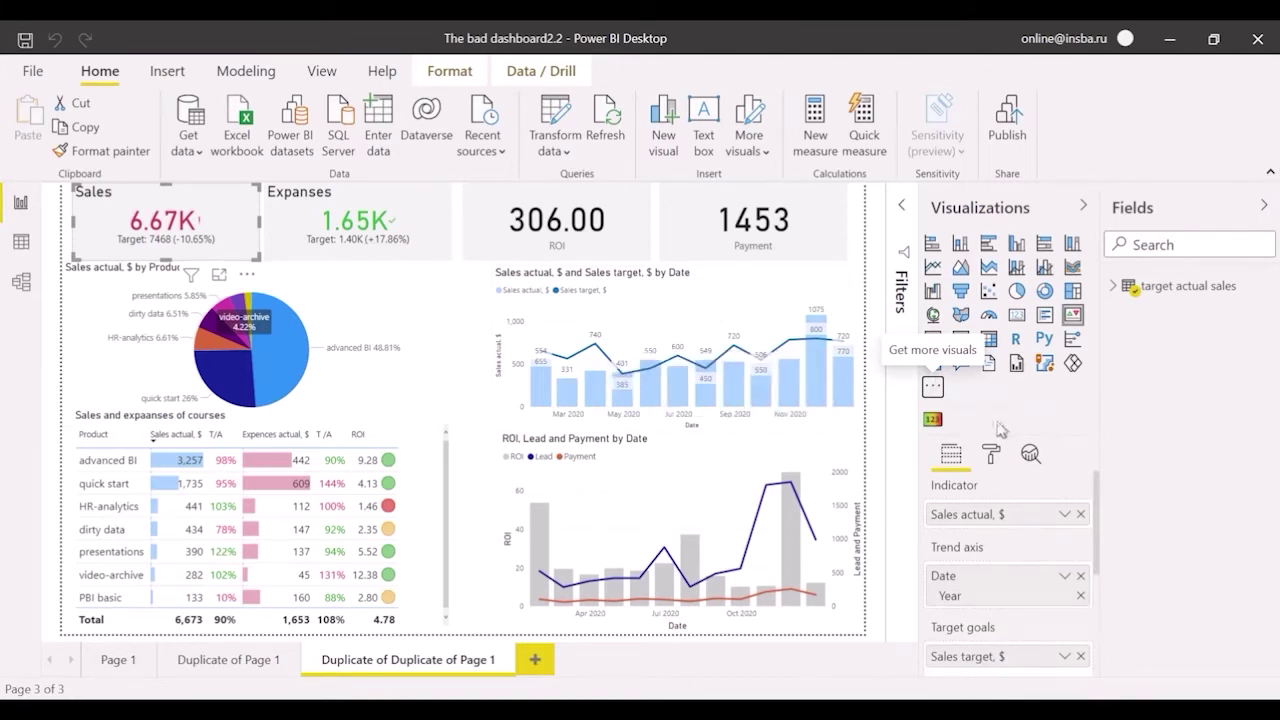
click(932, 419)
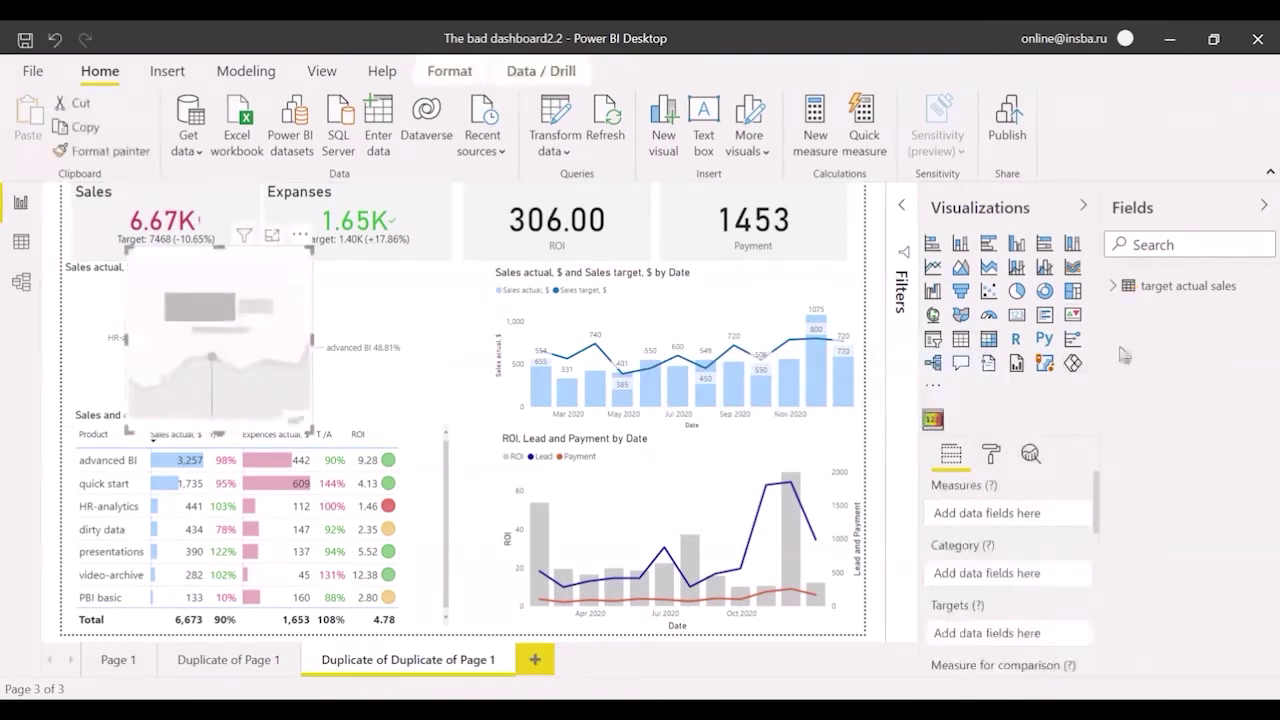
click(1113, 286)
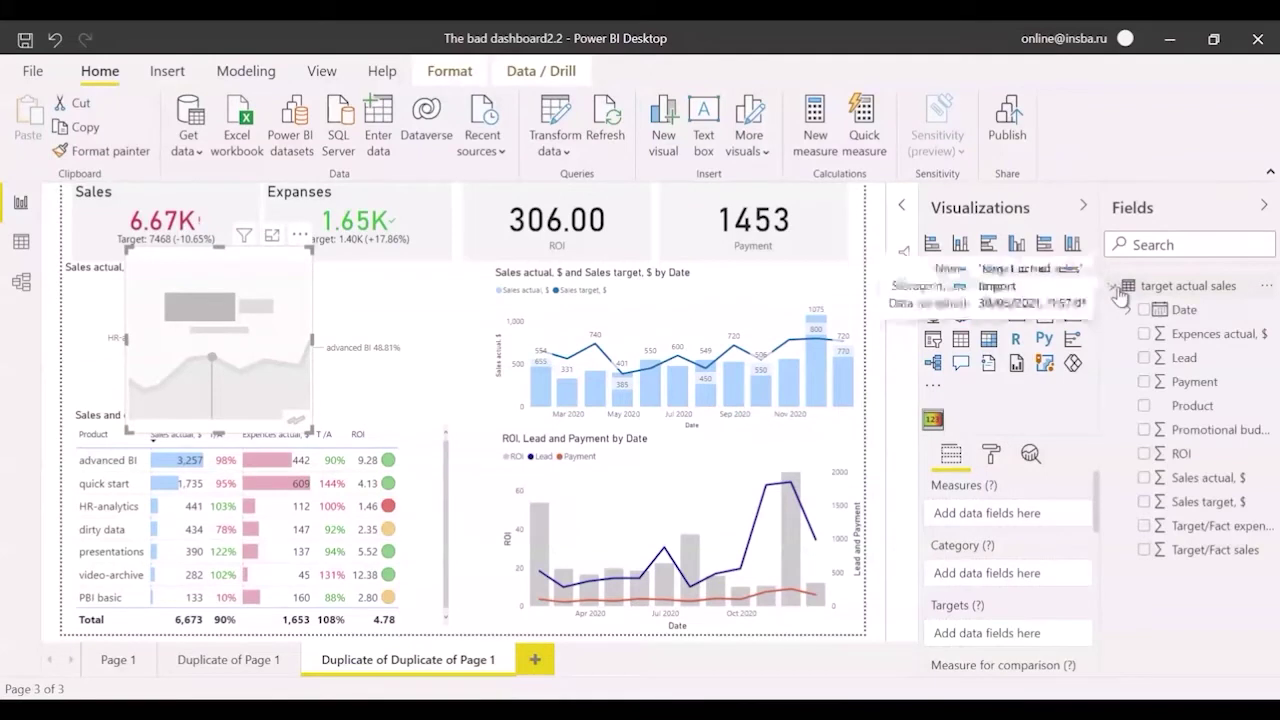
click(1145, 453)
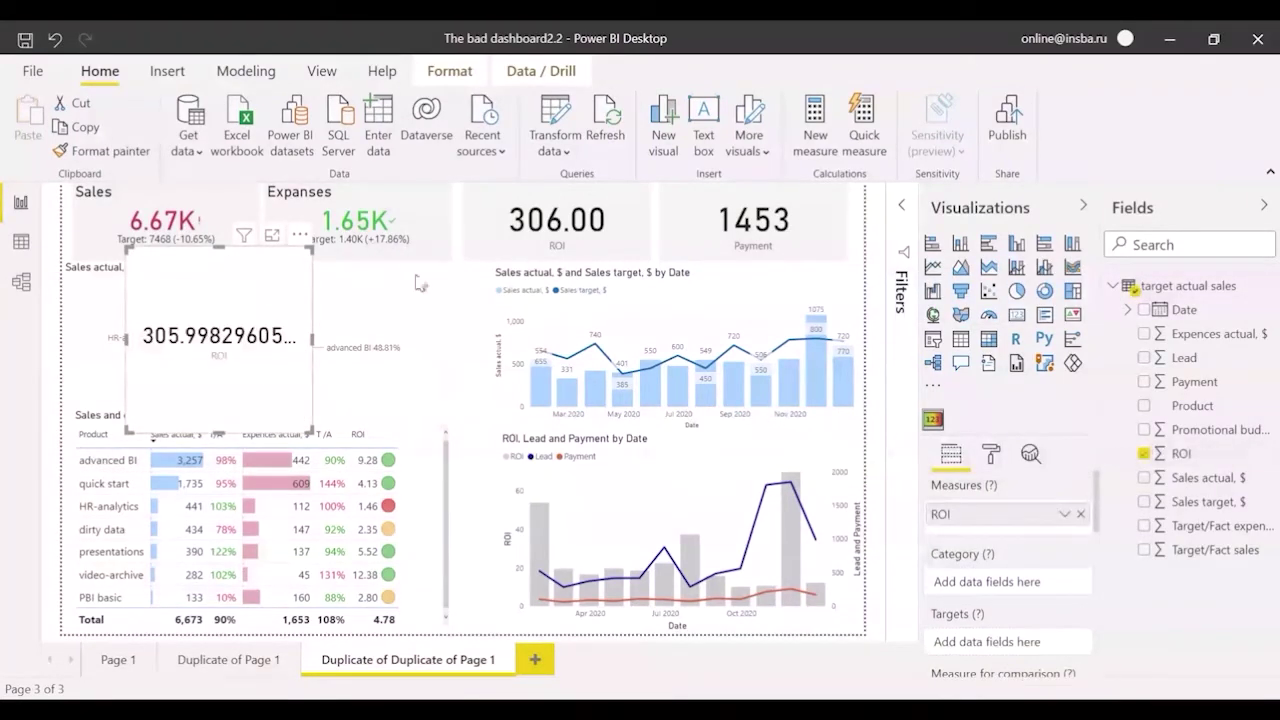
Move the new ROI card just below the ROI card, over the line chart
drag(240, 262, 580, 285)
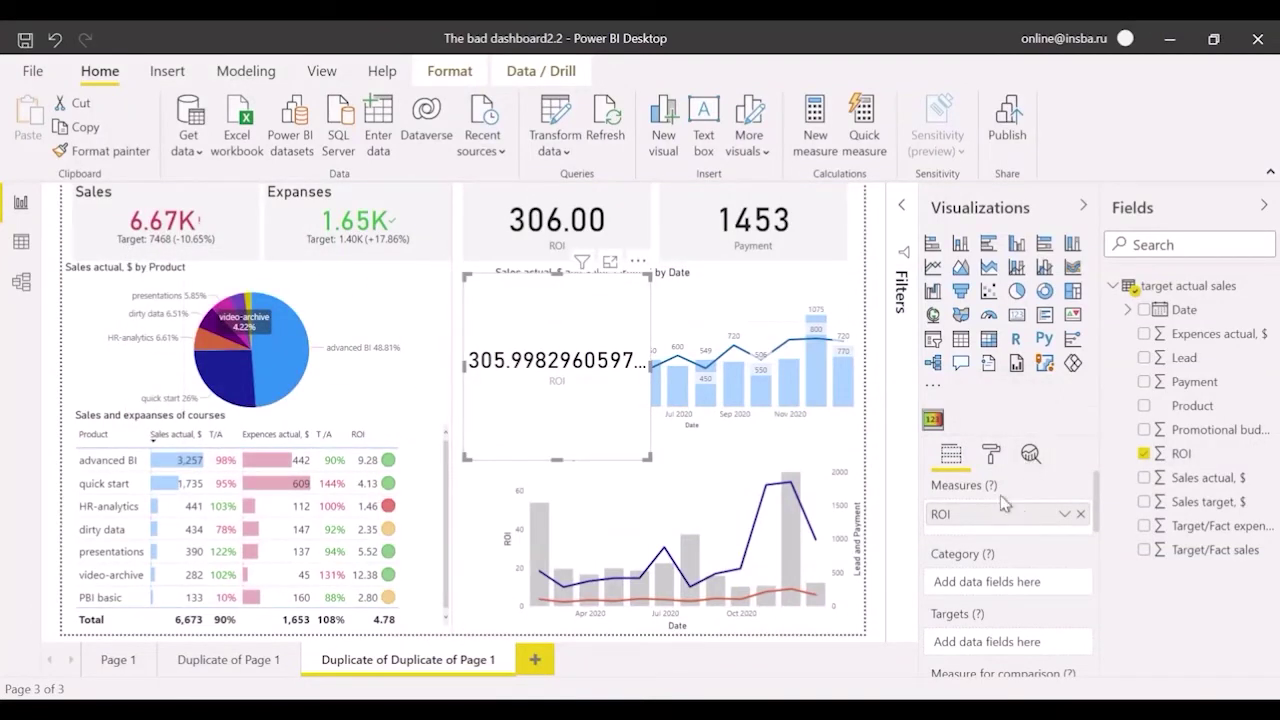
scroll(1005, 505, down, 2)
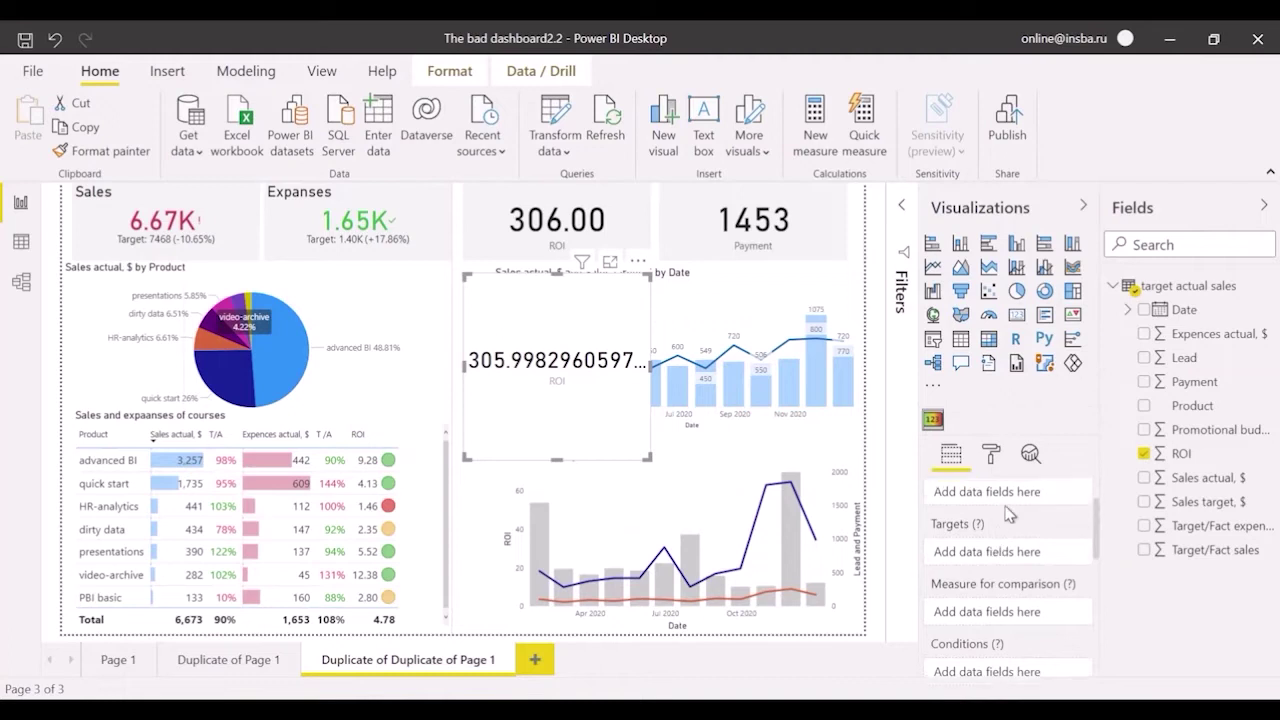
scroll(1012, 515, up, 2)
scroll(1025, 527, down, 2)
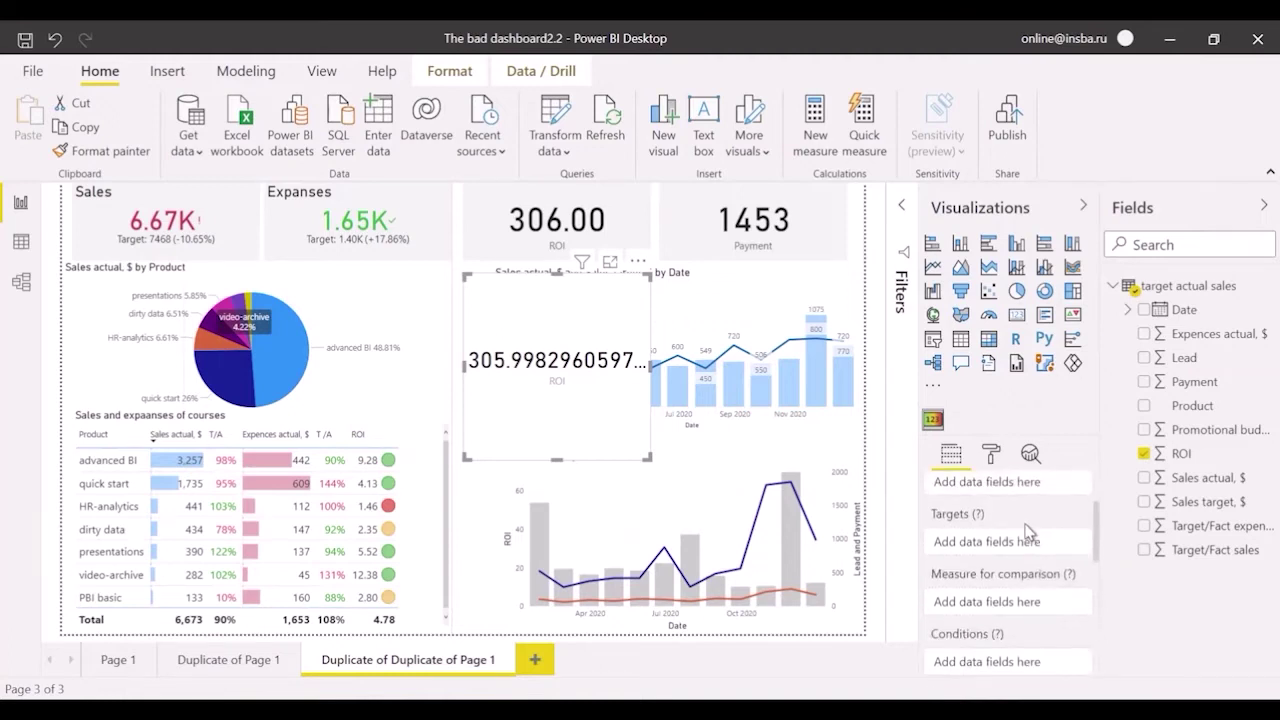
scroll(1027, 532, down, 2)
scroll(1040, 588, down, 2)
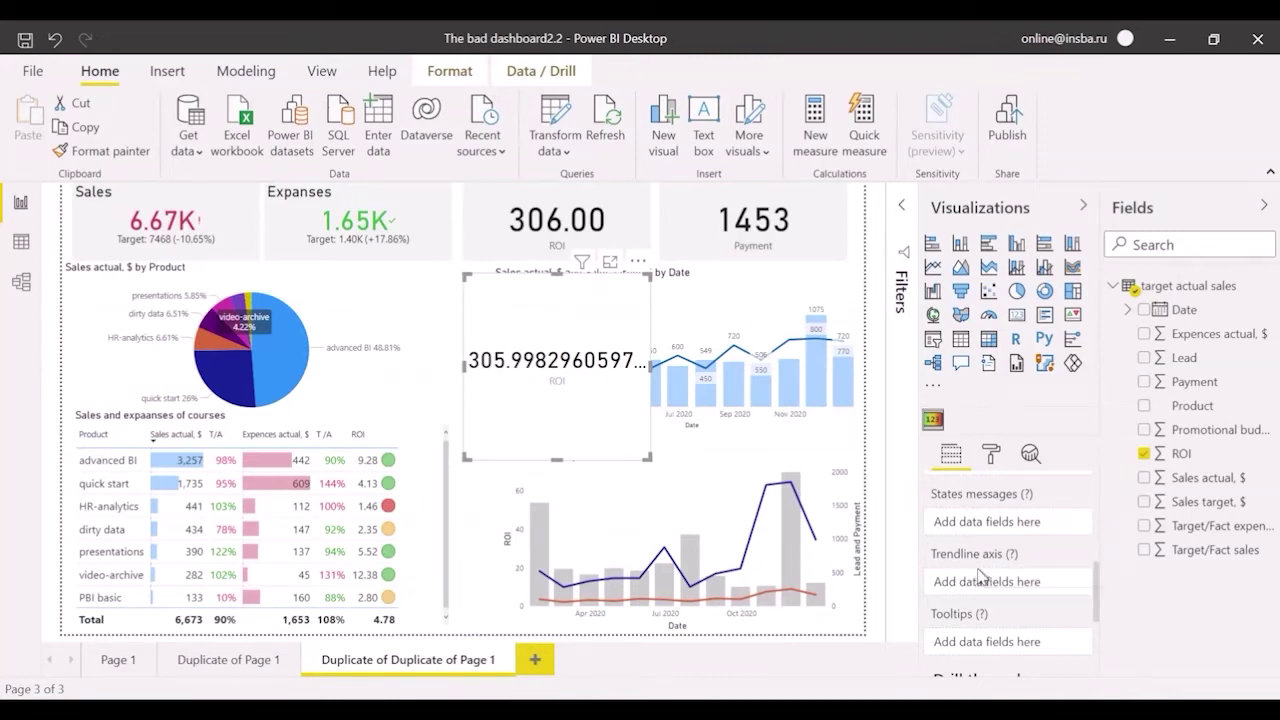
scroll(980, 578, up, 4)
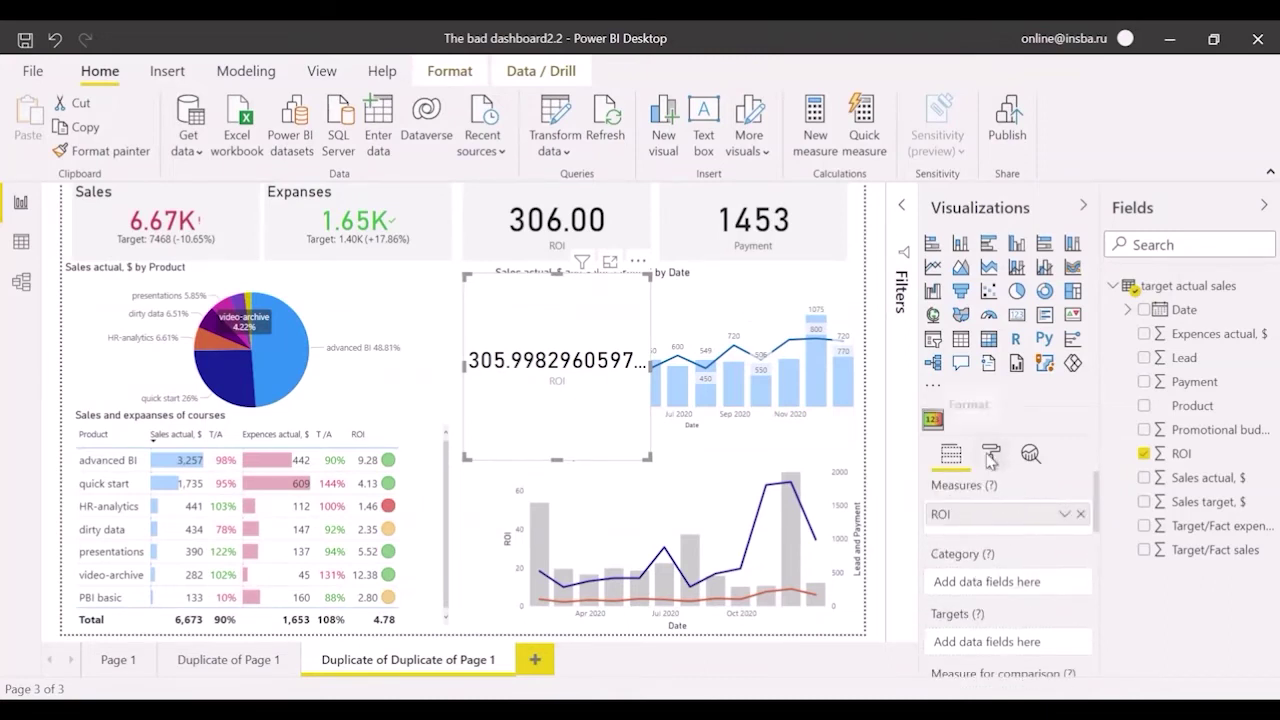
Set the new card's data label to show 2 decimal places
click(991, 458)
scroll(1000, 565, down, 2)
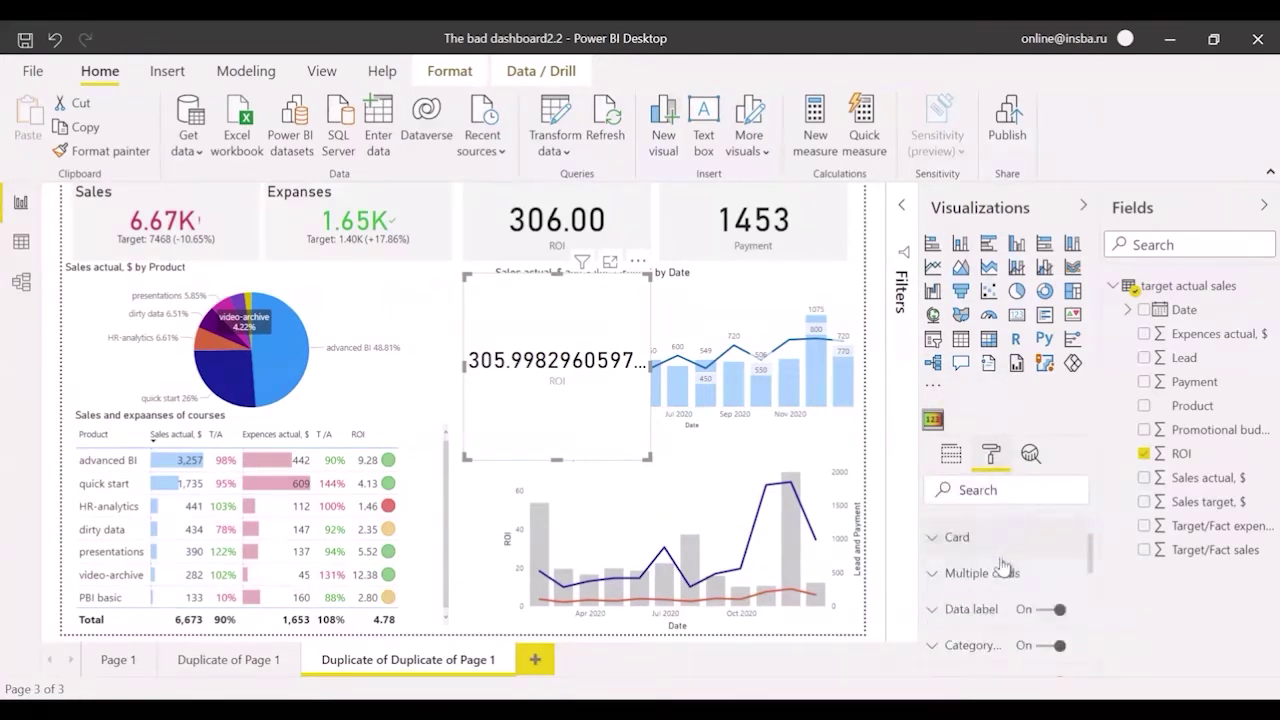
click(963, 613)
scroll(1000, 590, down, 3)
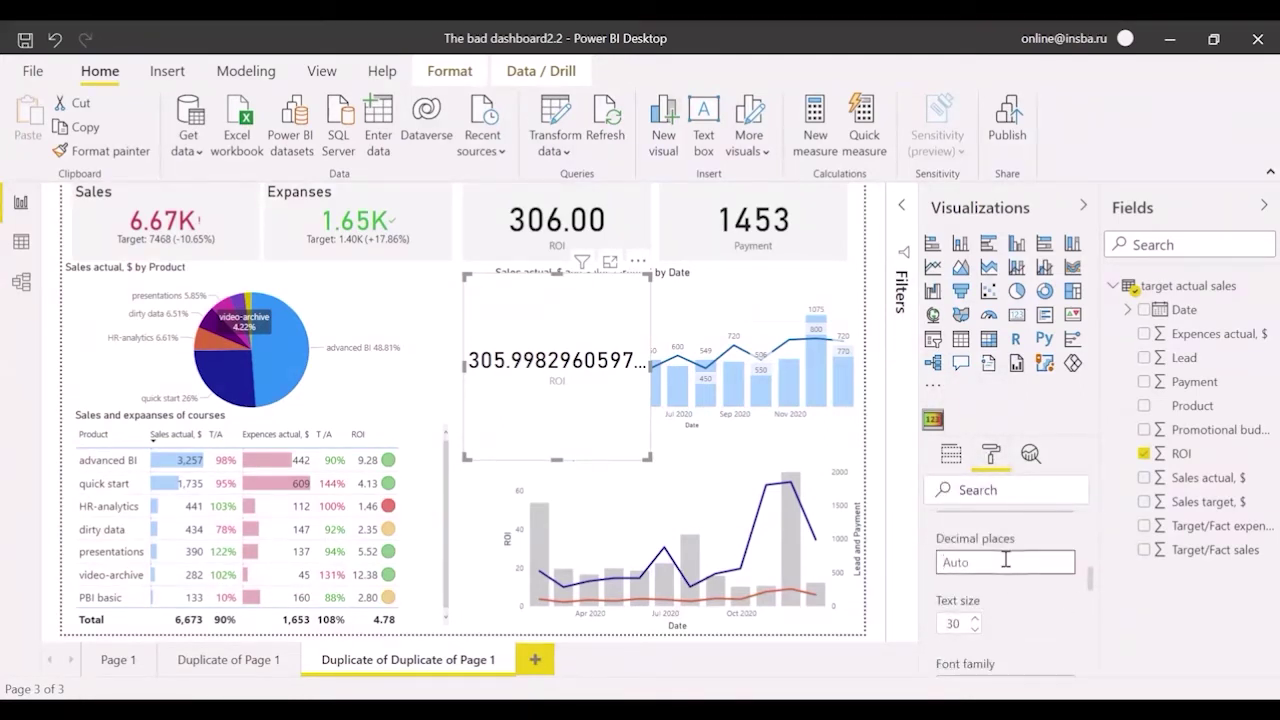
click(1006, 562)
text(2)
key(Return)
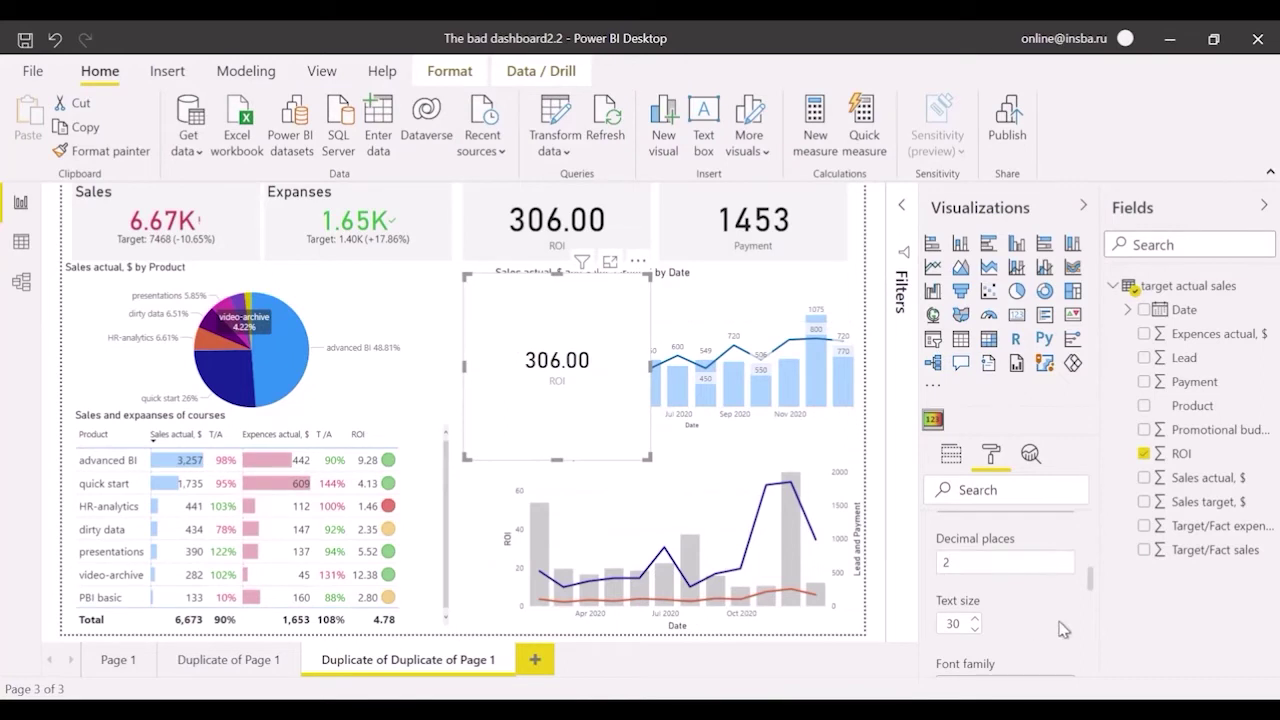
Set the States comparison operator to Greater than or equal to (>=)
scroll(1010, 600, down, 5)
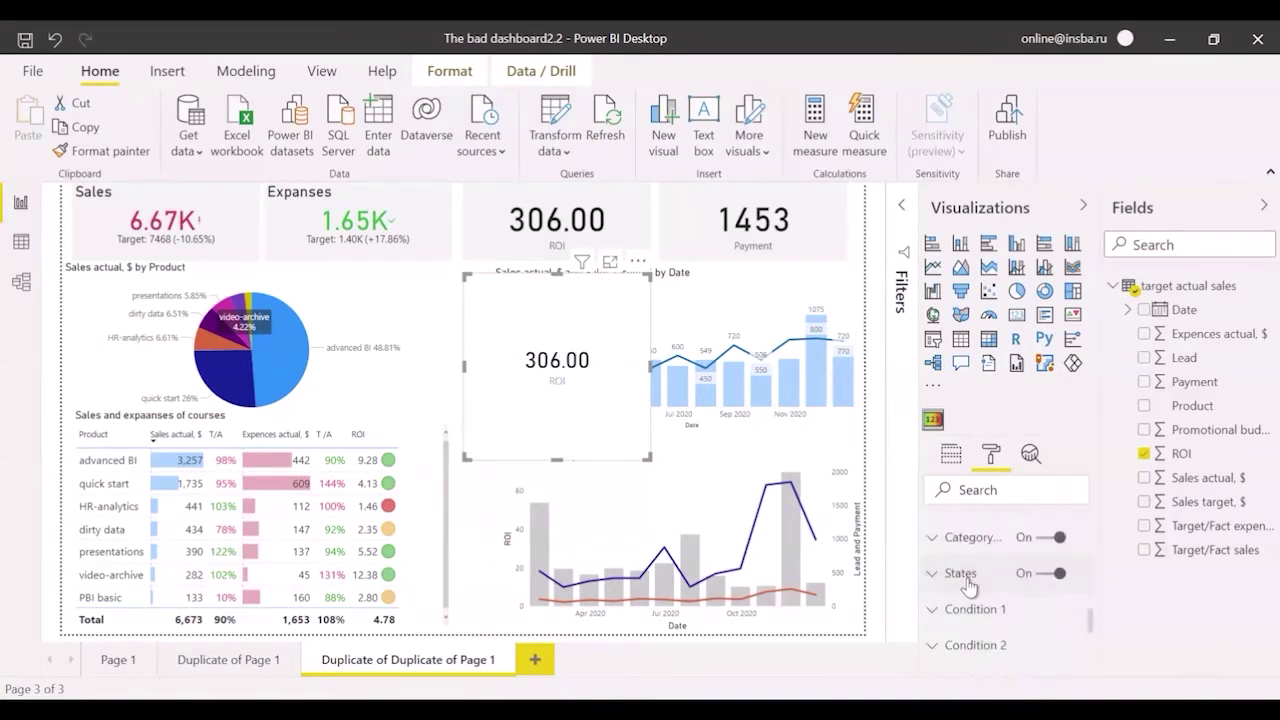
click(970, 585)
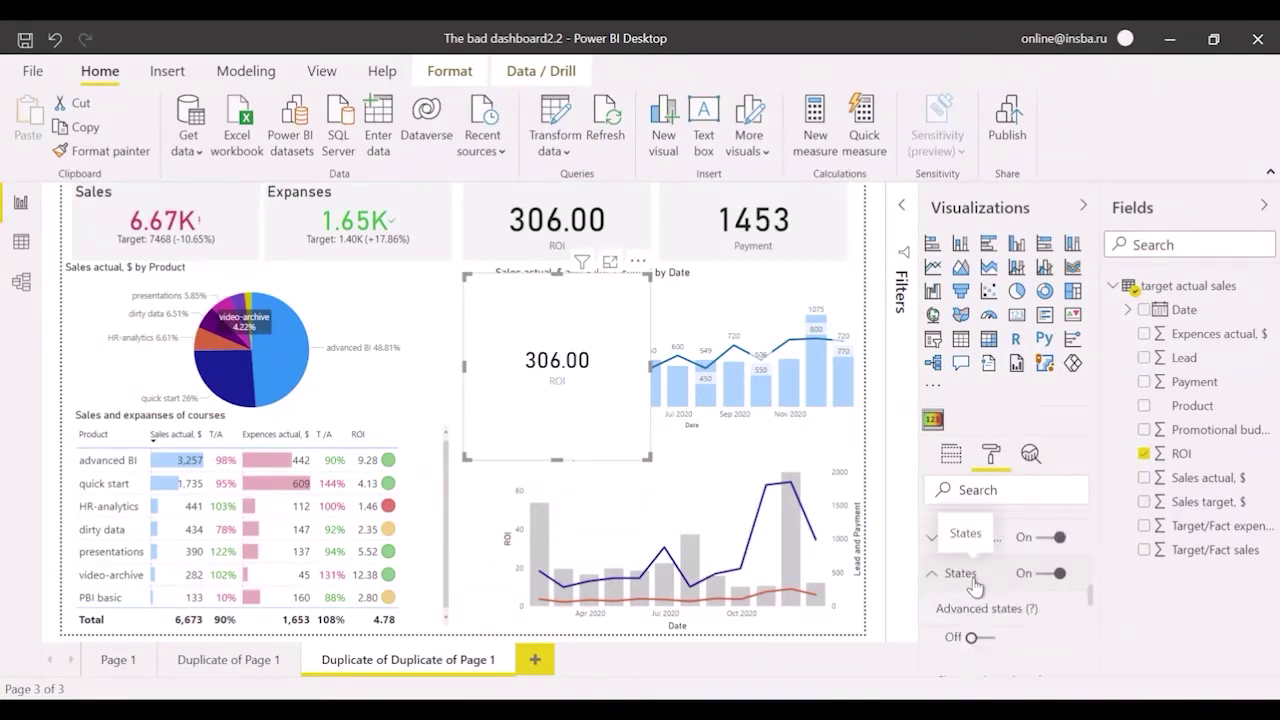
scroll(980, 590, down, 2)
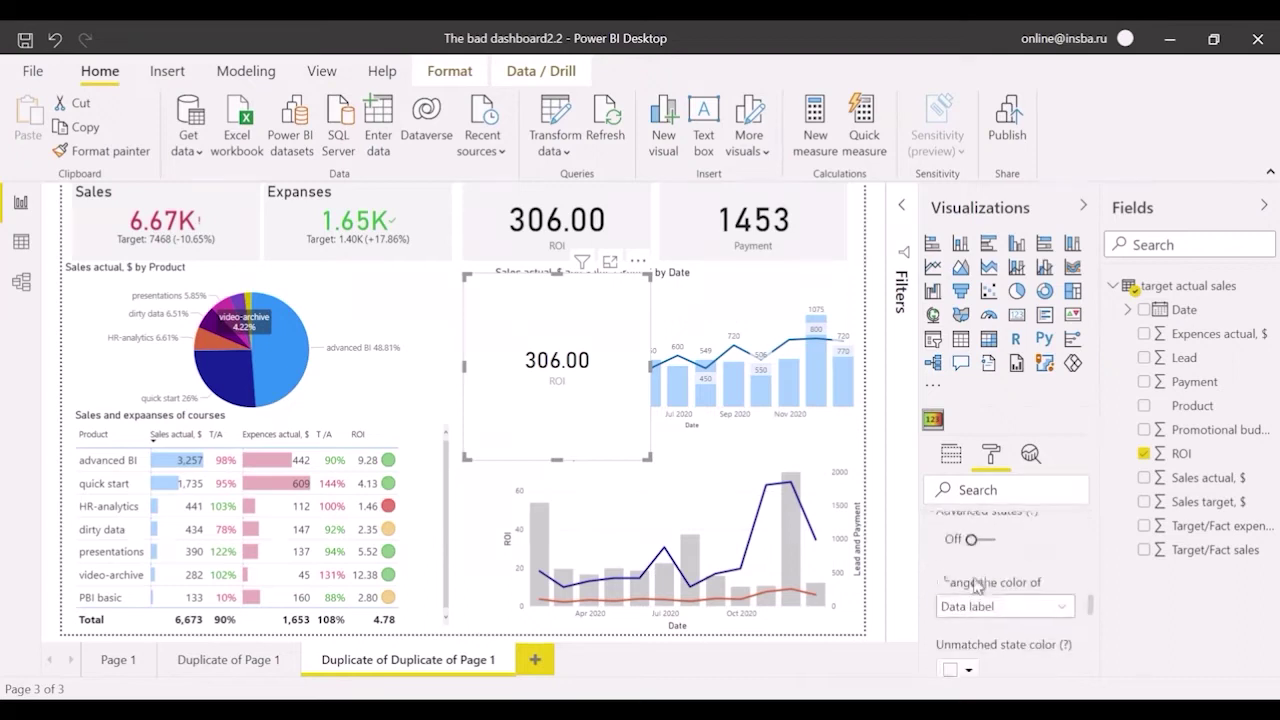
scroll(1000, 595, down, 1)
scroll(1027, 598, up, 1)
scroll(1027, 598, down, 2)
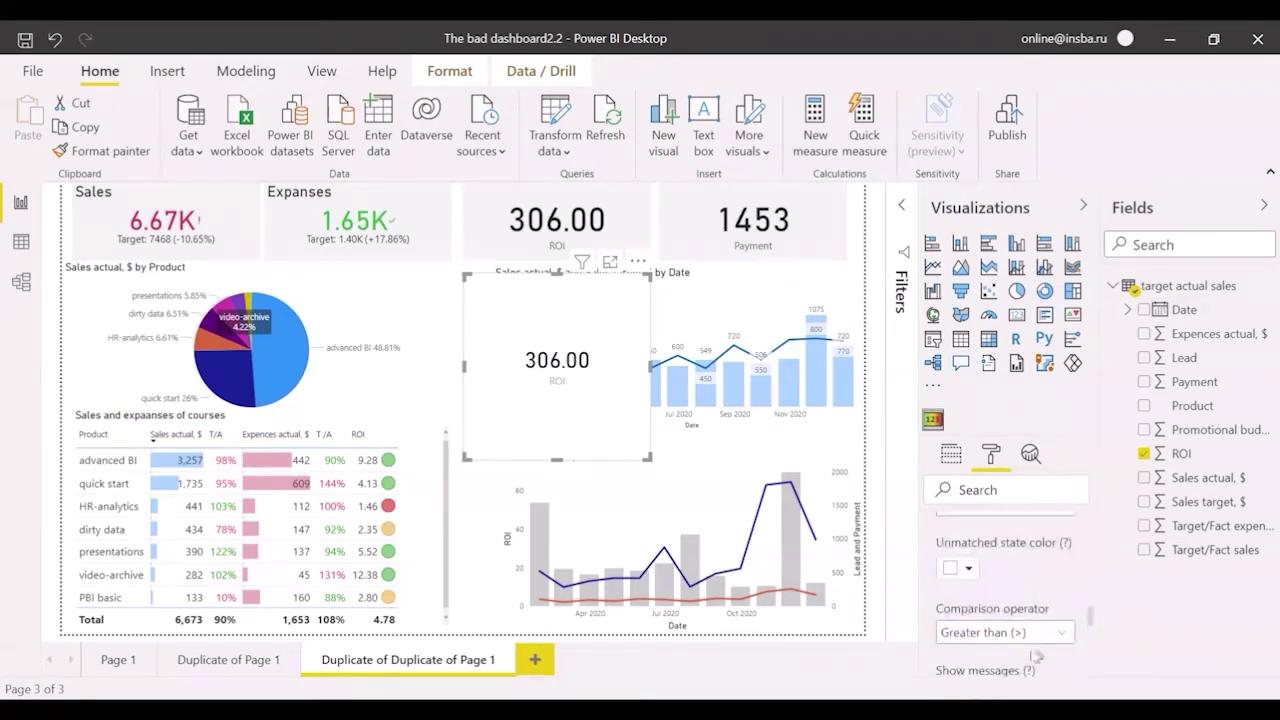
click(1050, 632)
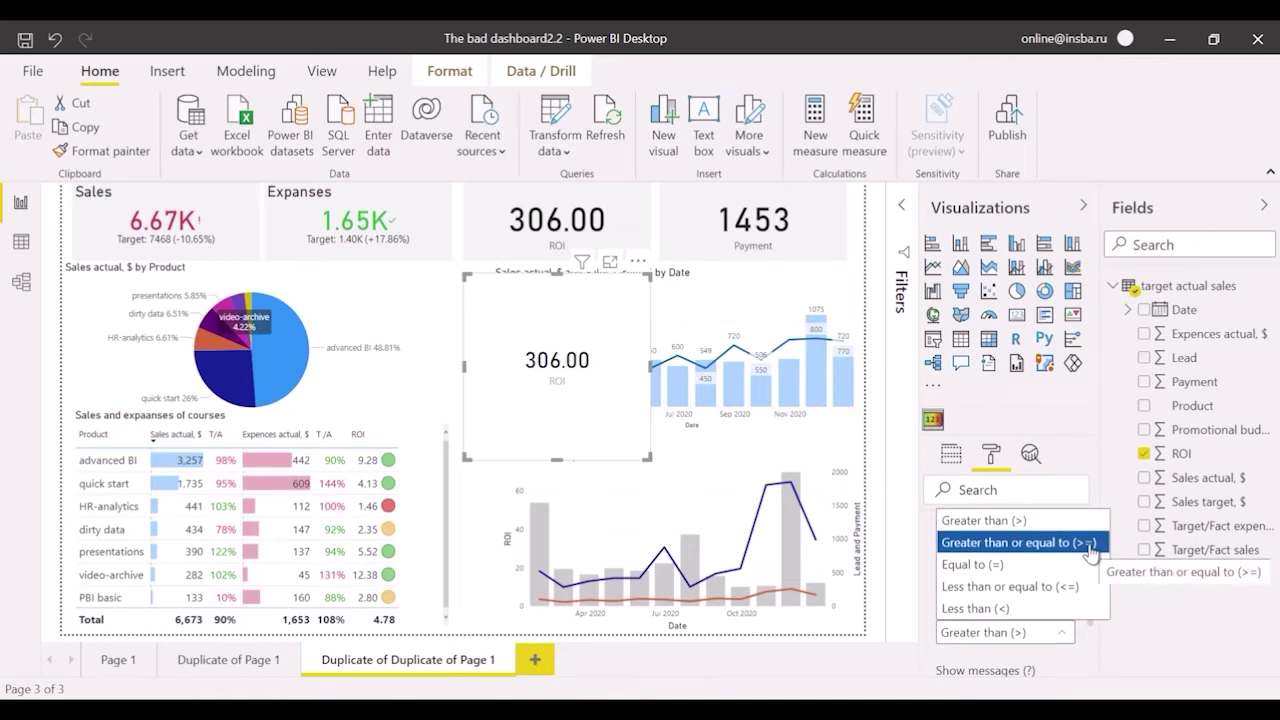
click(1090, 551)
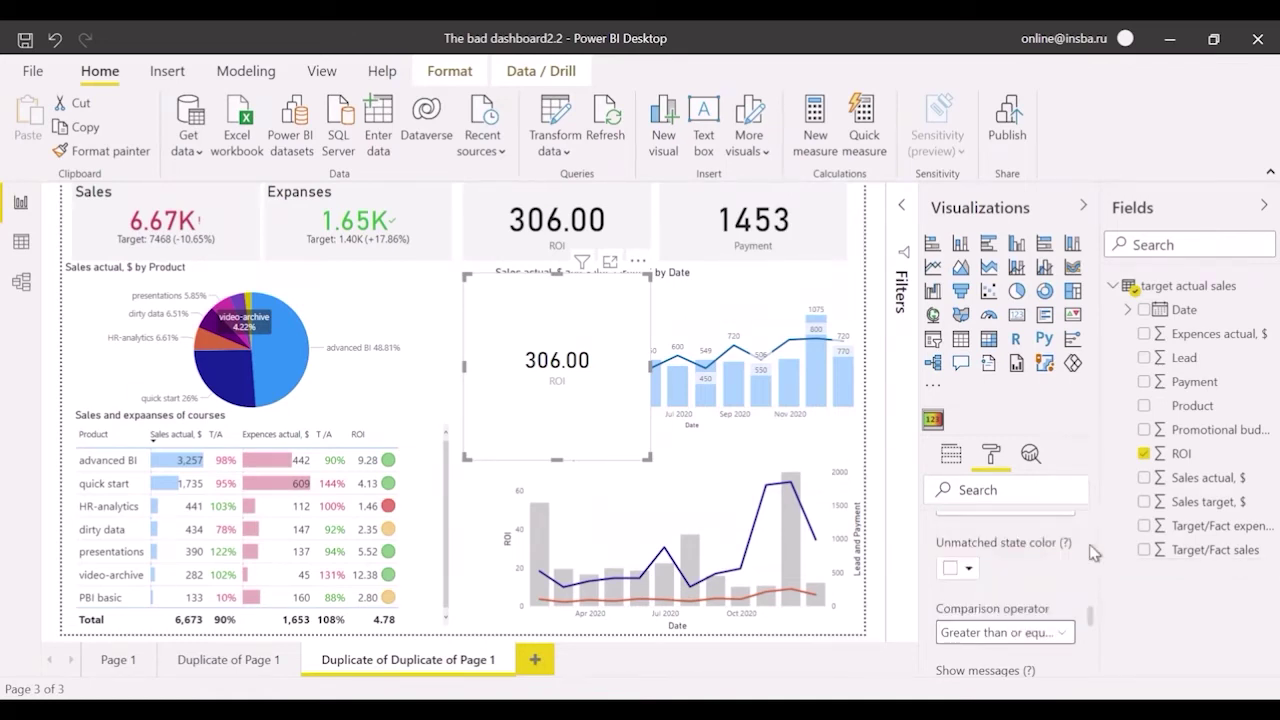
Give the first ROI condition a threshold of 4, keeping its green colour
scroll(1066, 566, down, 3)
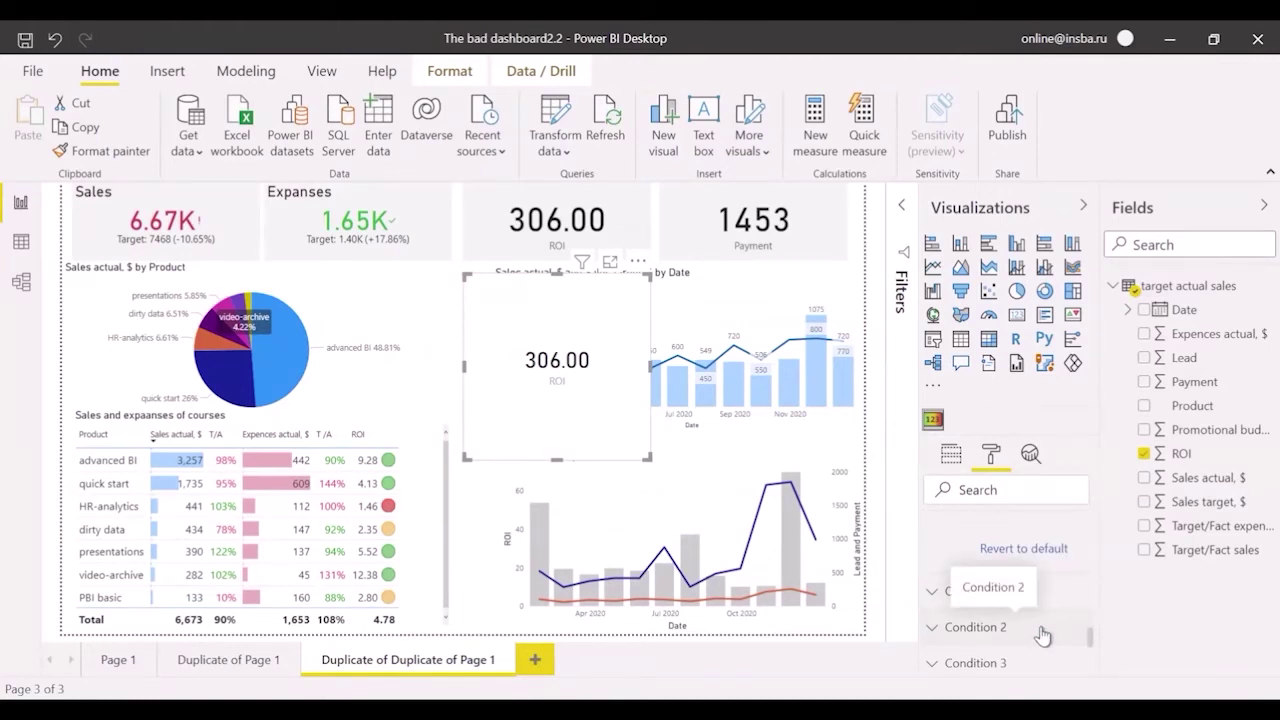
click(1043, 595)
scroll(1043, 600, down, 1)
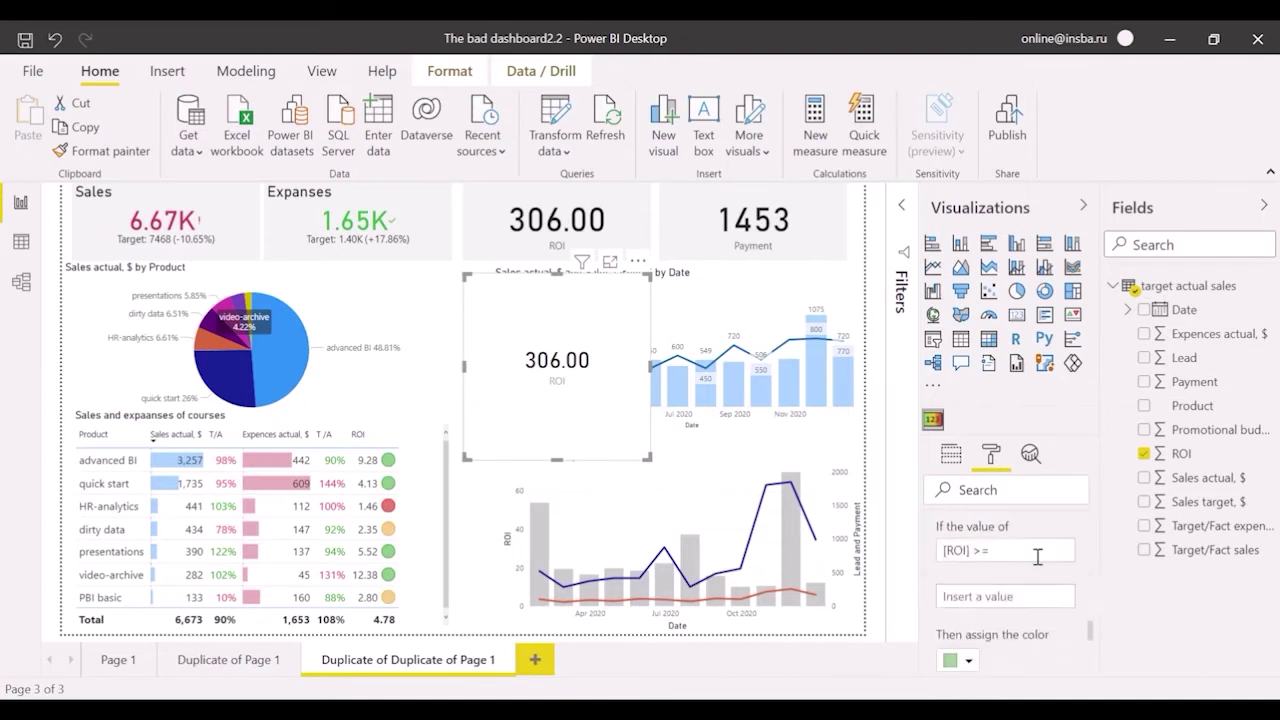
click(1037, 596)
text(4)
key(Return)
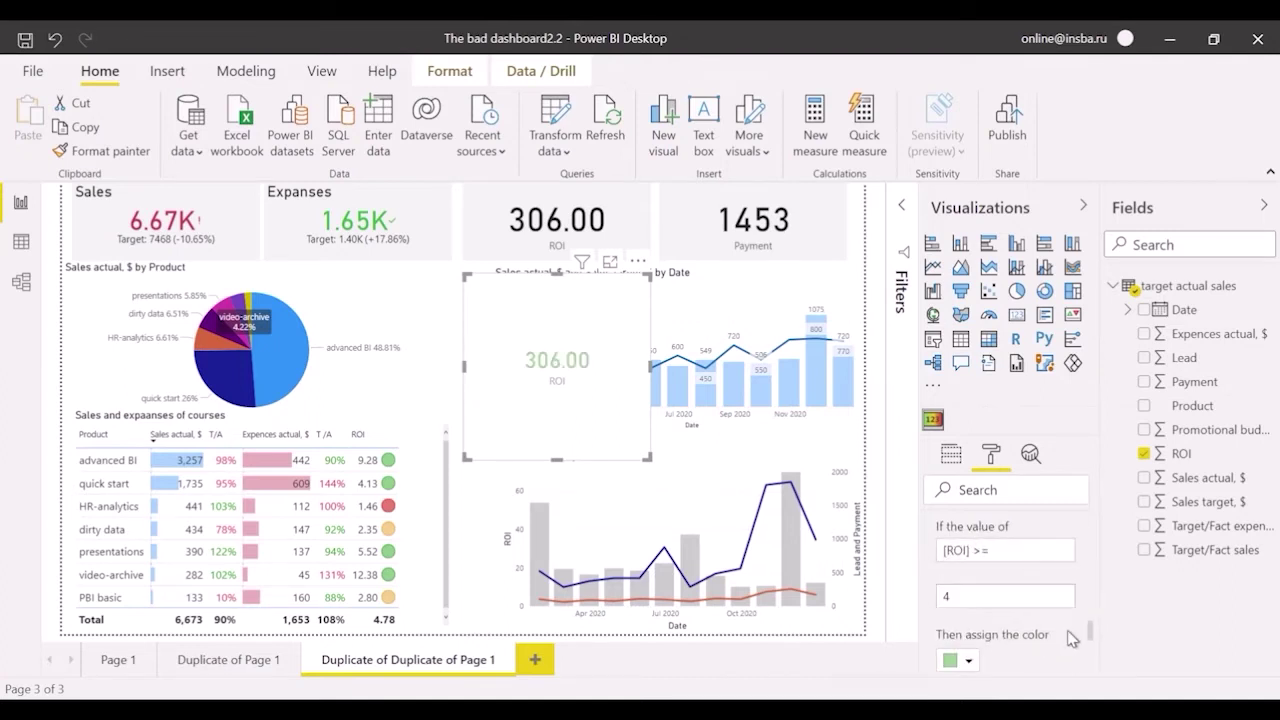
Set the second condition's threshold to 2 and its colour to yellow
scroll(1037, 571, down, 2)
click(1037, 555)
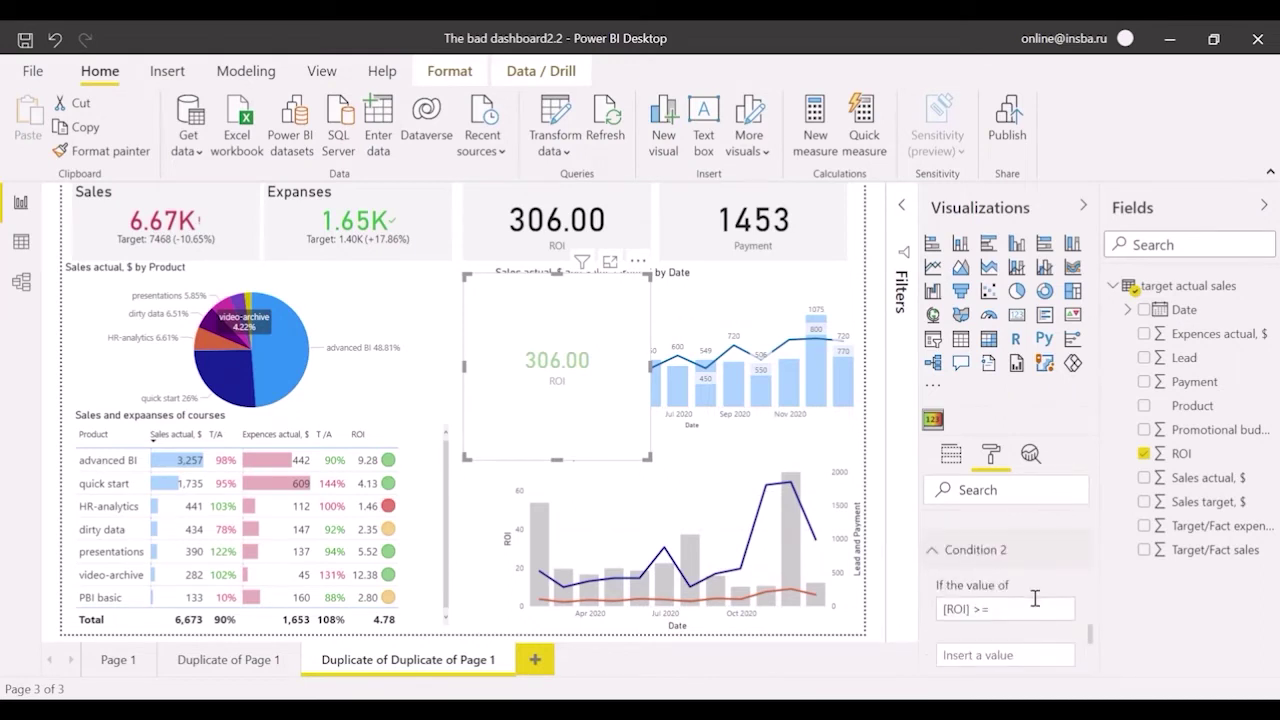
scroll(1035, 598, down, 2)
click(1000, 551)
text(5)
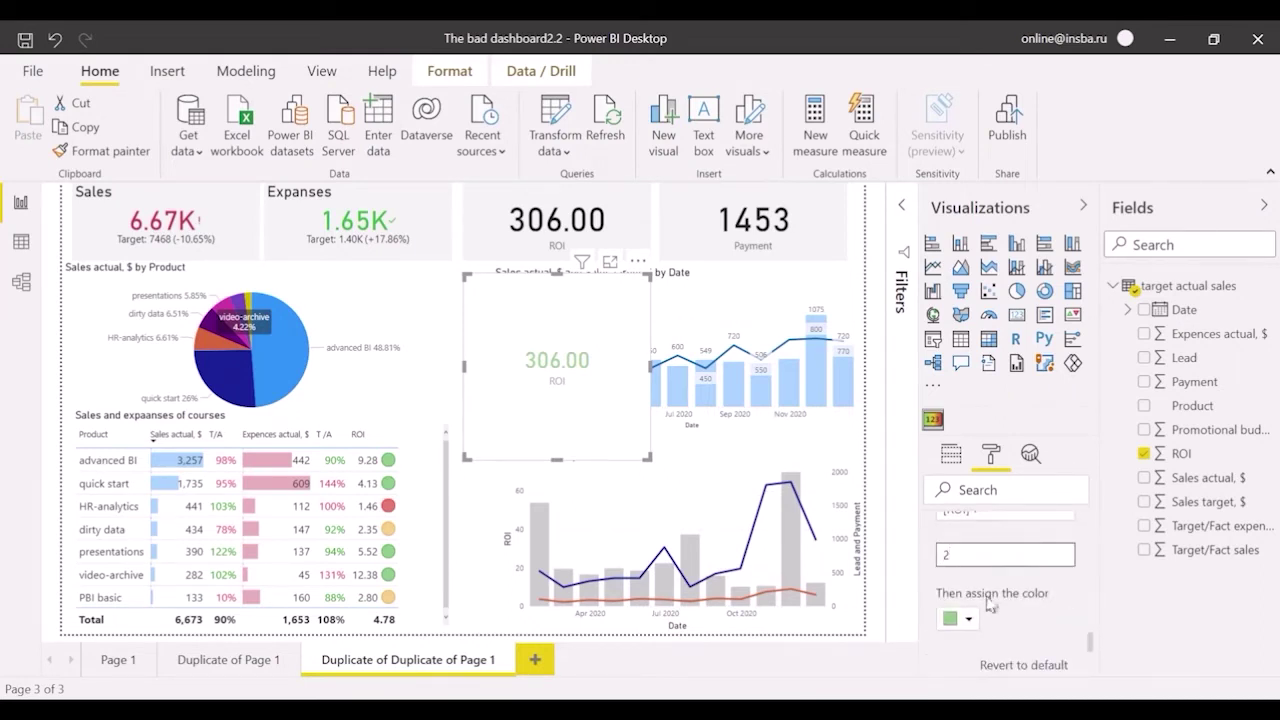
click(968, 618)
click(1194, 295)
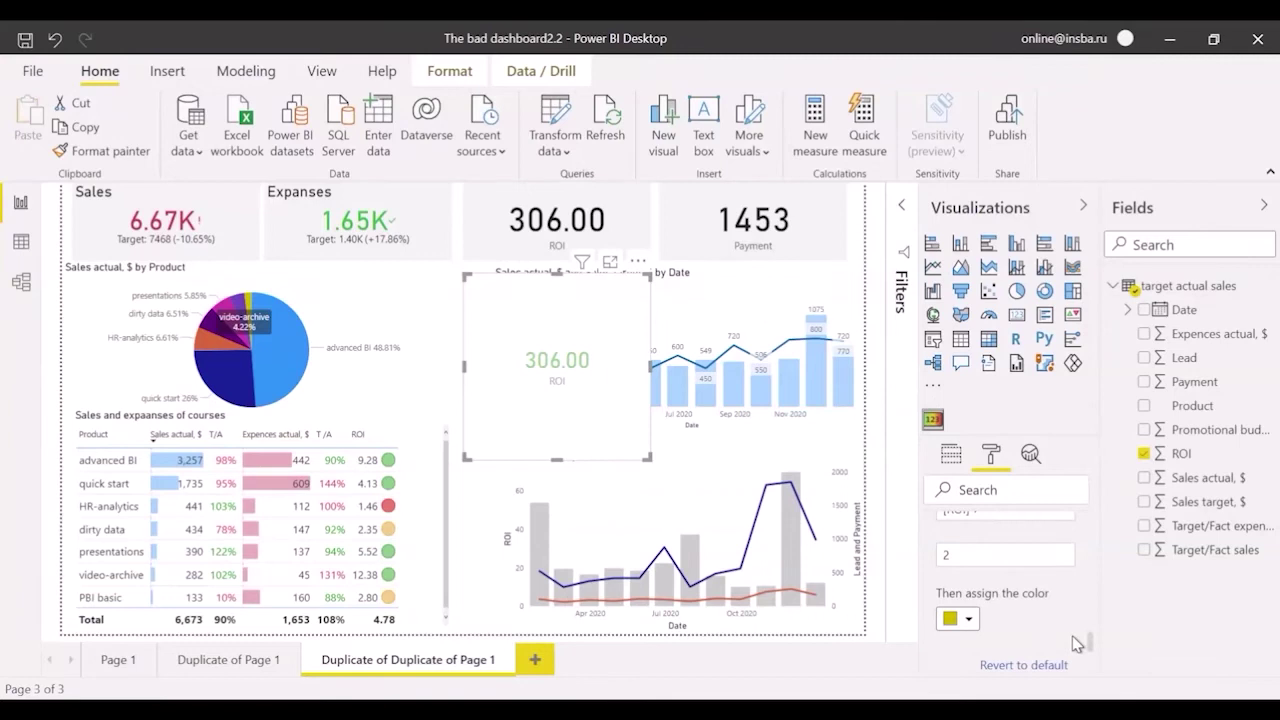
Set ROI to Average in the card's field well and as its default summarization, showing 4.78
click(951, 455)
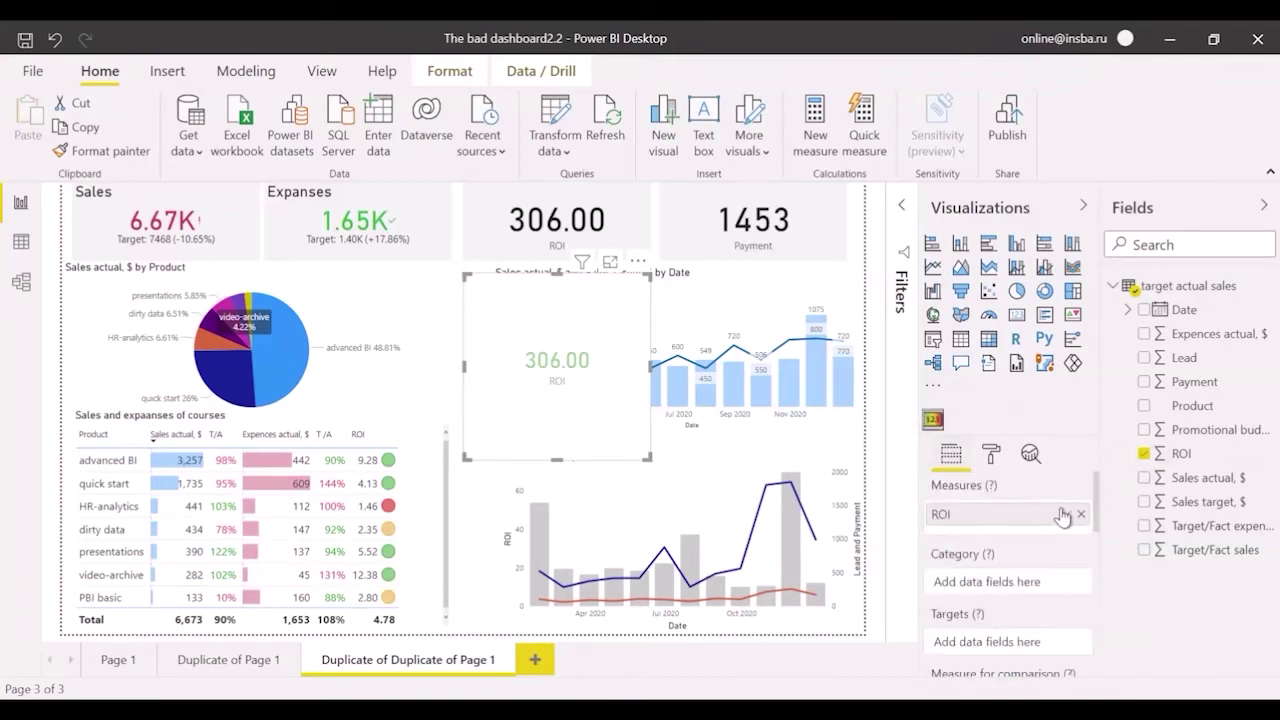
click(1064, 514)
click(1118, 287)
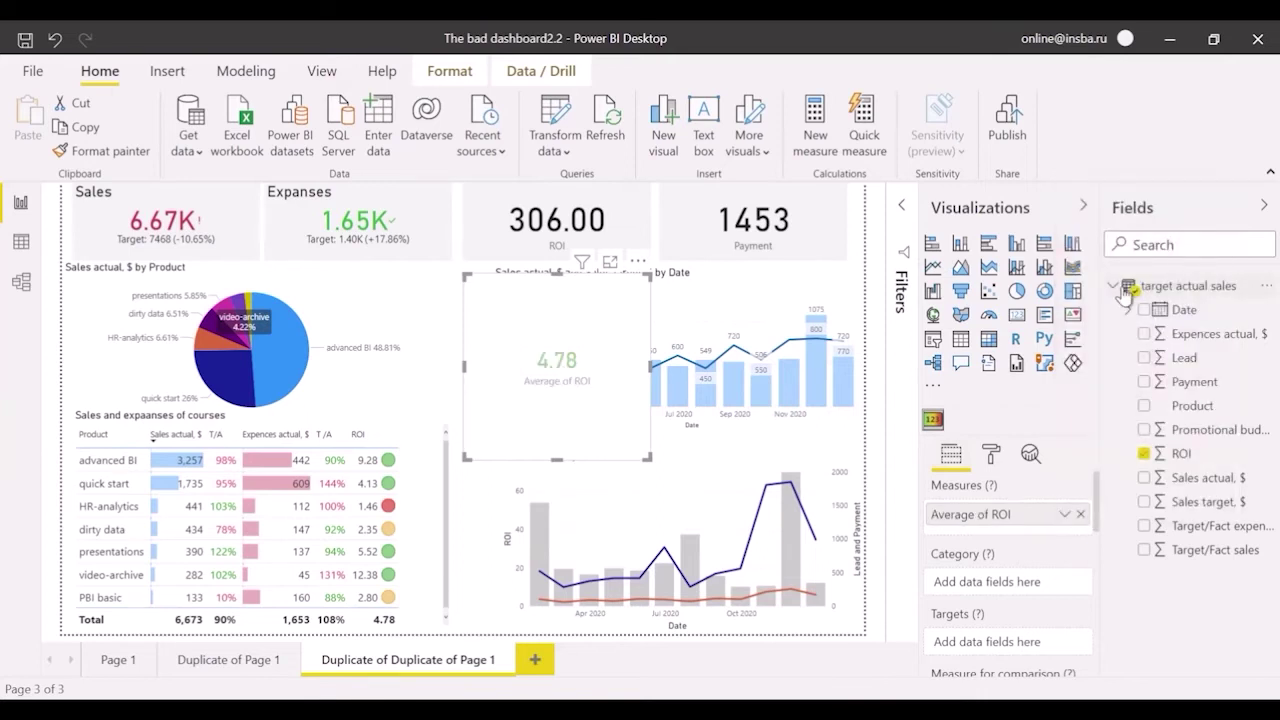
click(1220, 453)
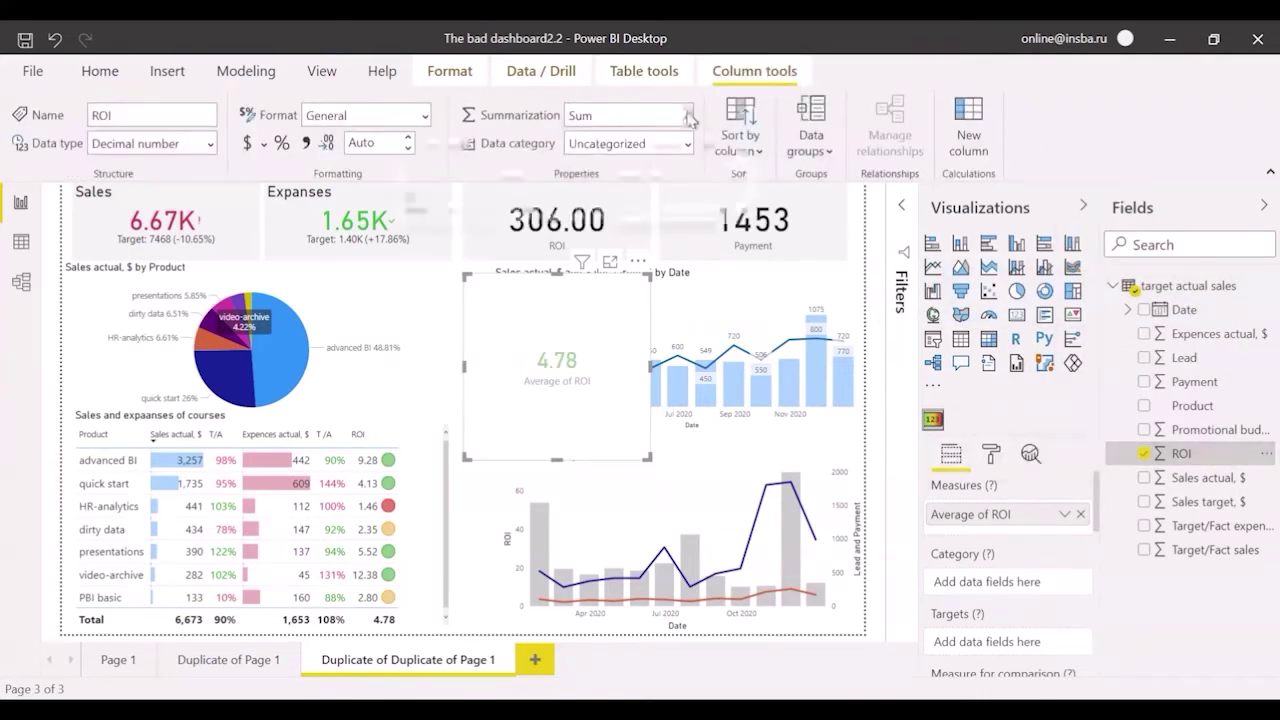
click(688, 116)
click(592, 177)
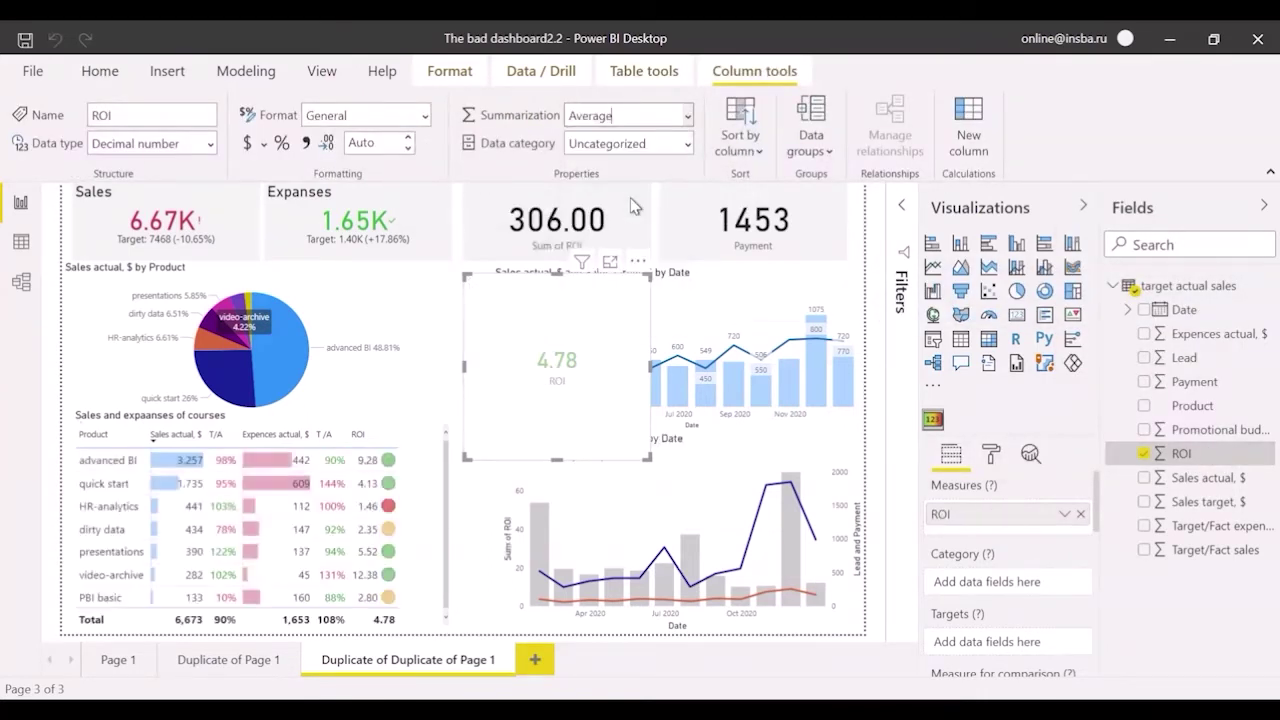
Cross-filter the dashboard to advanced BI, then to PBI basic, where ROI reads 2.80 in yellow
mouse_move(852, 385)
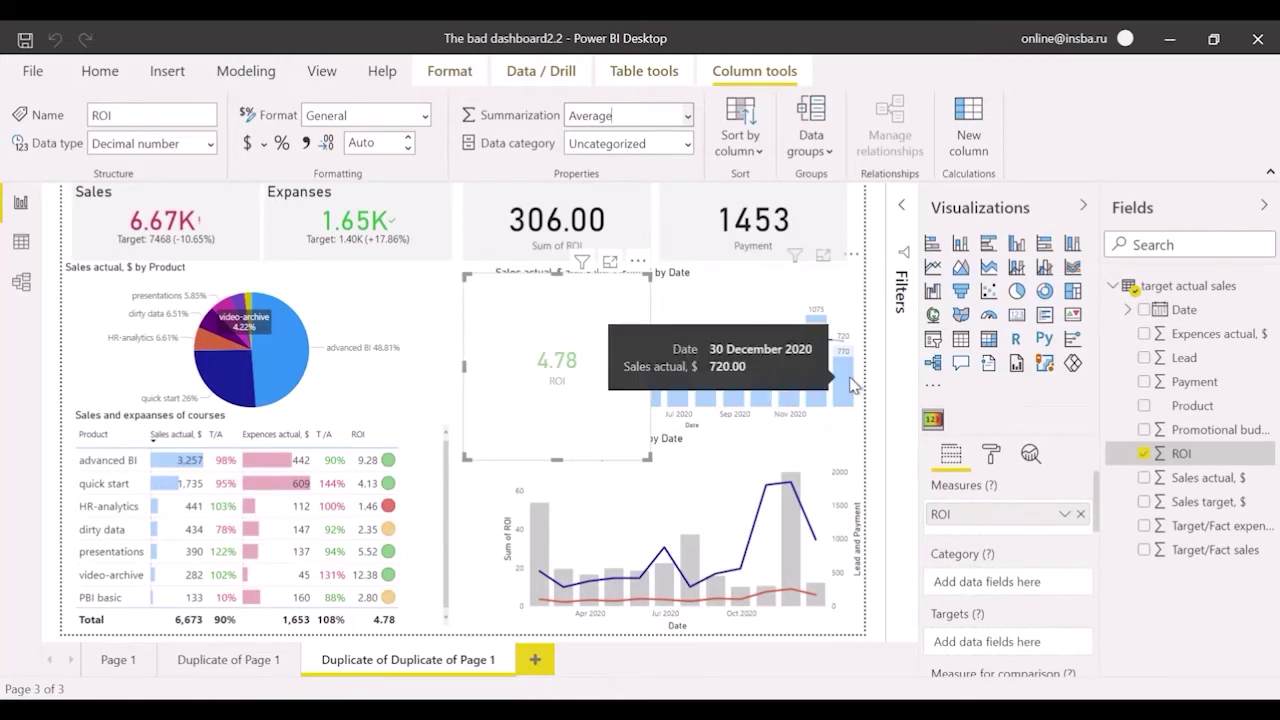
click(112, 461)
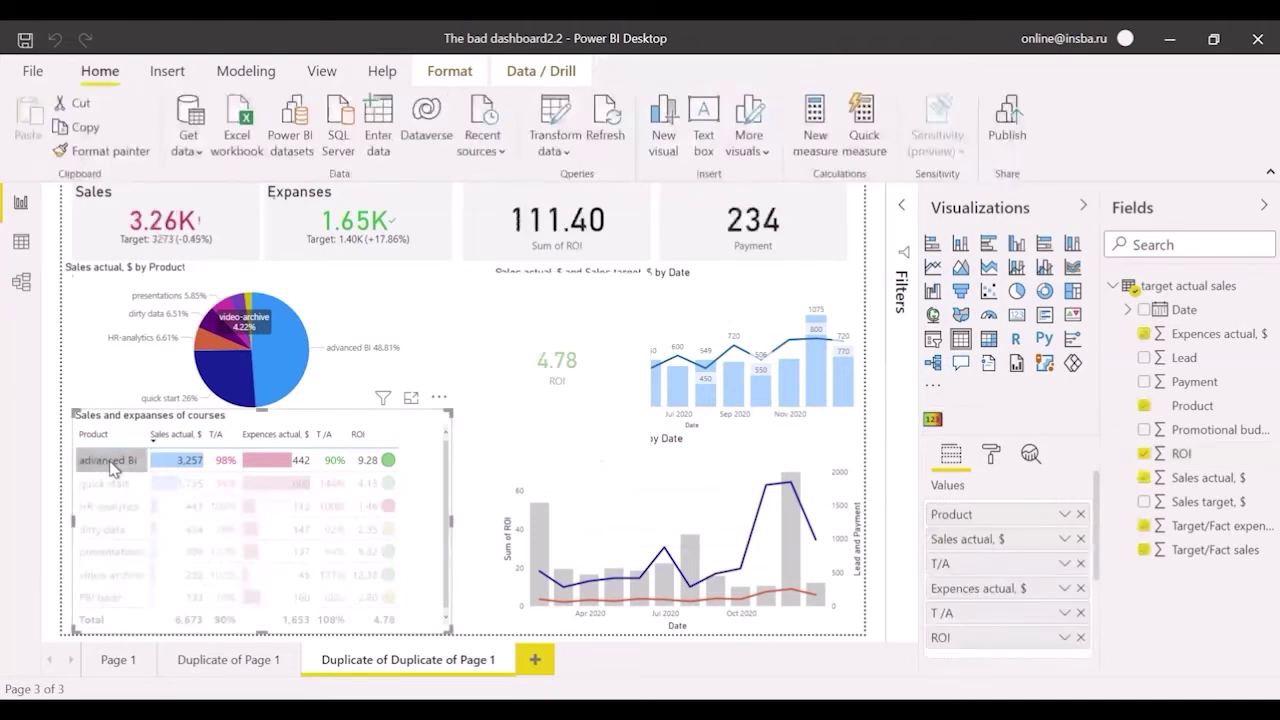
click(113, 602)
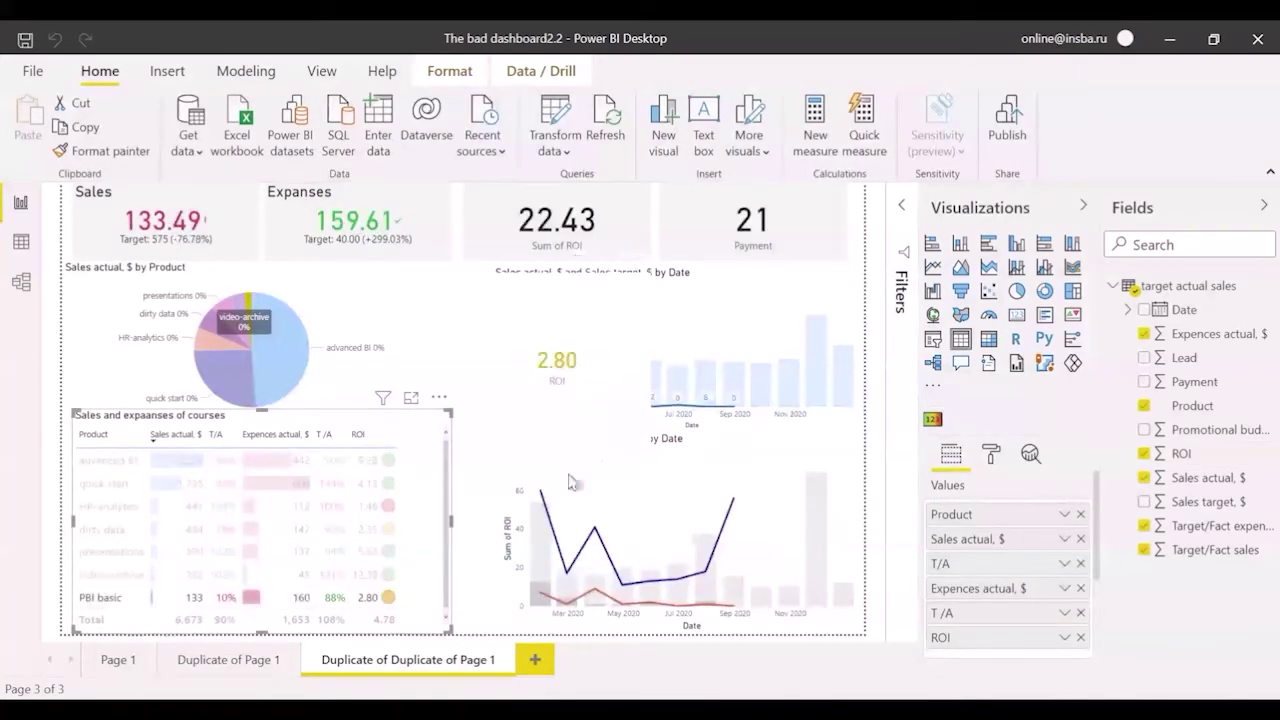
Set the ROI card's unmatched state colour to crimson and verify it on HR-analytics (1.46)
click(619, 318)
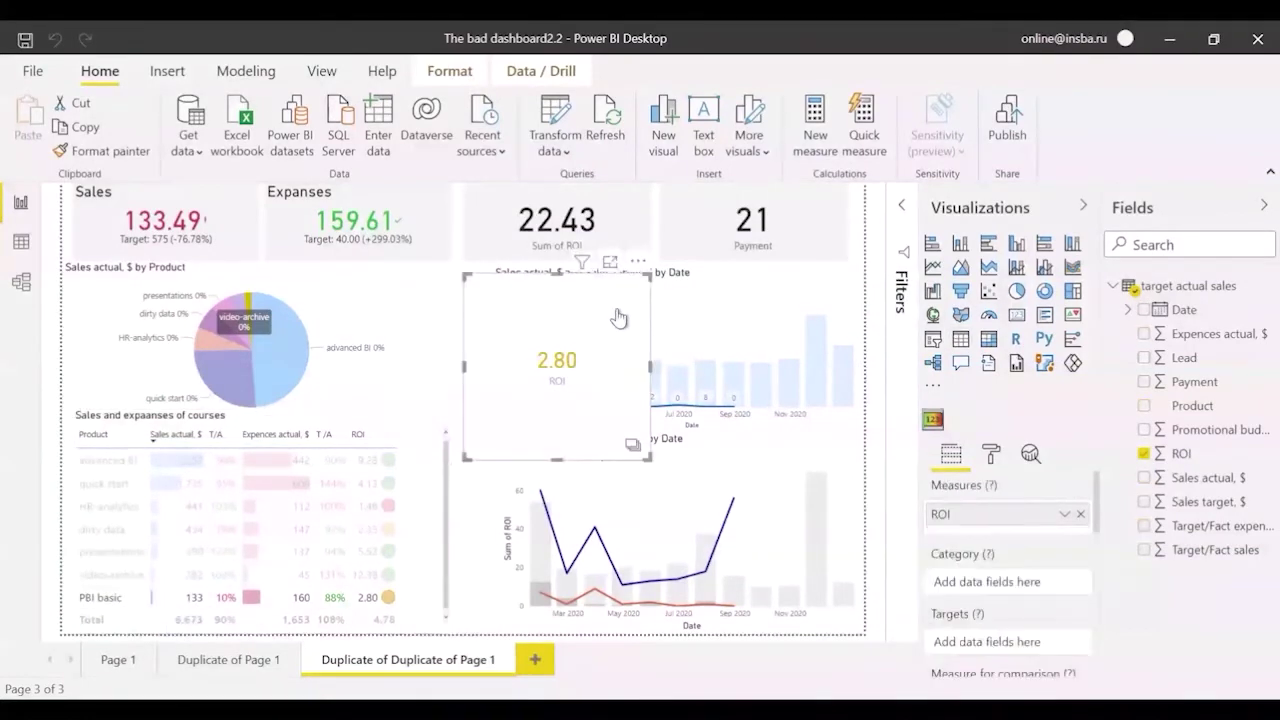
click(991, 453)
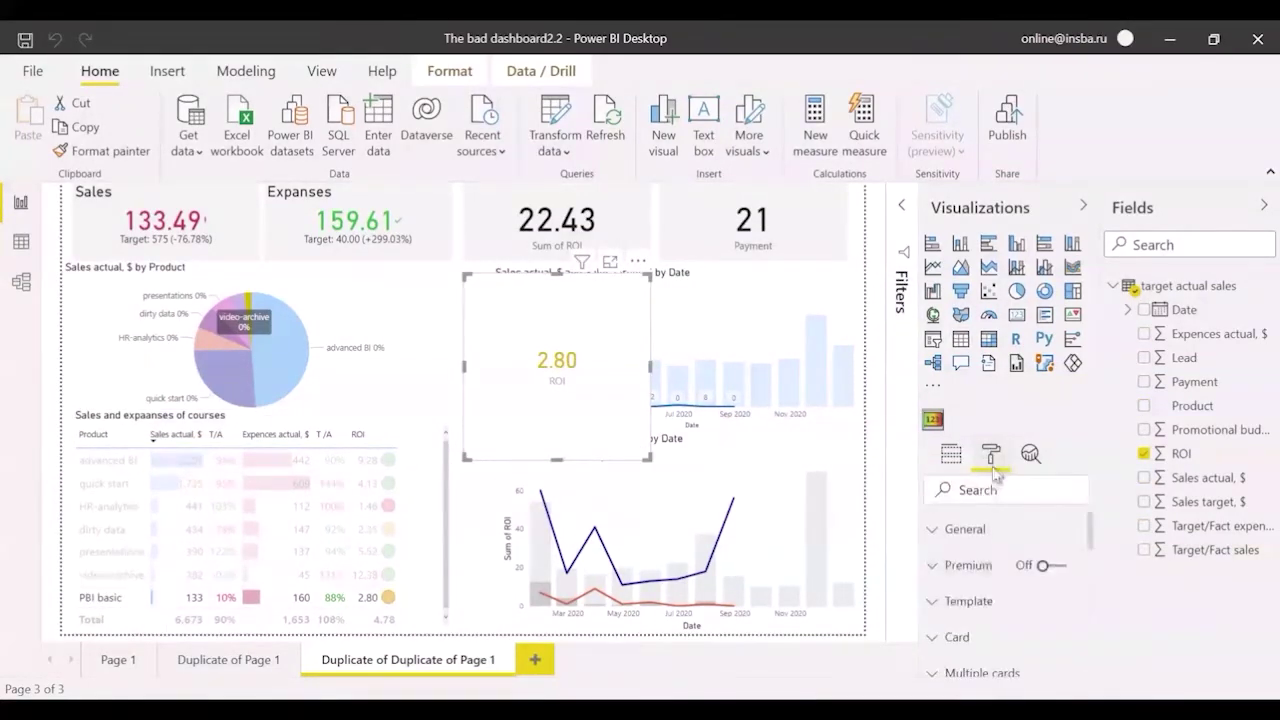
scroll(1033, 603, down, 5)
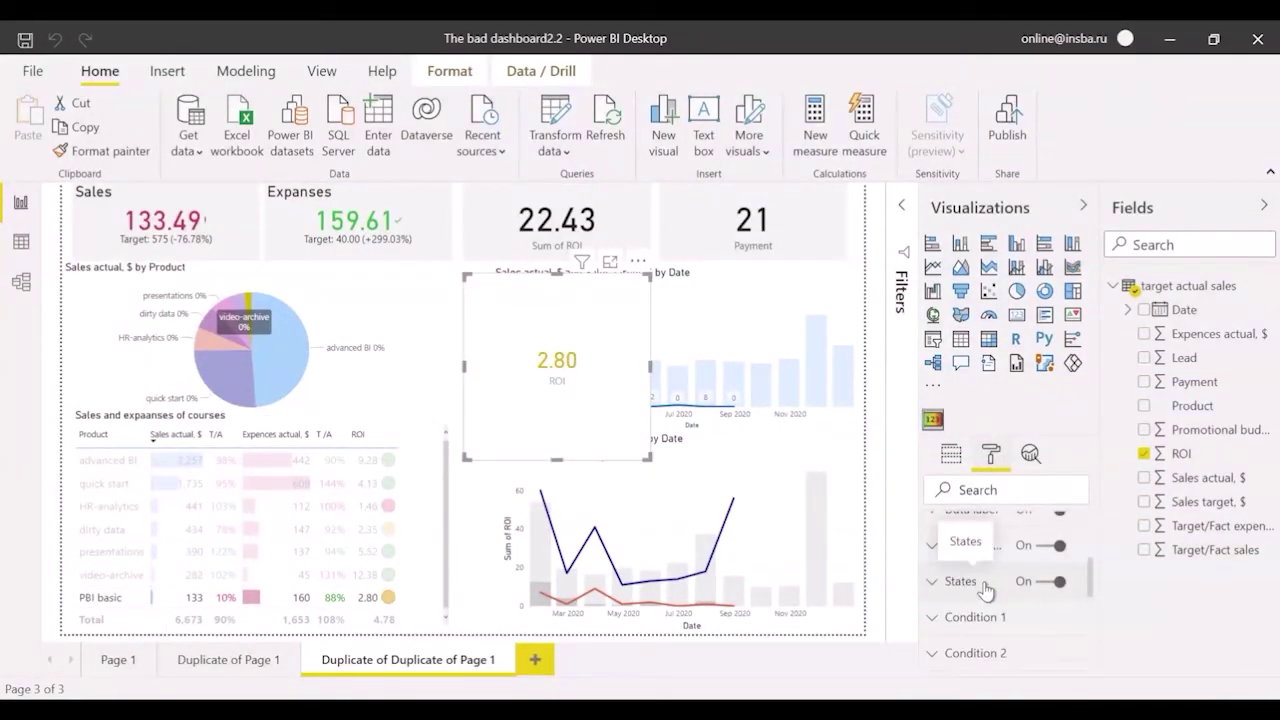
click(985, 589)
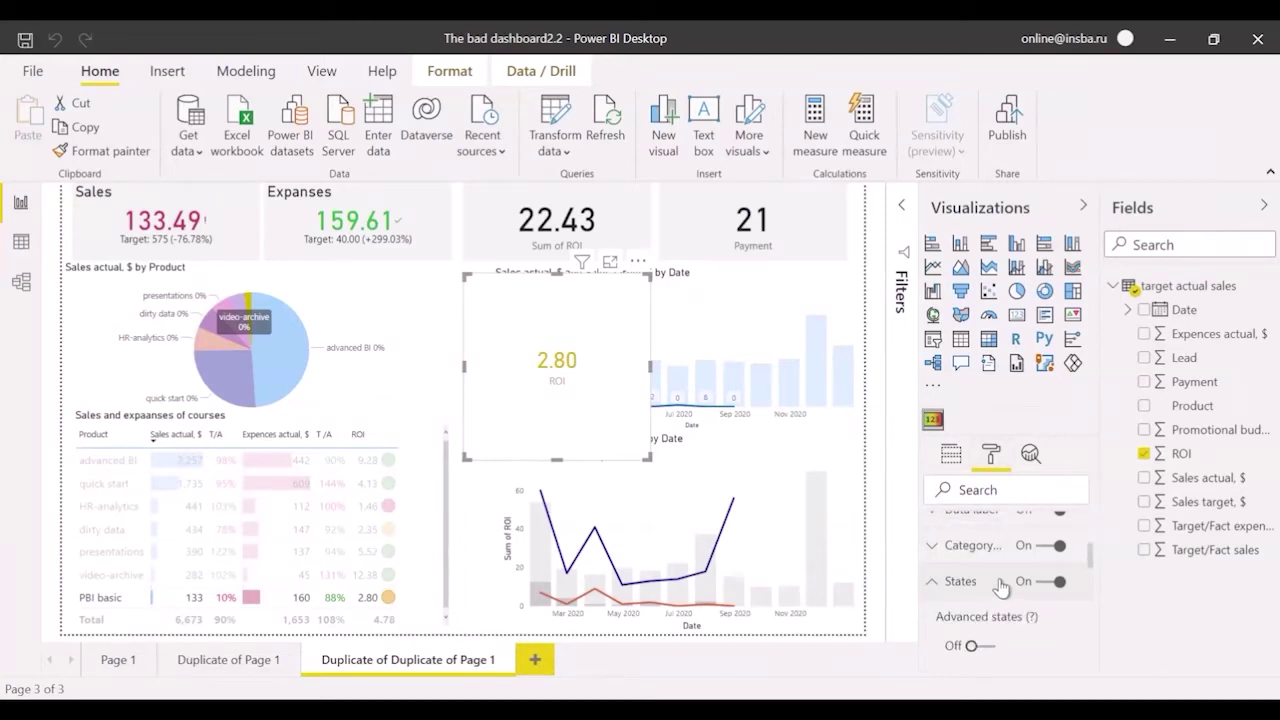
scroll(980, 590, down, 2)
click(972, 584)
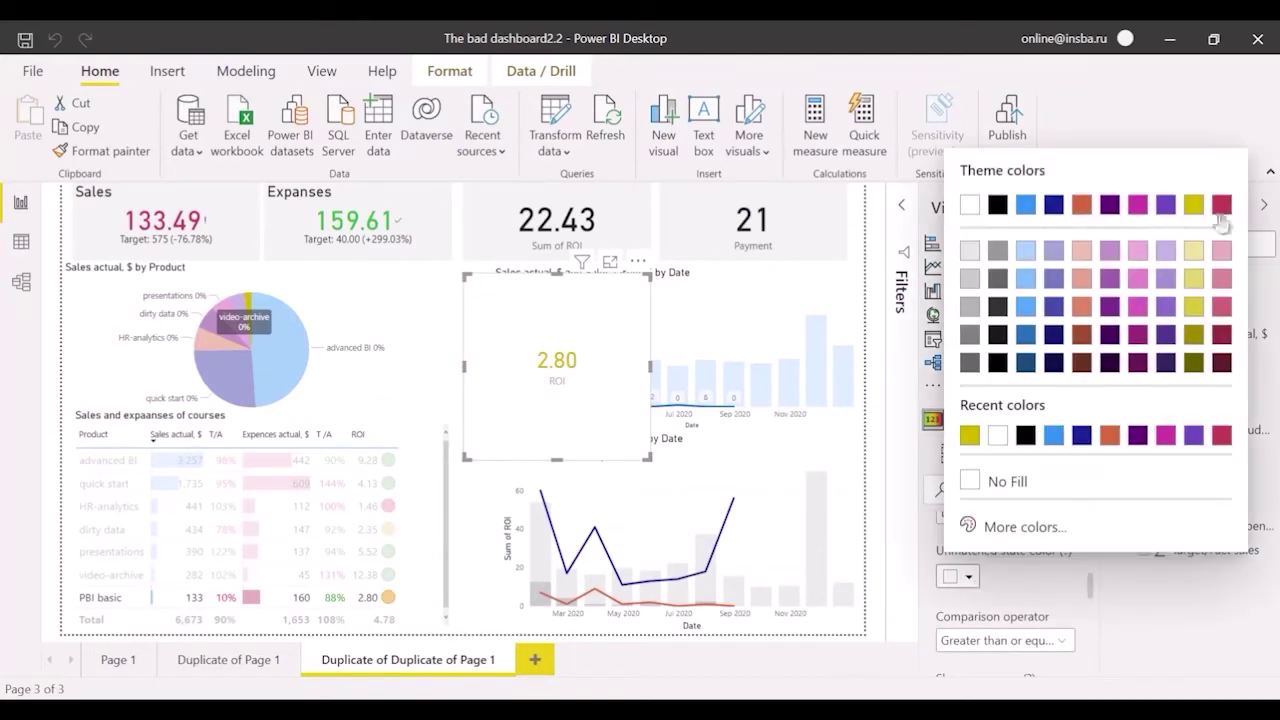
click(1218, 218)
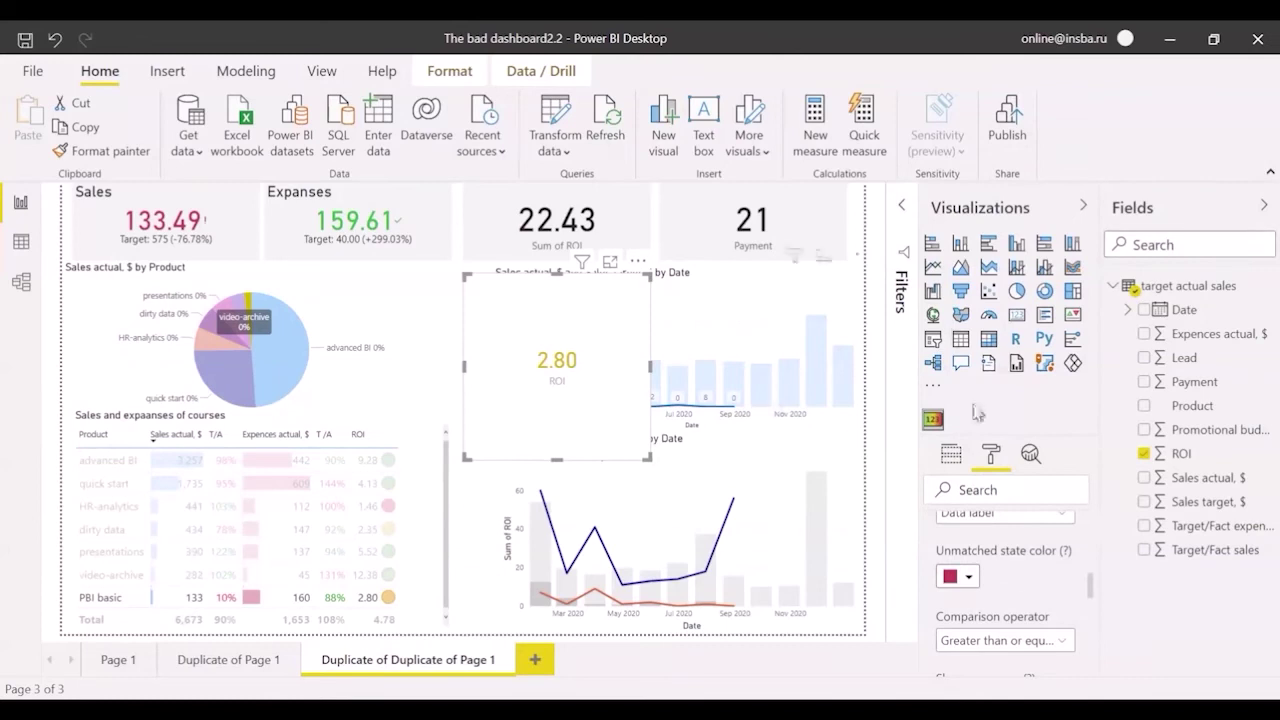
click(128, 510)
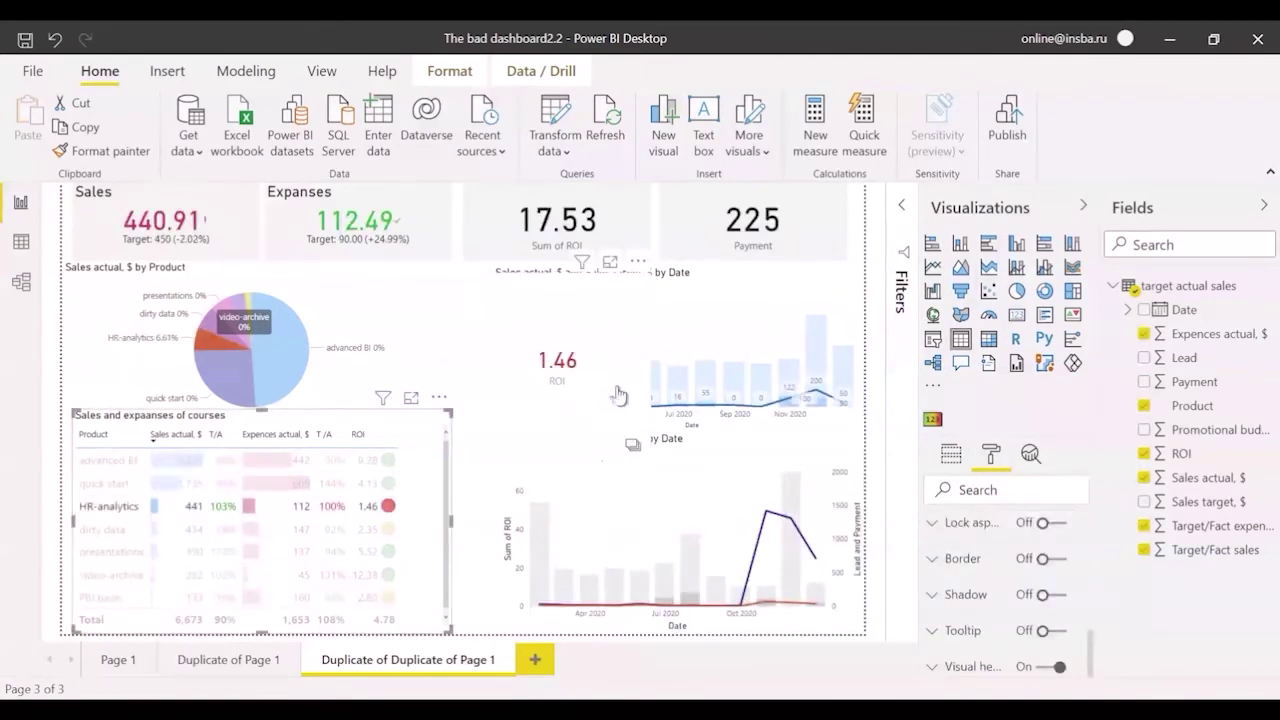
click(572, 405)
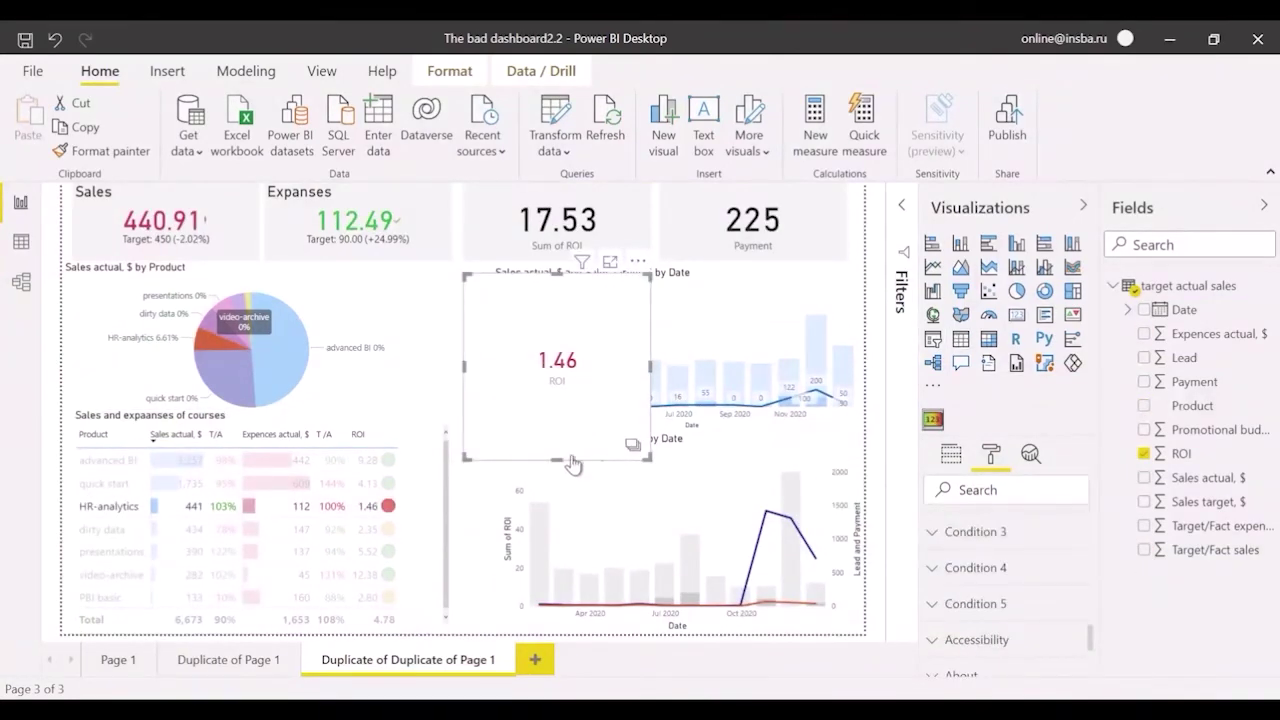
Shrink the ROI states card to a thin strip and copy the Sum of ROI card's formatting onto it
drag(557, 457, 576, 342)
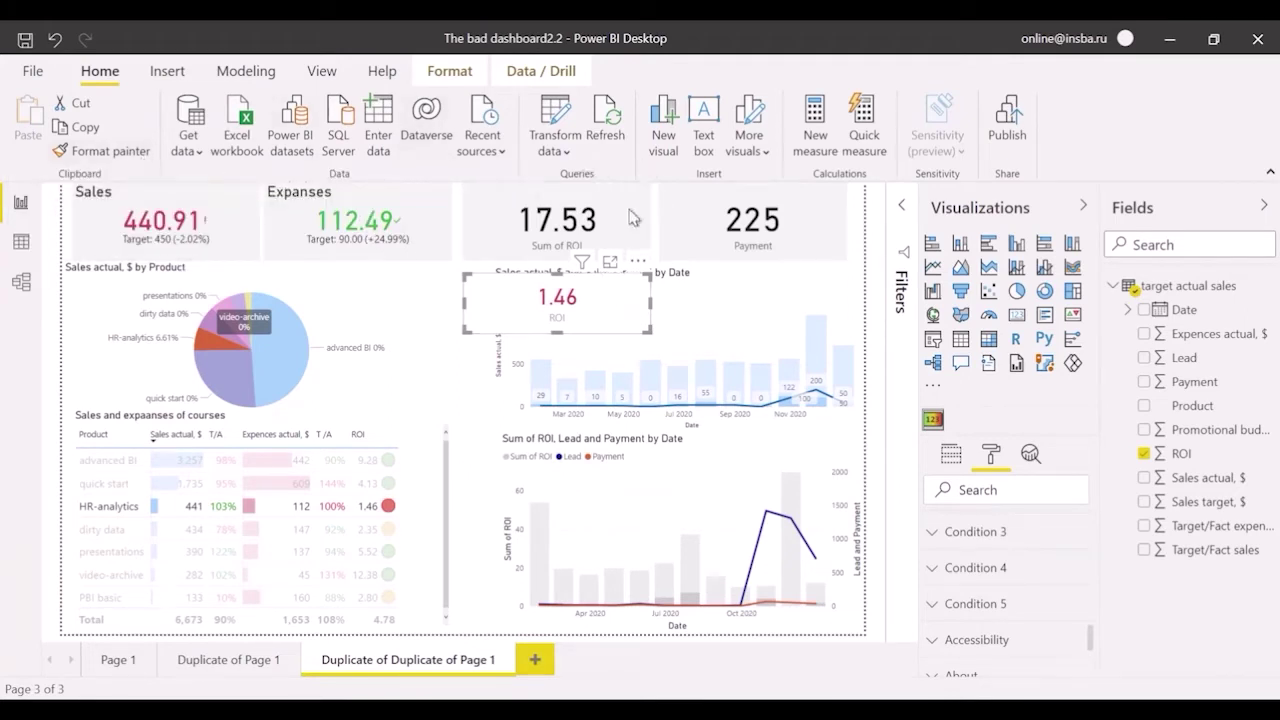
click(646, 222)
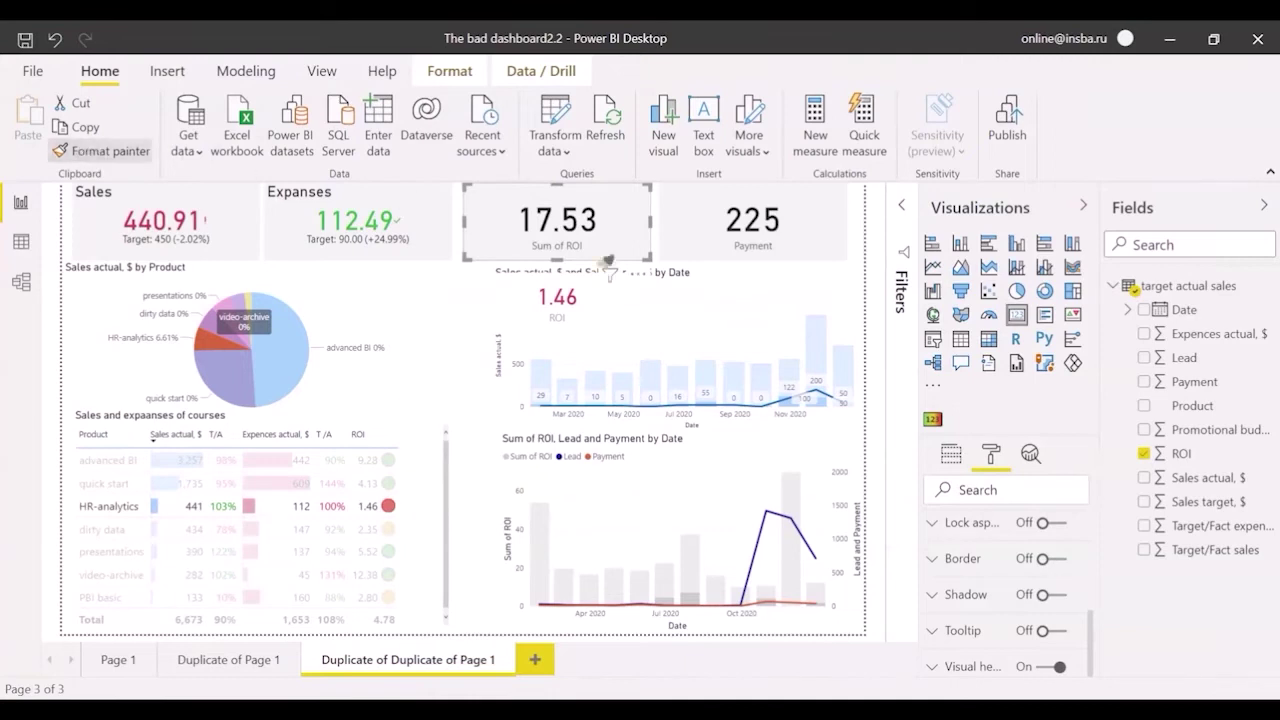
click(116, 152)
click(487, 304)
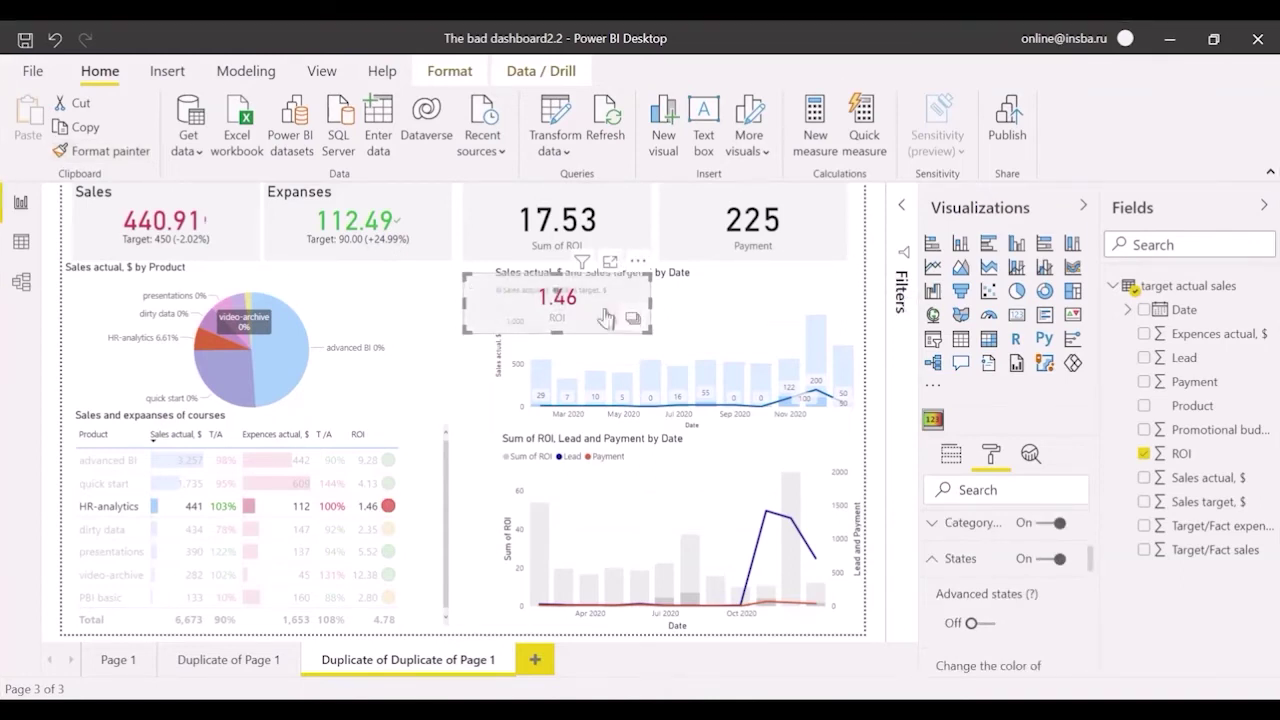
click(885, 291)
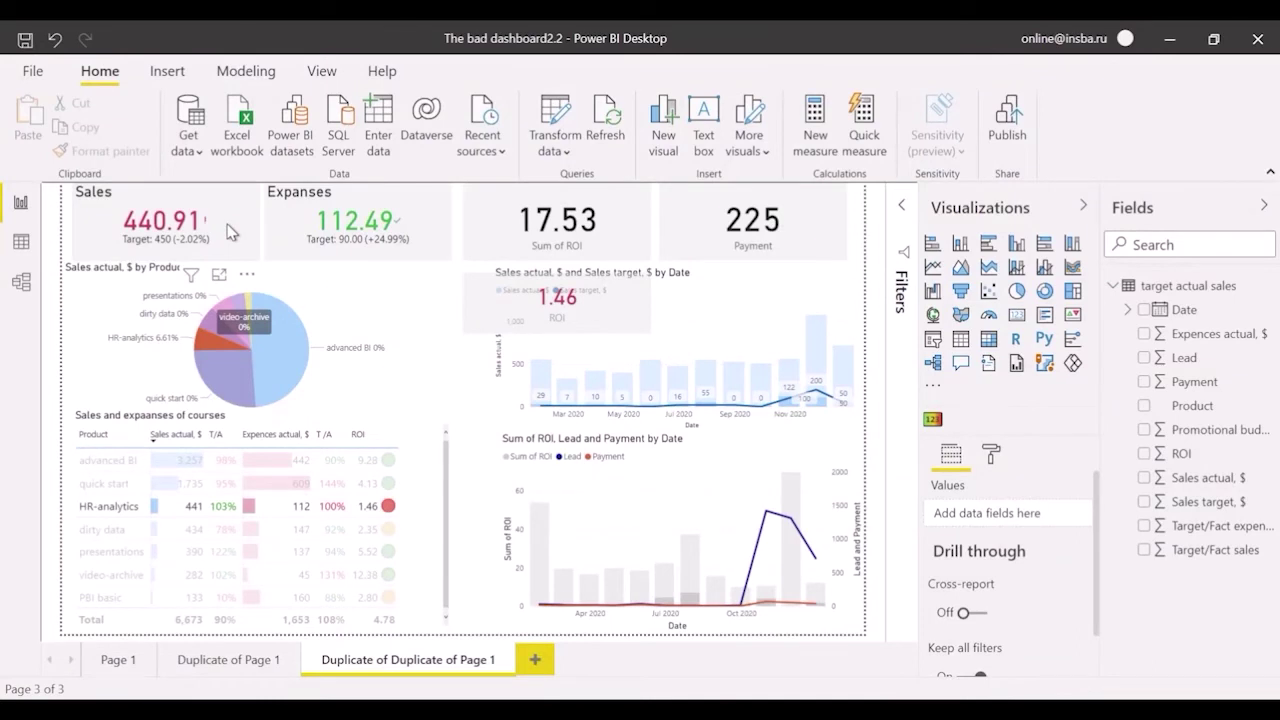
Duplicate the Sales card, move the copy down, and convert it to Card with States
click(231, 232)
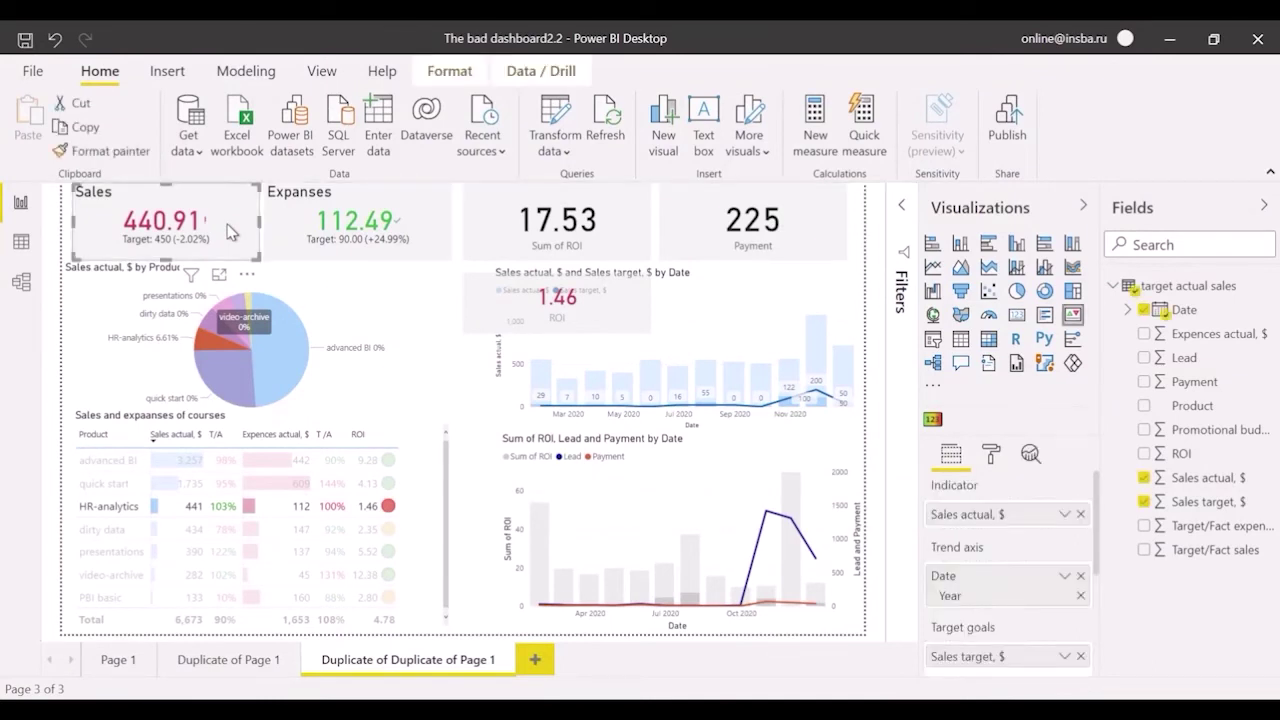
key(ctrl+c)
key(ctrl+v)
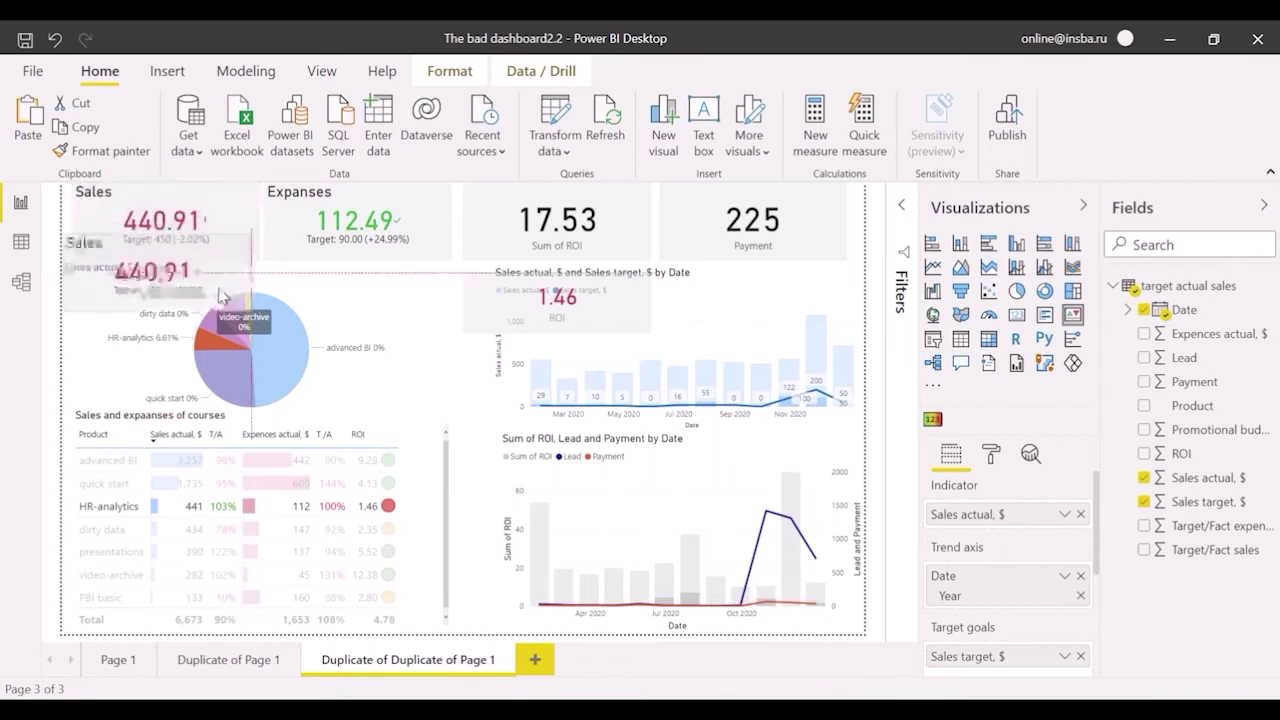
drag(228, 282, 231, 331)
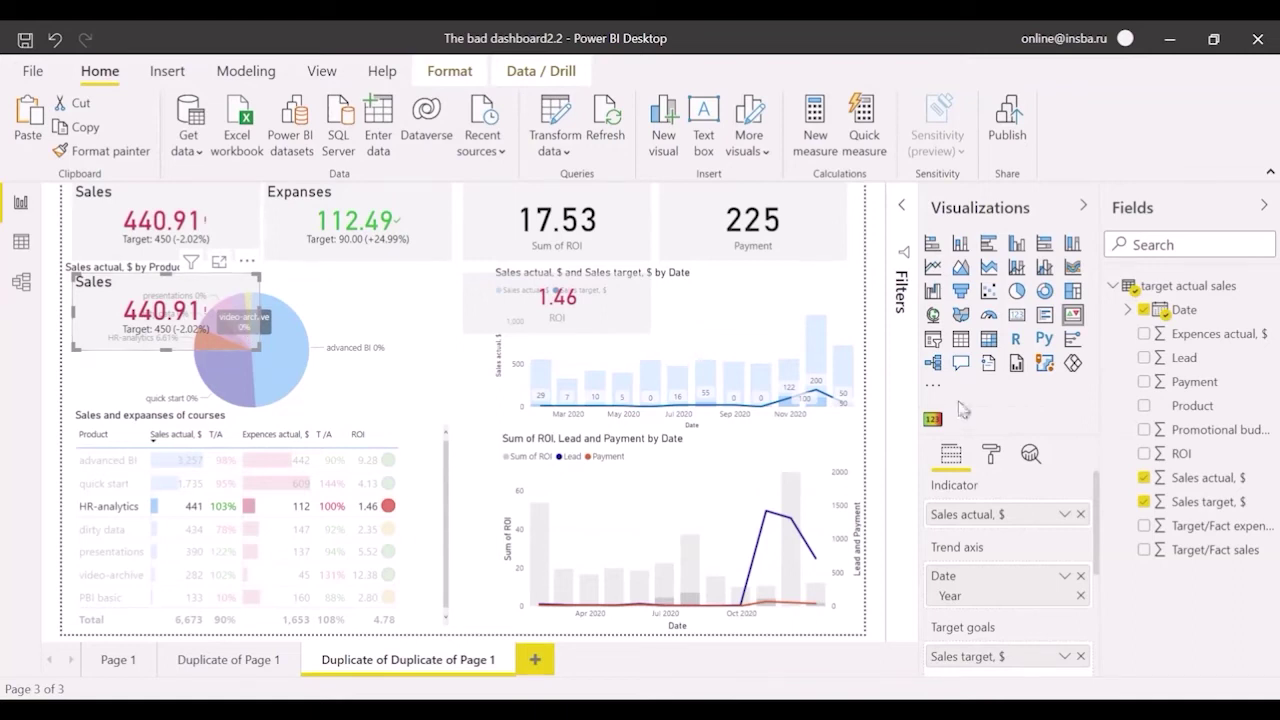
click(933, 420)
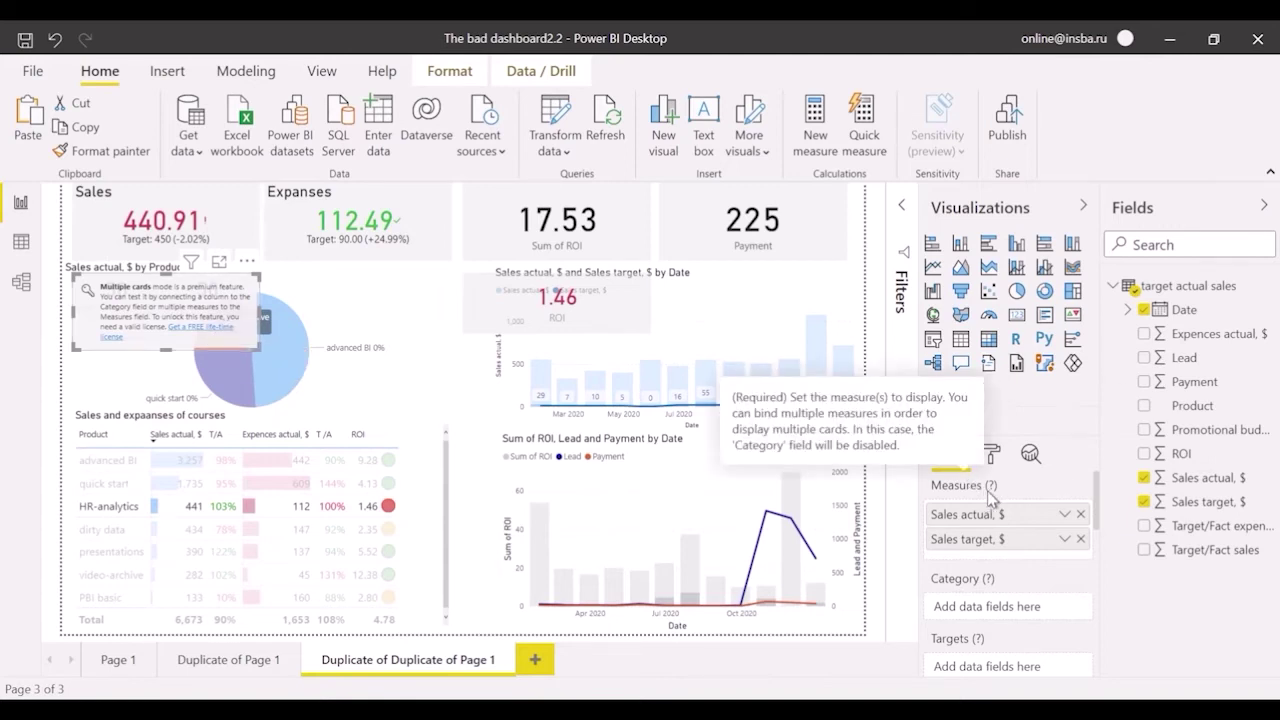
Make Sales target the card's target and remove Date from its trendline axis
scroll(1045, 548, down, 1)
scroll(1045, 548, down, 3)
scroll(1040, 540, up, 5)
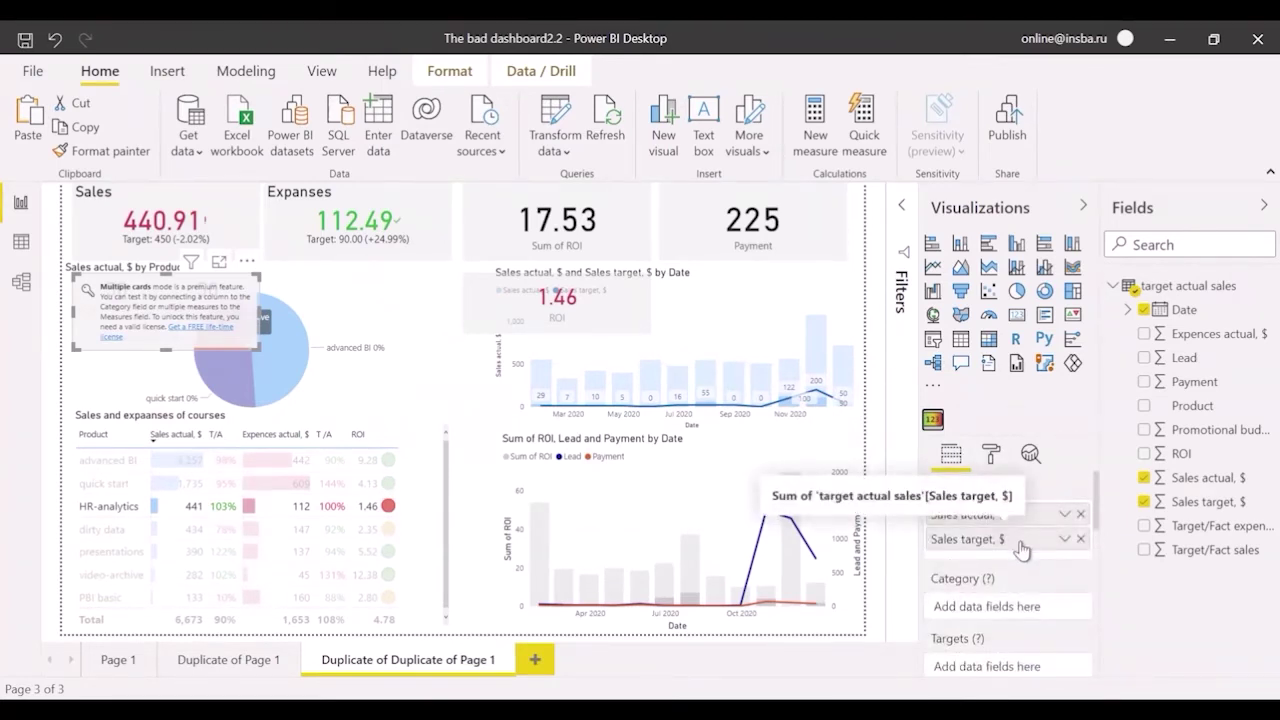
drag(1021, 548, 1026, 666)
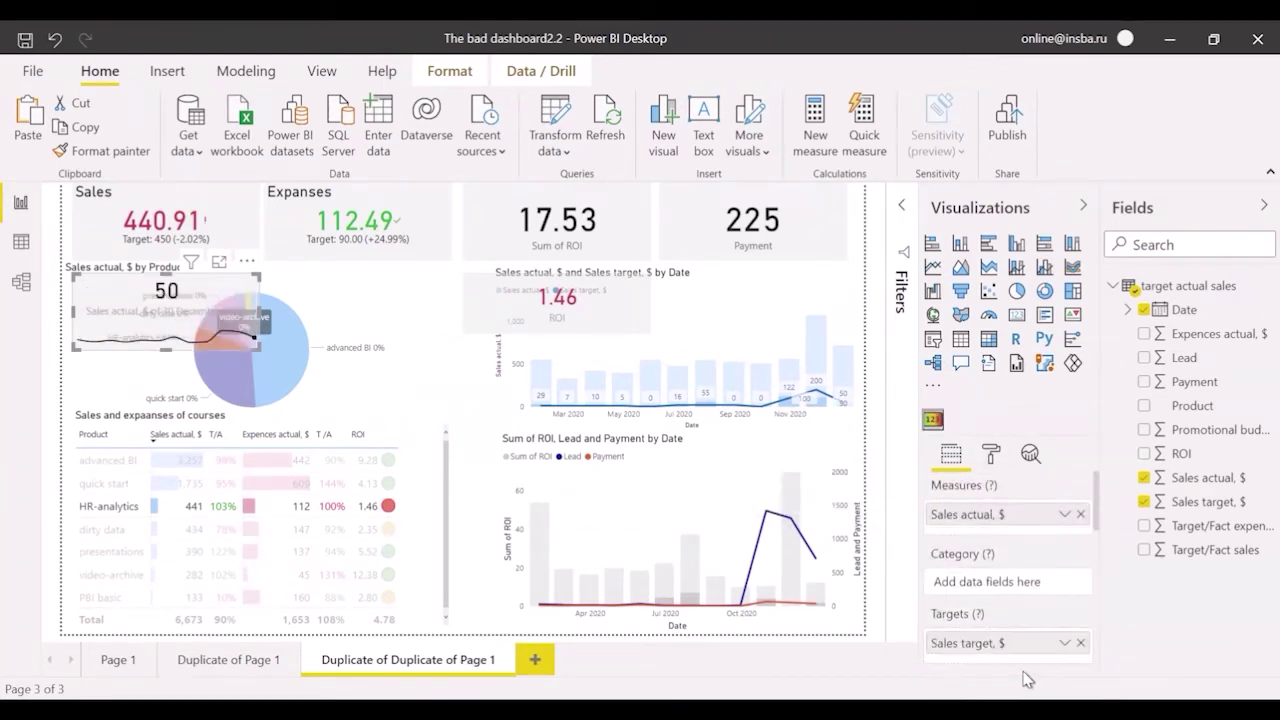
scroll(1088, 625, down, 4)
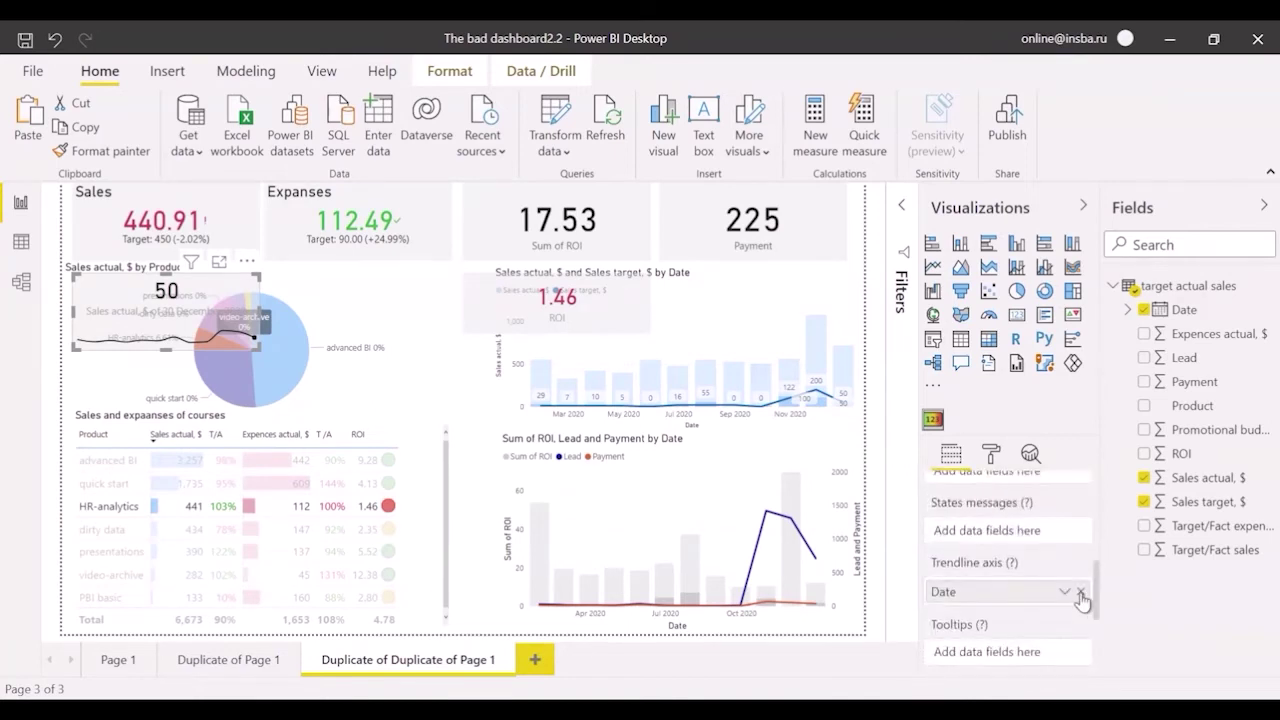
click(1081, 594)
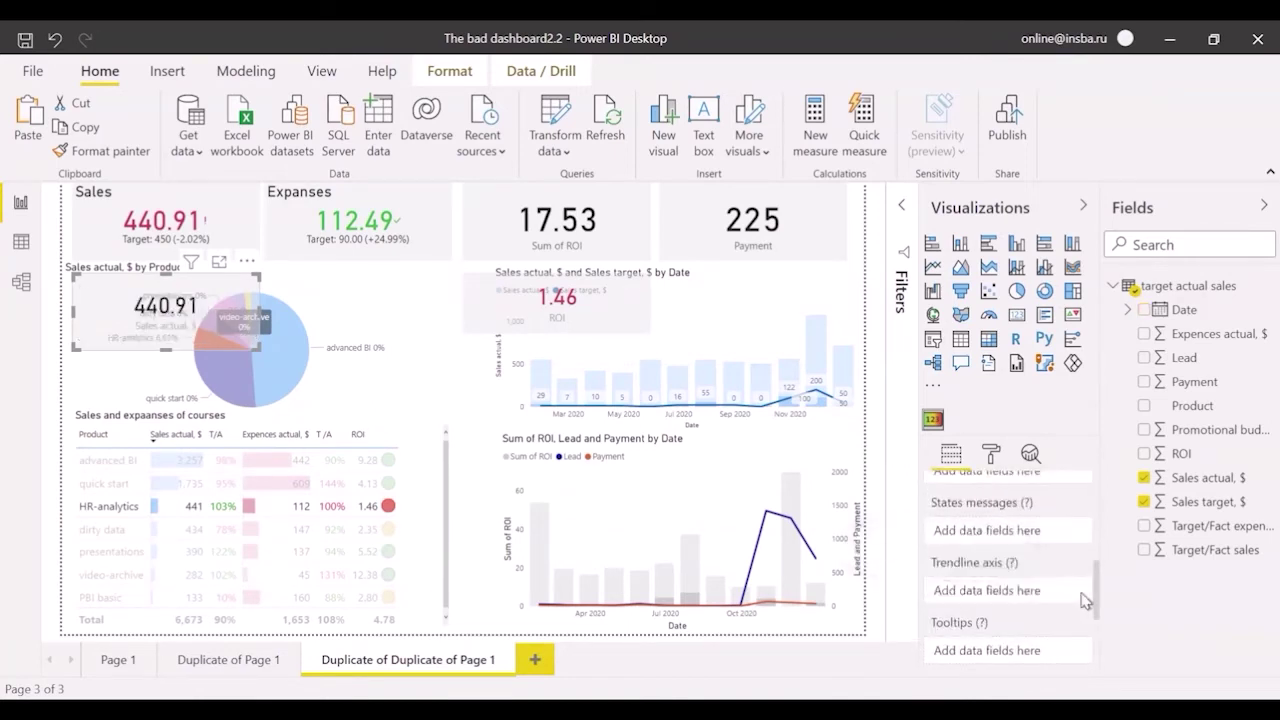
Turn on the Sales card's reference label showing Percentage change over target
click(991, 453)
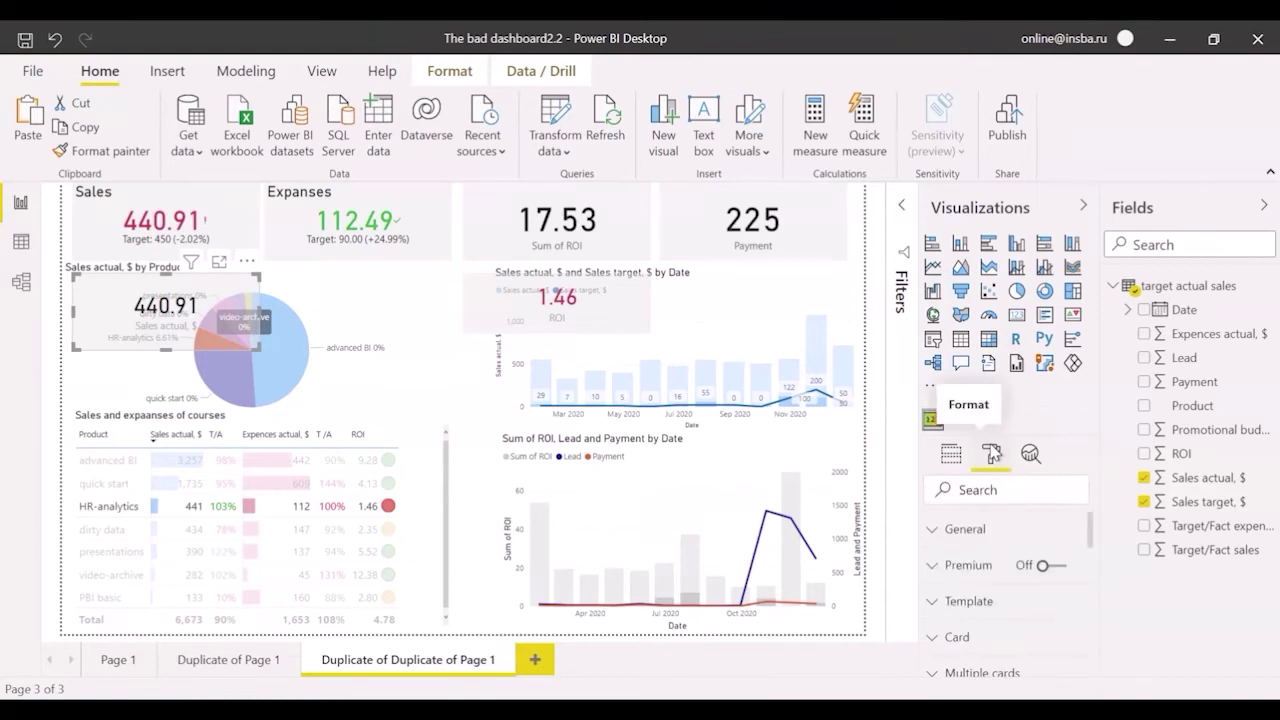
scroll(1018, 585, down, 2)
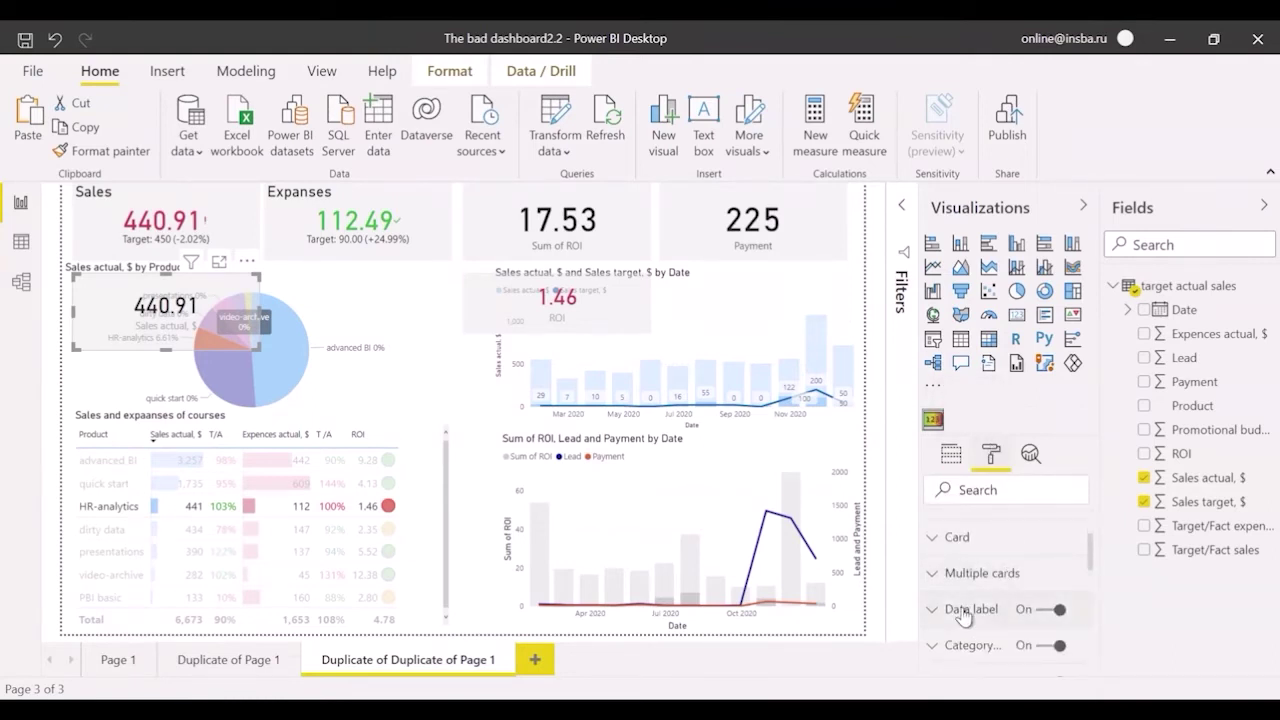
click(962, 610)
scroll(975, 618, down, 5)
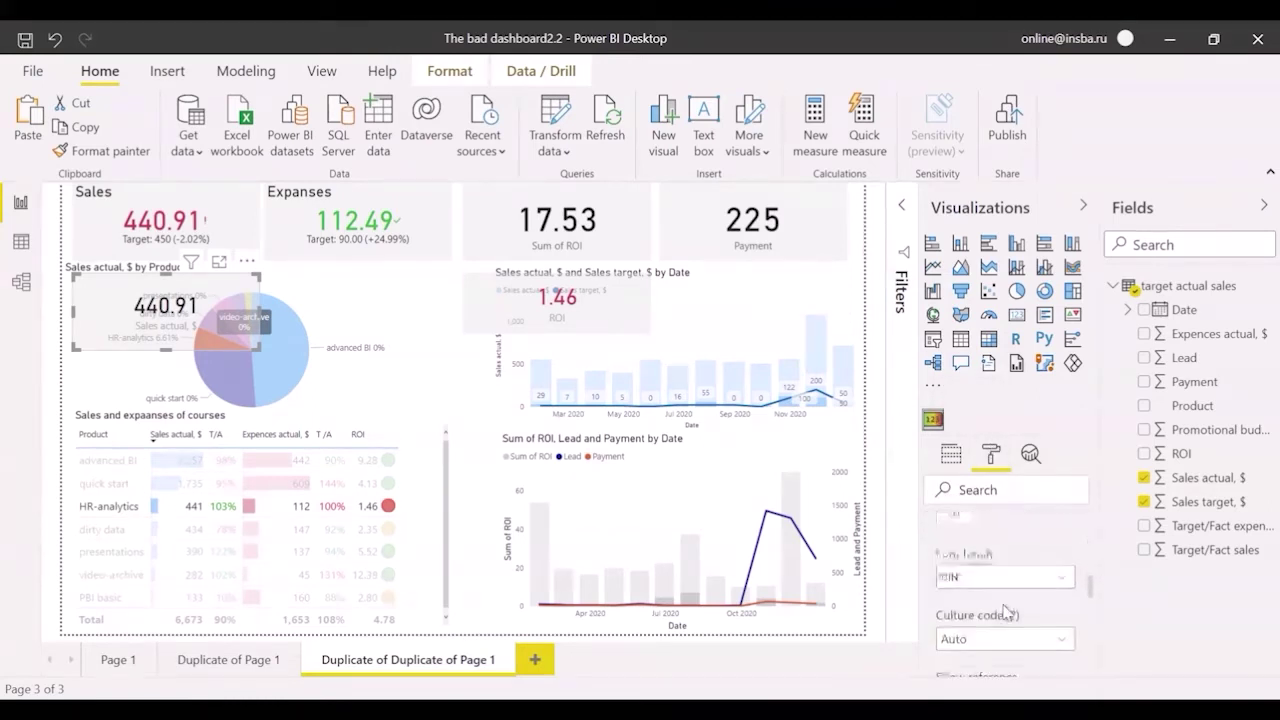
click(988, 619)
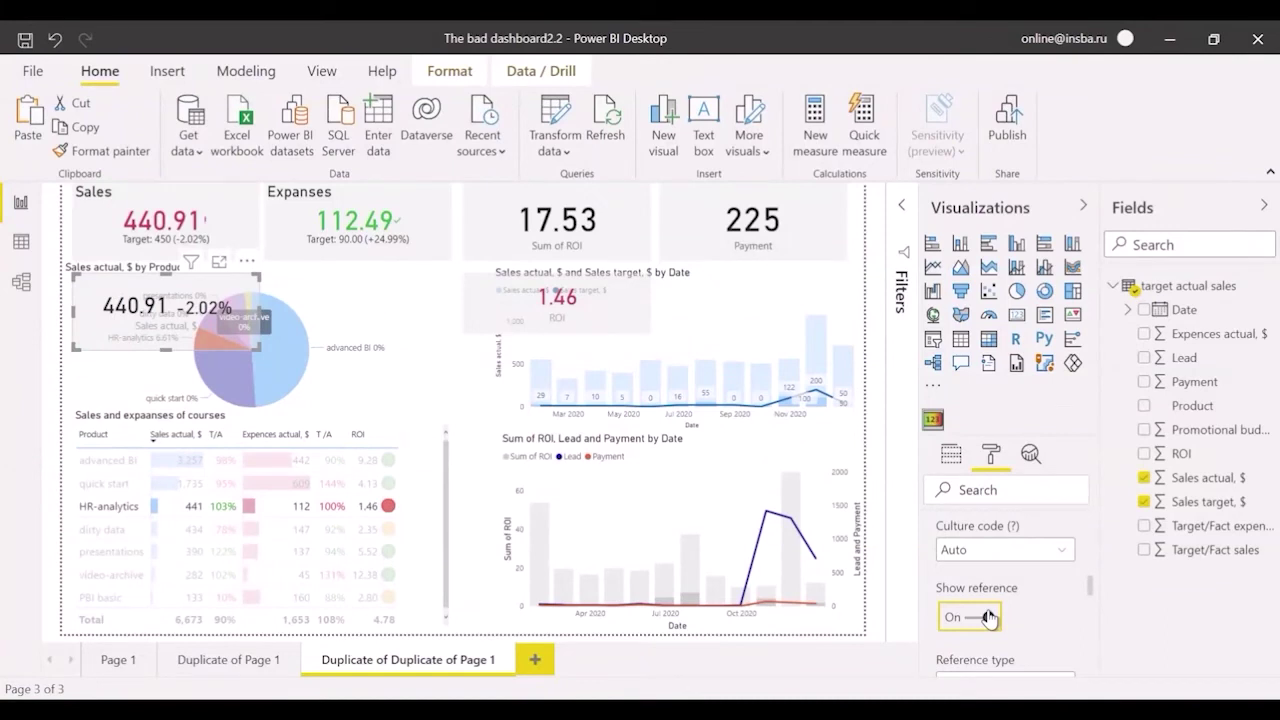
scroll(1020, 600, down, 2)
click(1057, 585)
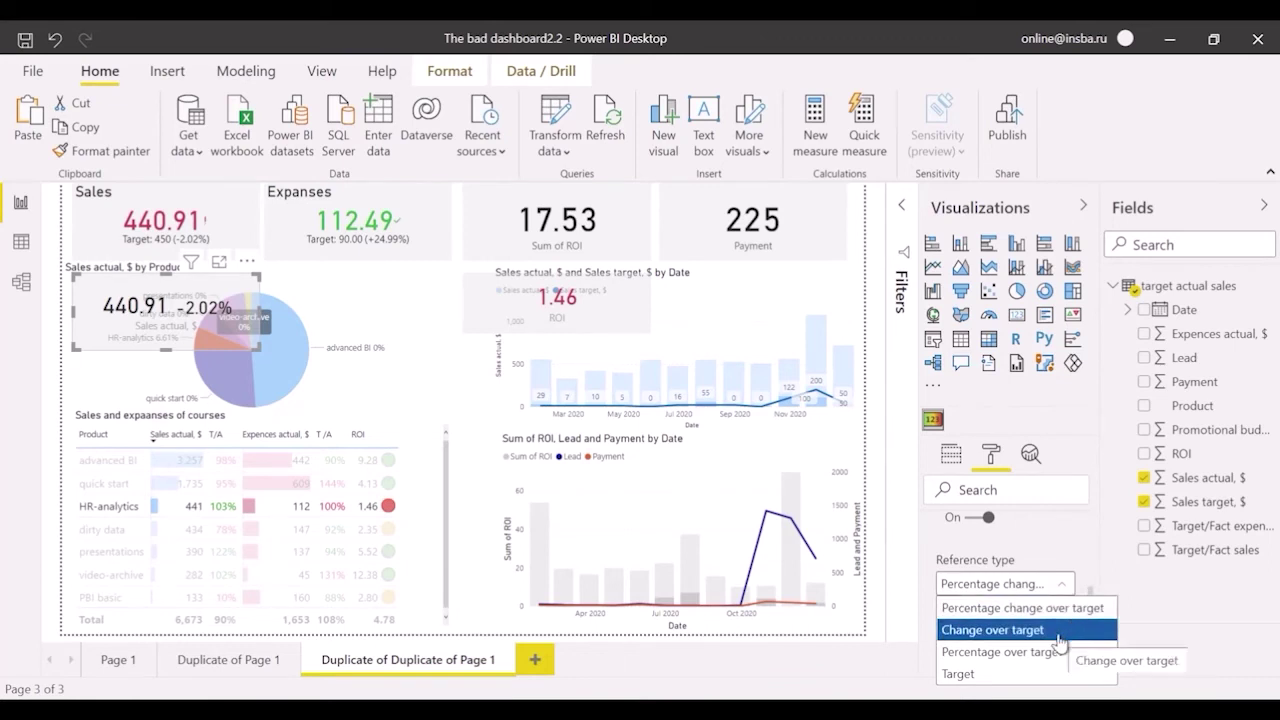
click(1093, 601)
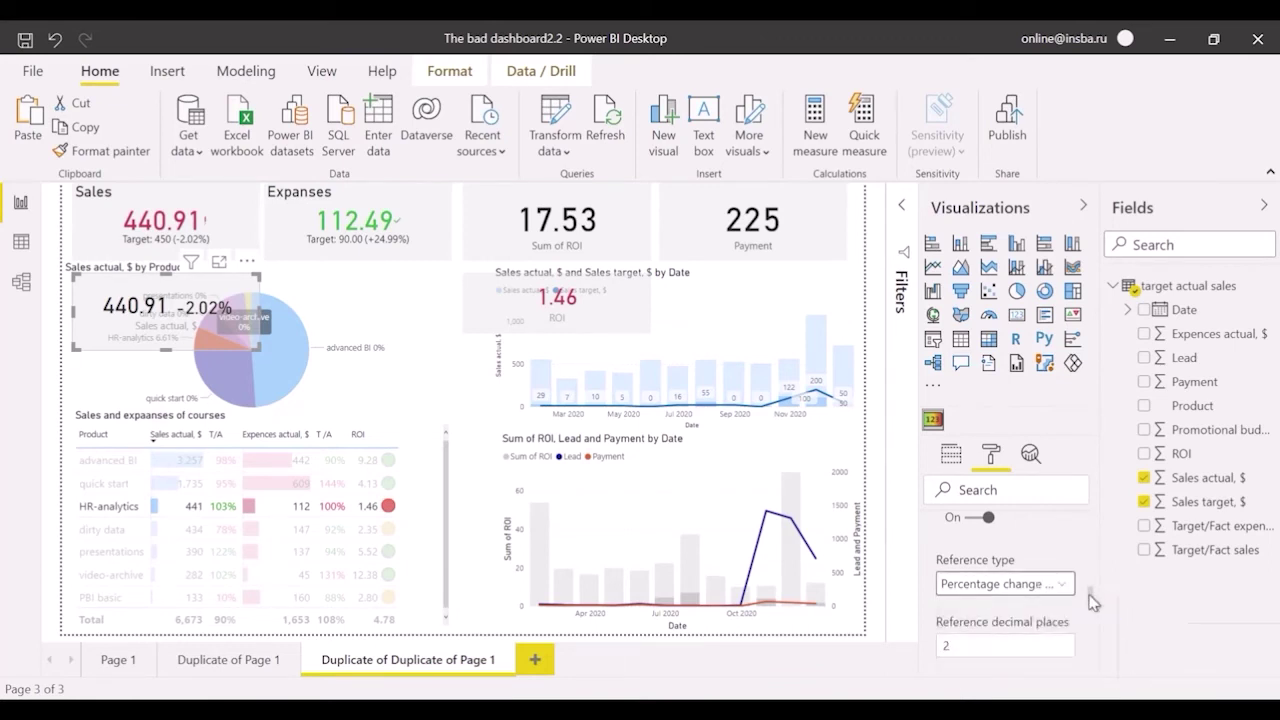
Set the reference to 1 decimal place and 75% text size
scroll(962, 548, down, 2)
click(962, 548)
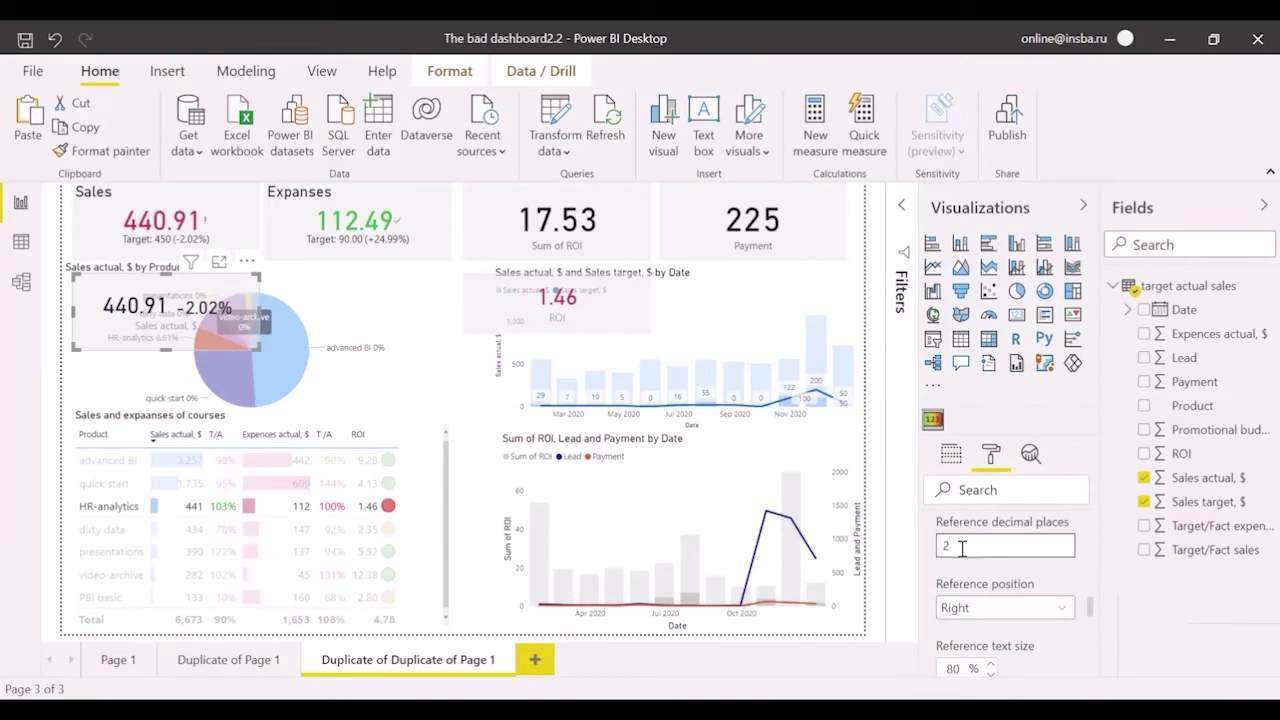
text(1)
key(Home)
key(Delete)
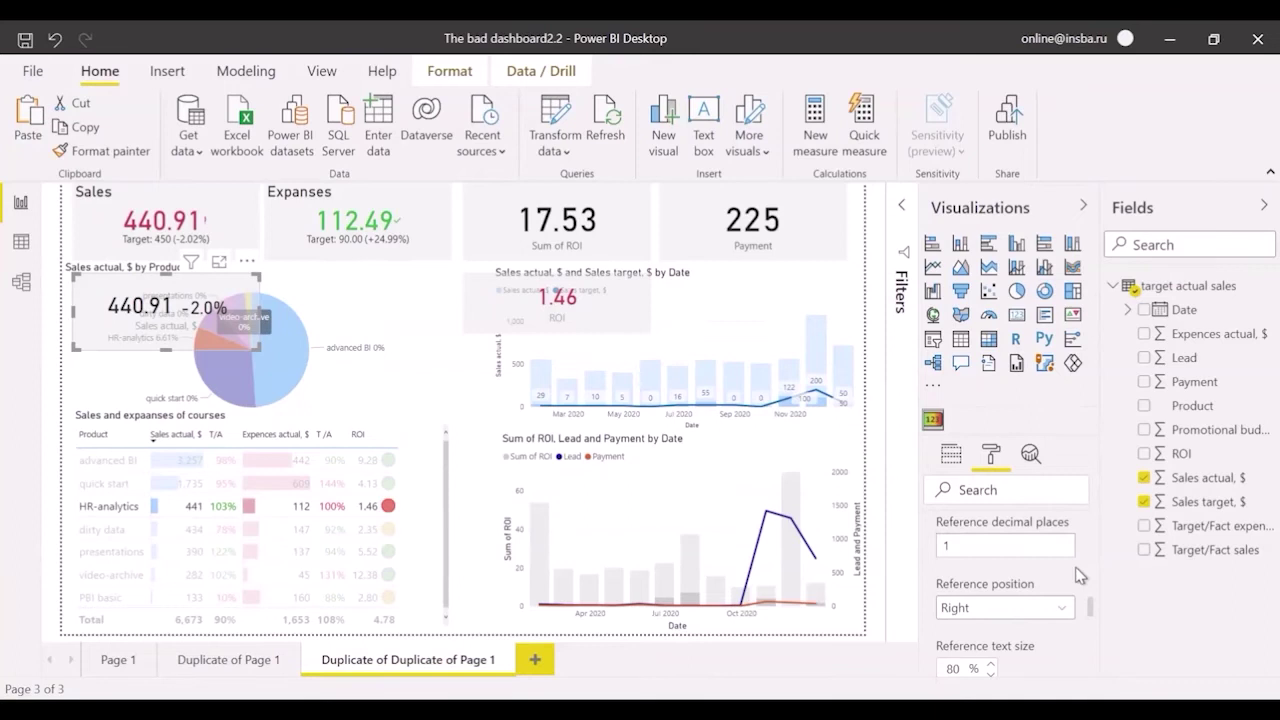
scroll(1080, 575, down, 1)
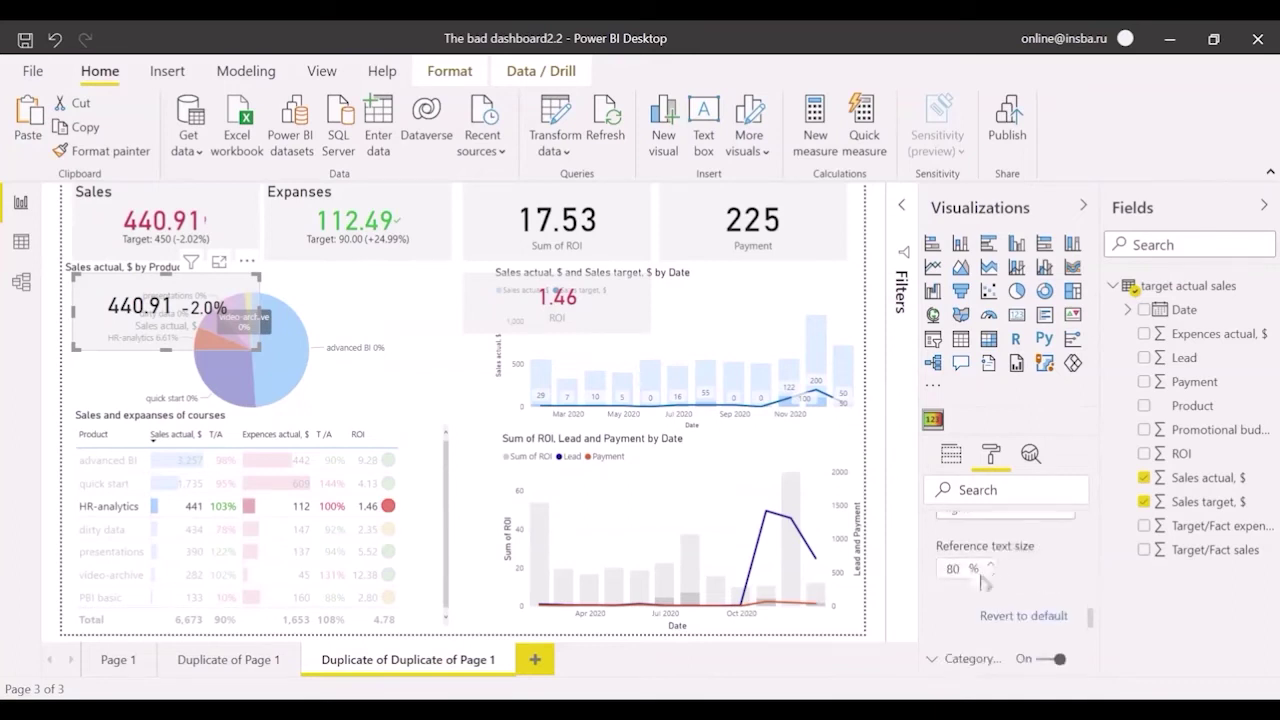
click(990, 574)
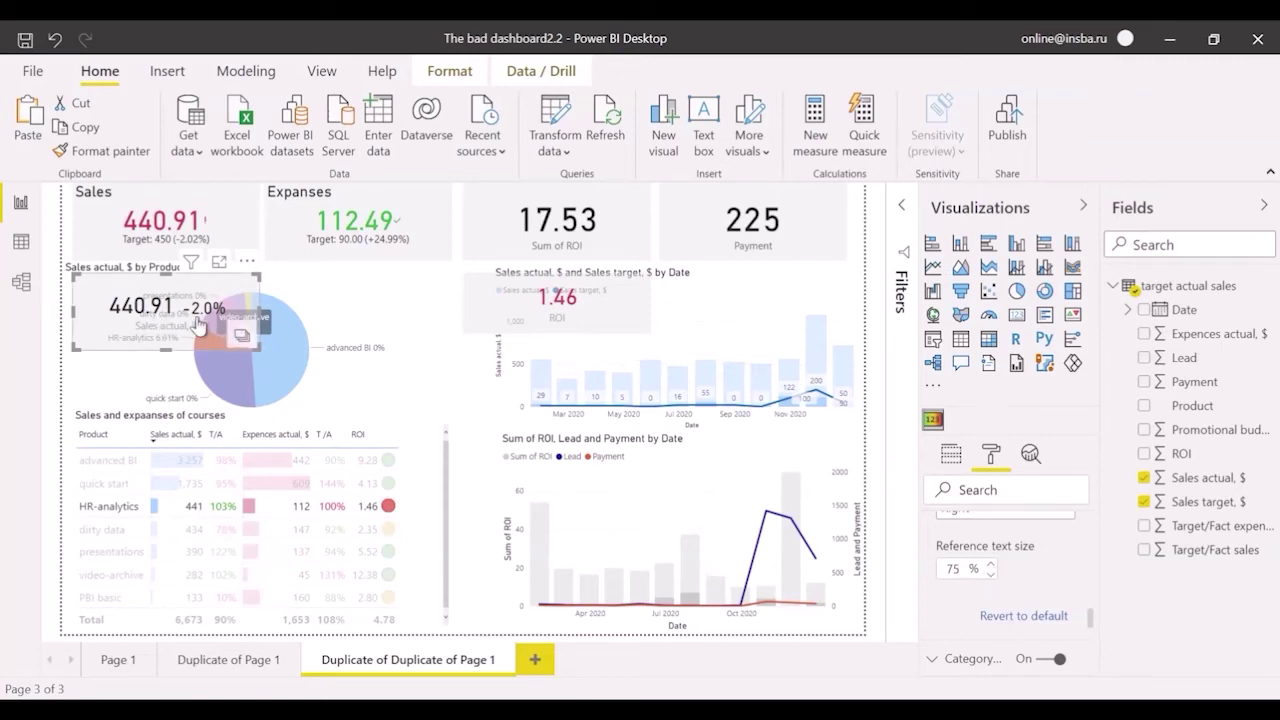
Hide the card's category label and show a 'Sales' title, leaving title settings collapsed
scroll(1052, 492, down, 1)
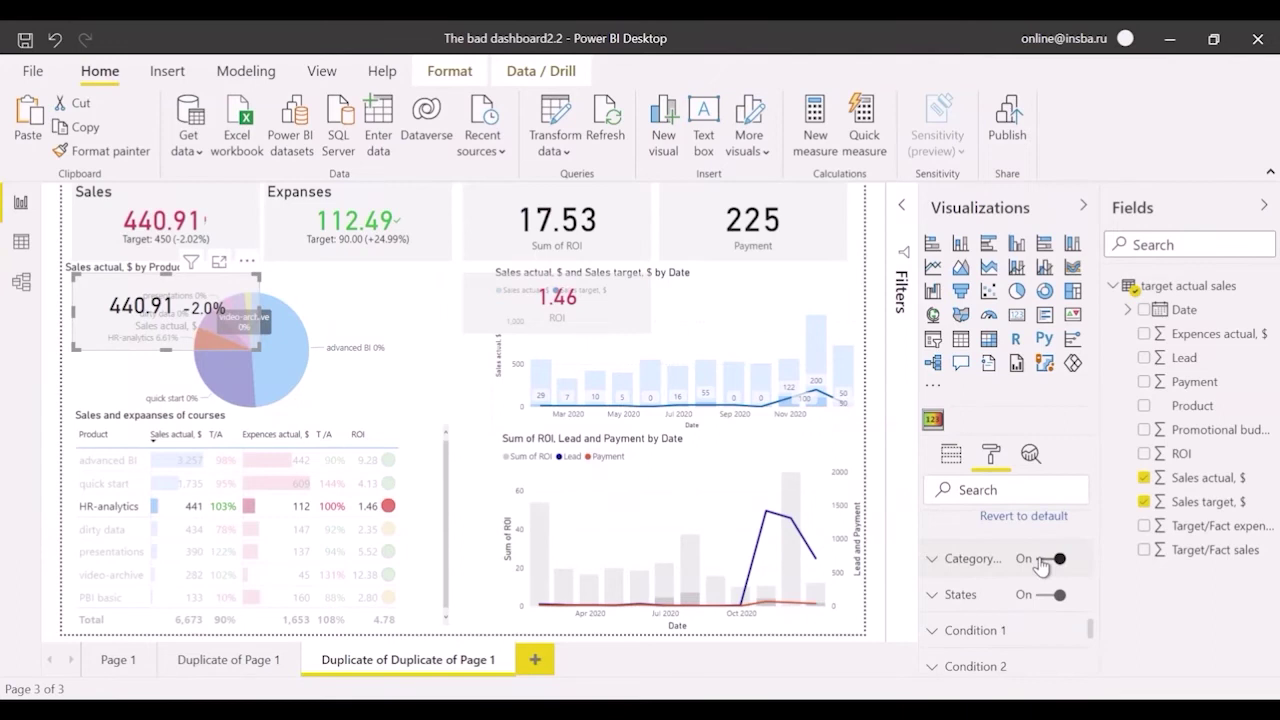
click(1052, 560)
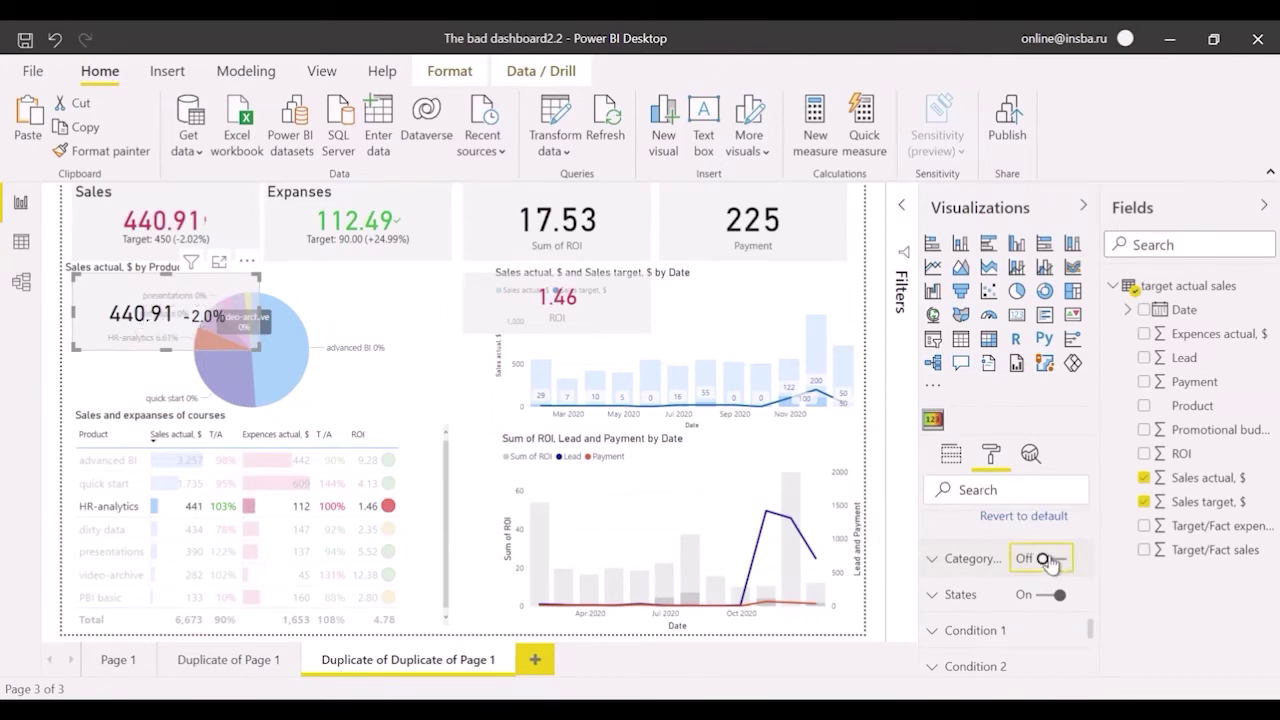
scroll(1040, 594, down, 5)
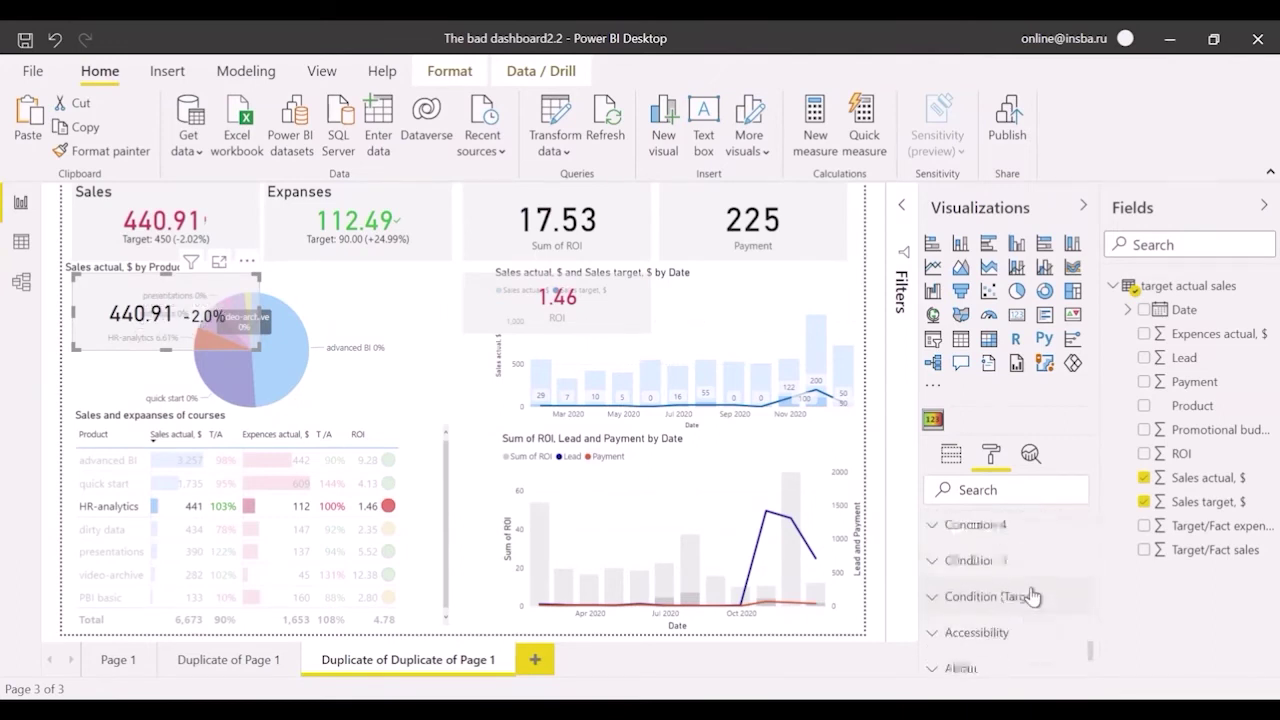
scroll(1033, 596, down, 2)
click(1047, 518)
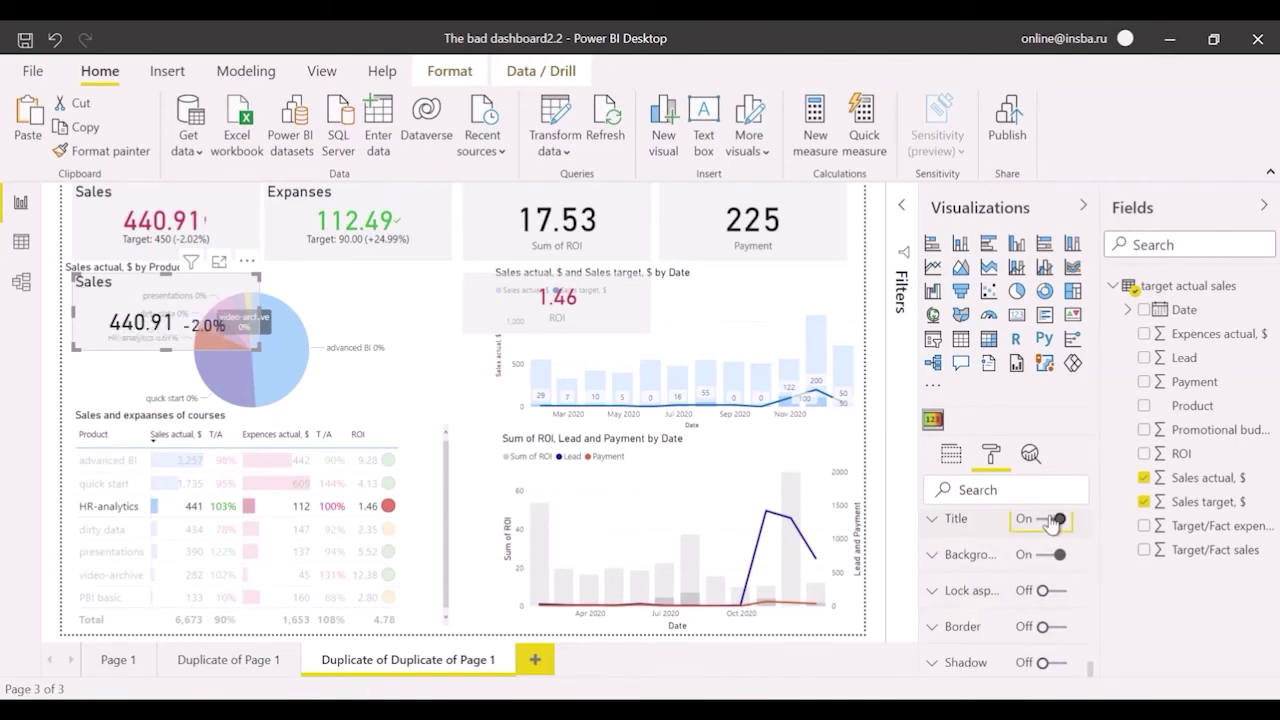
click(968, 520)
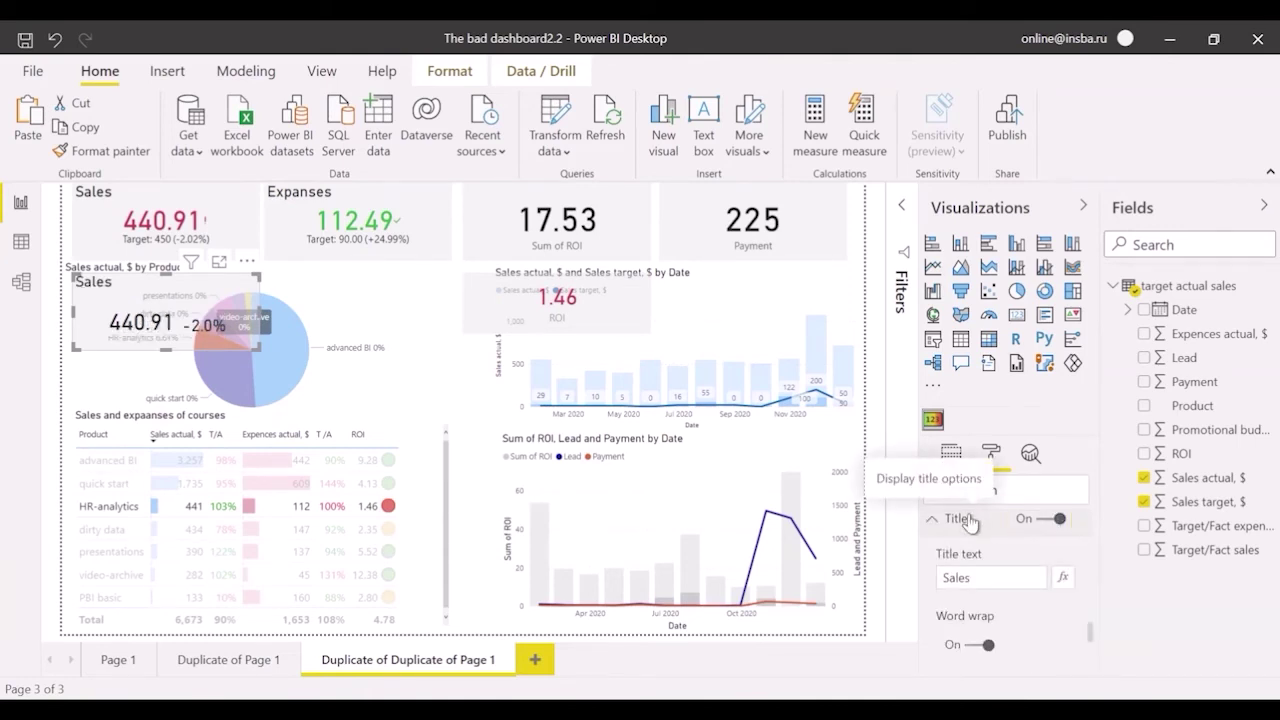
click(968, 520)
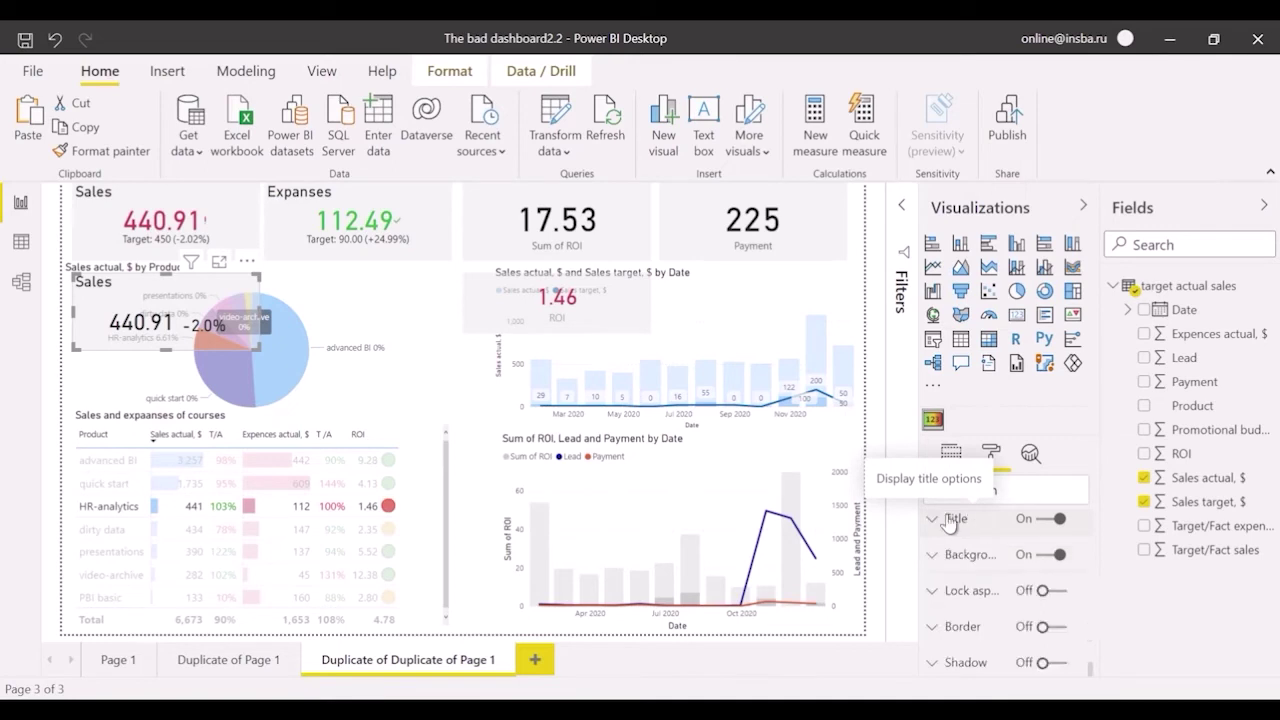
mouse_move(543, 513)
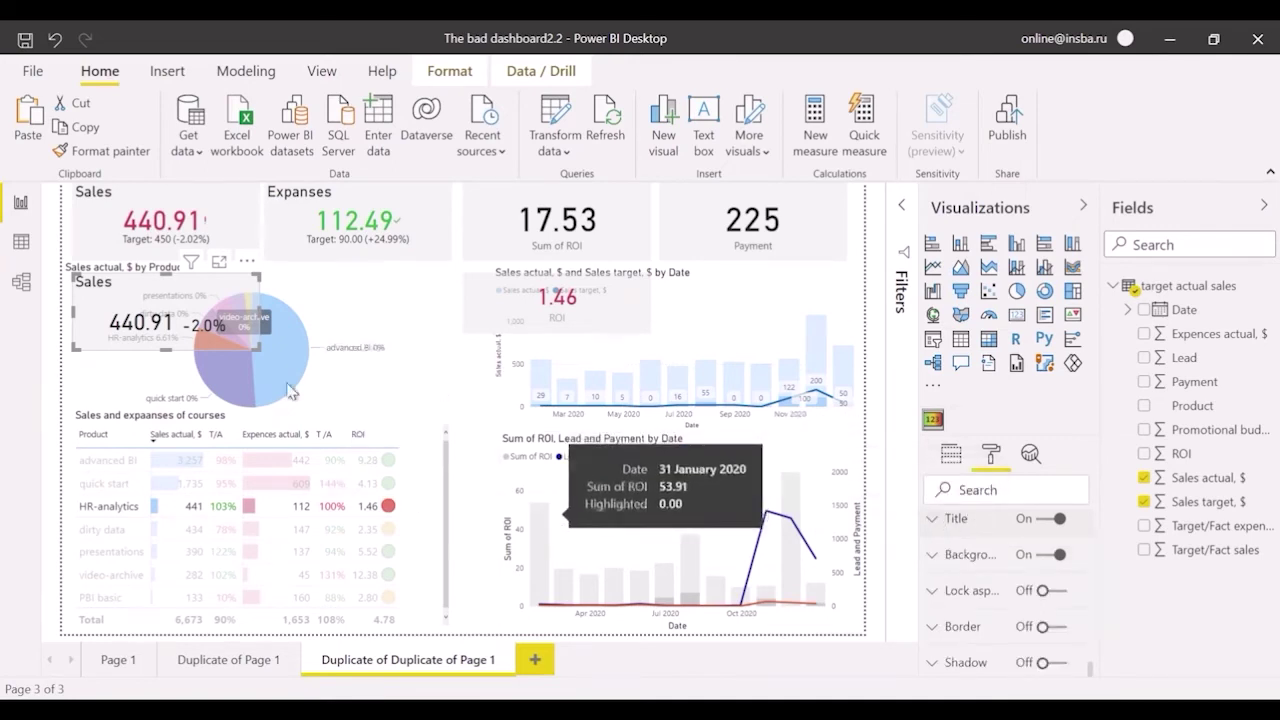
mouse_move(256, 362)
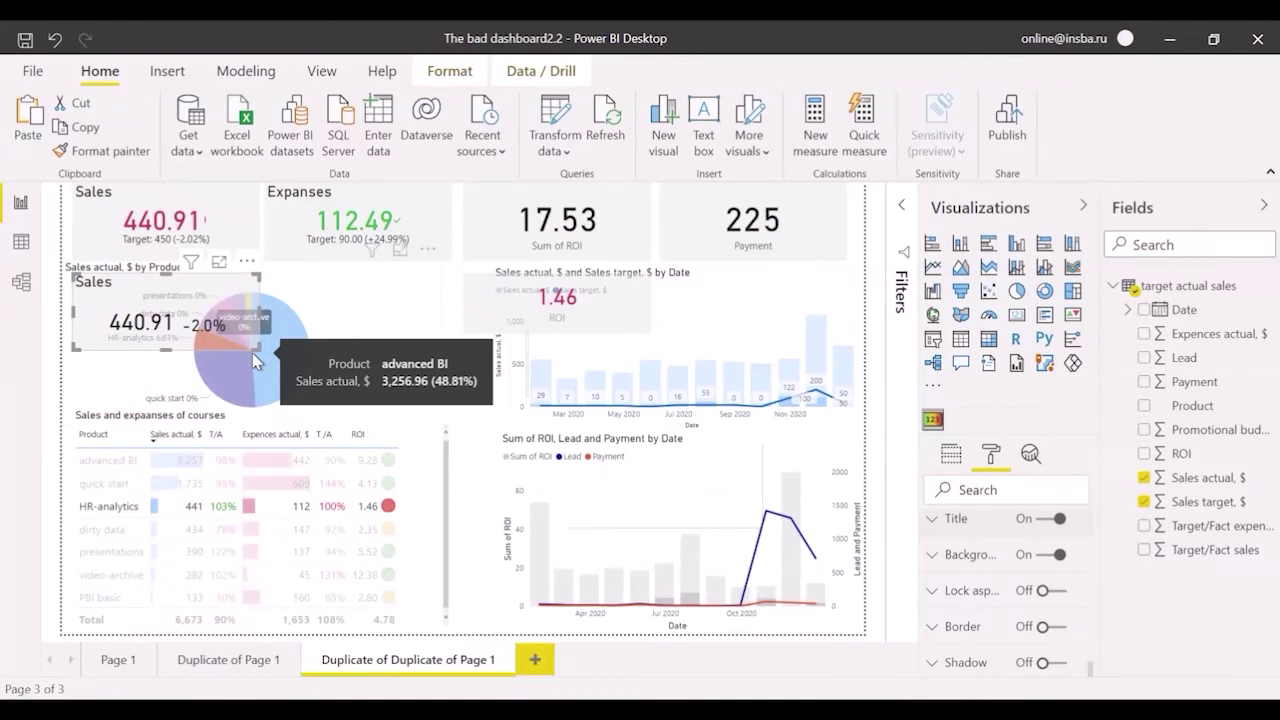
Under States, keep Data label as the coloured part and evaluate conditions by Change over target
scroll(995, 560, up, 4)
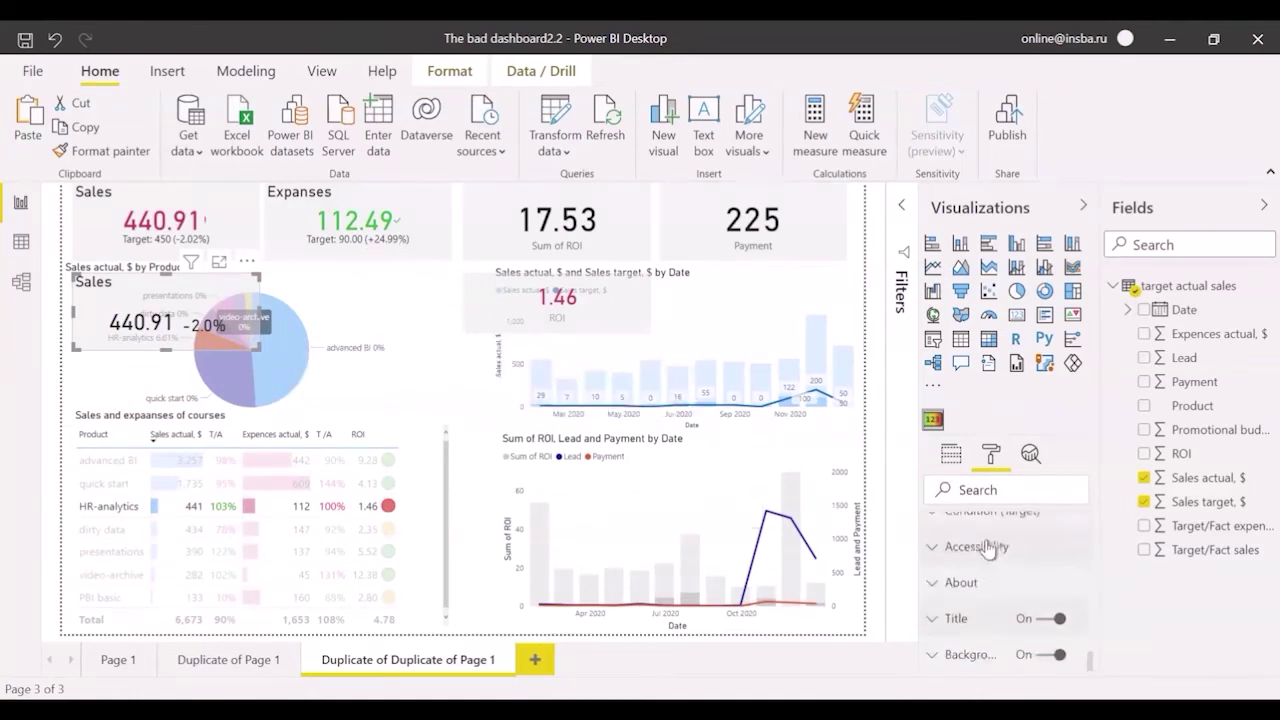
scroll(995, 572, up, 5)
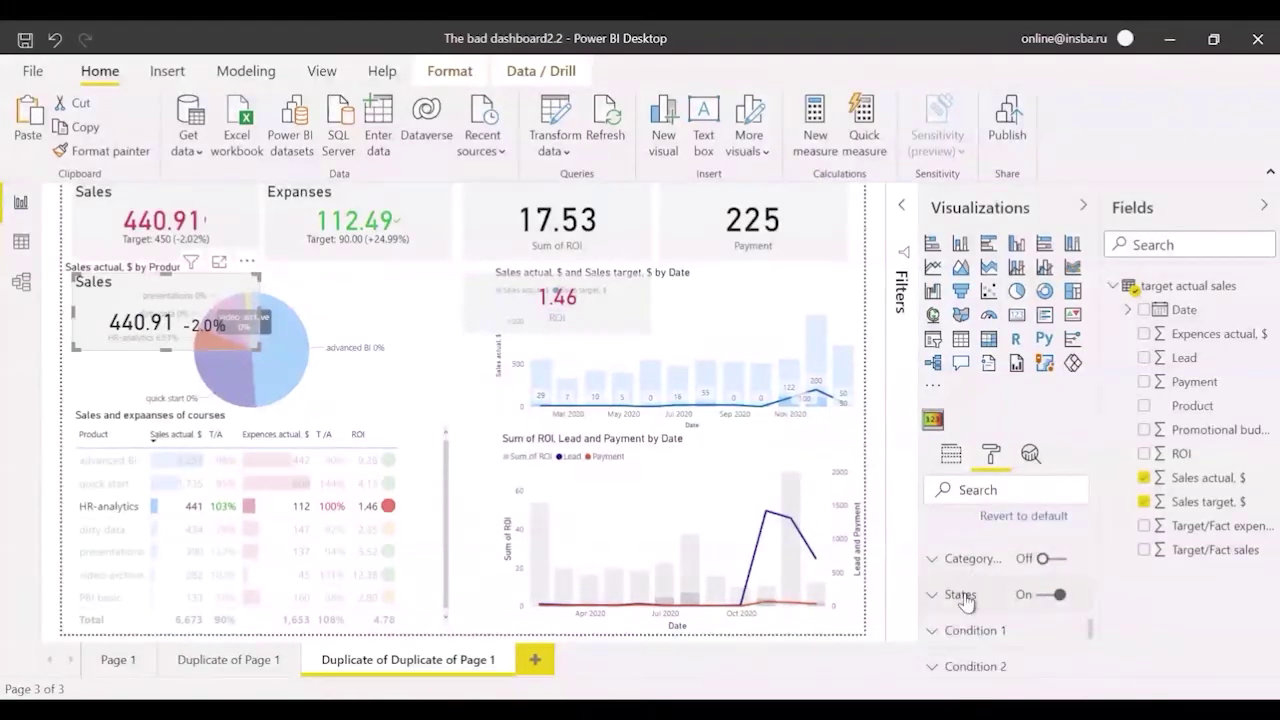
click(962, 595)
scroll(965, 600, down, 1)
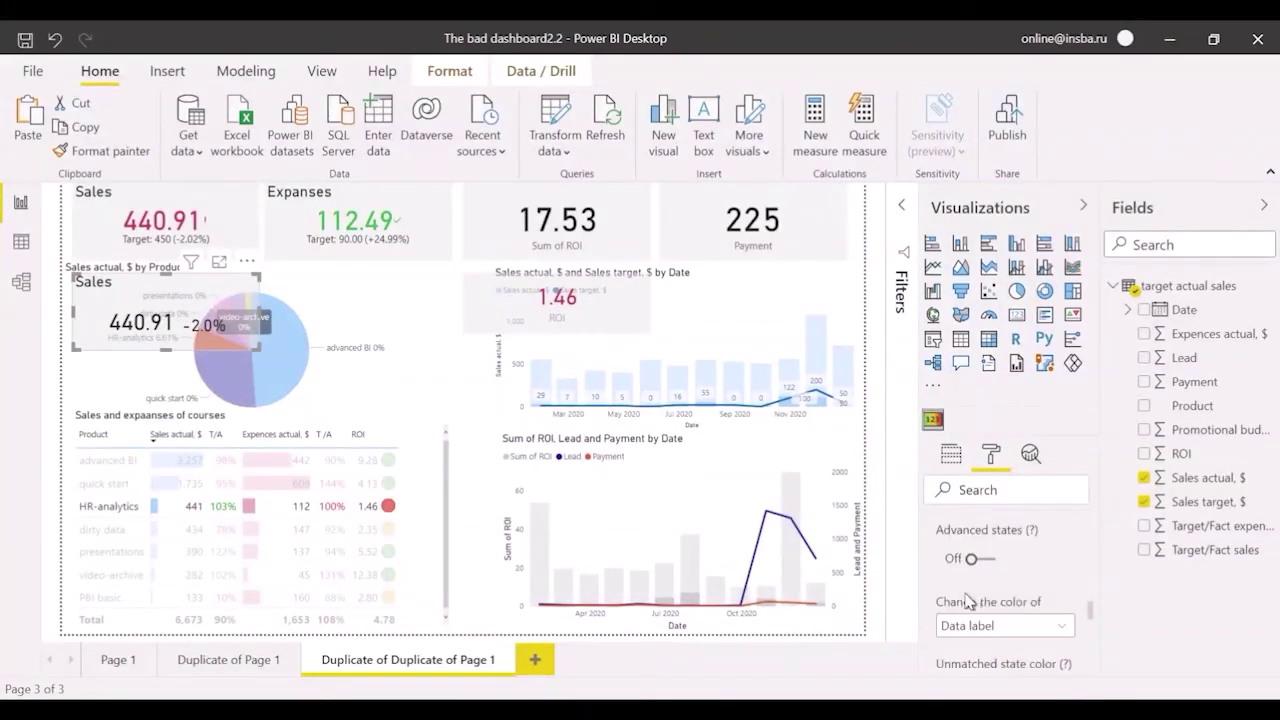
click(1066, 627)
click(1062, 626)
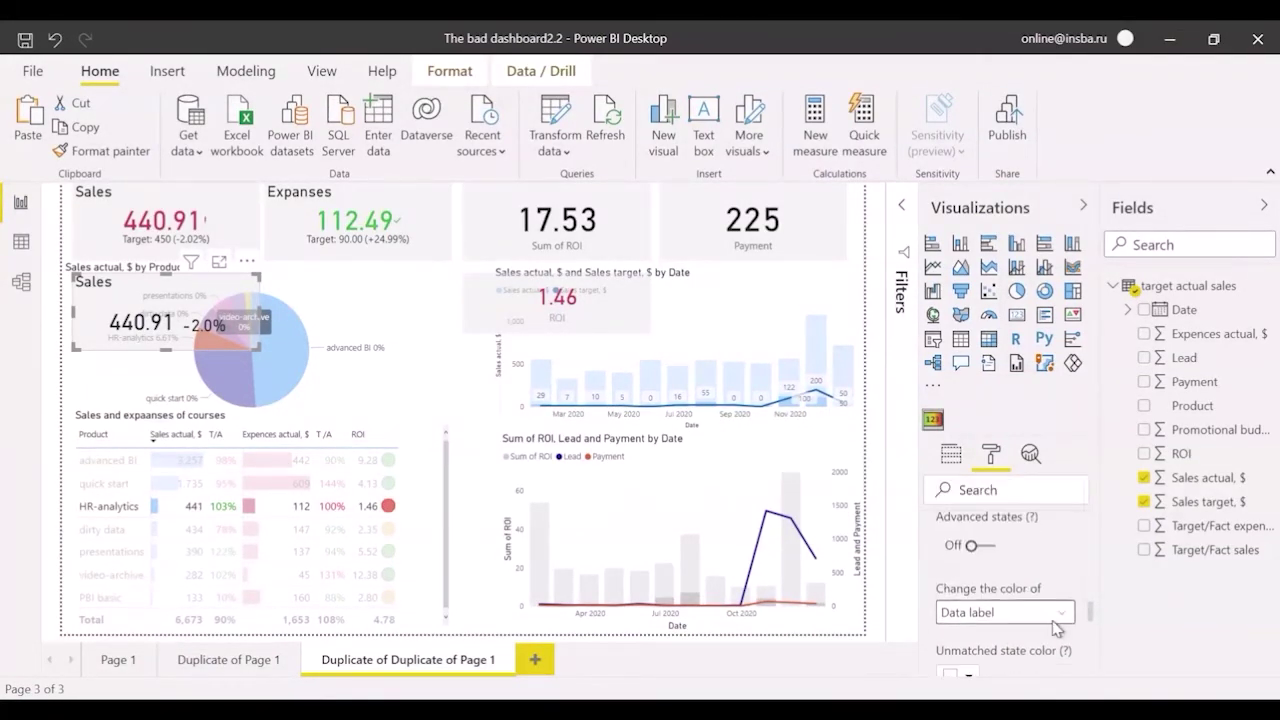
scroll(1066, 600, down, 1)
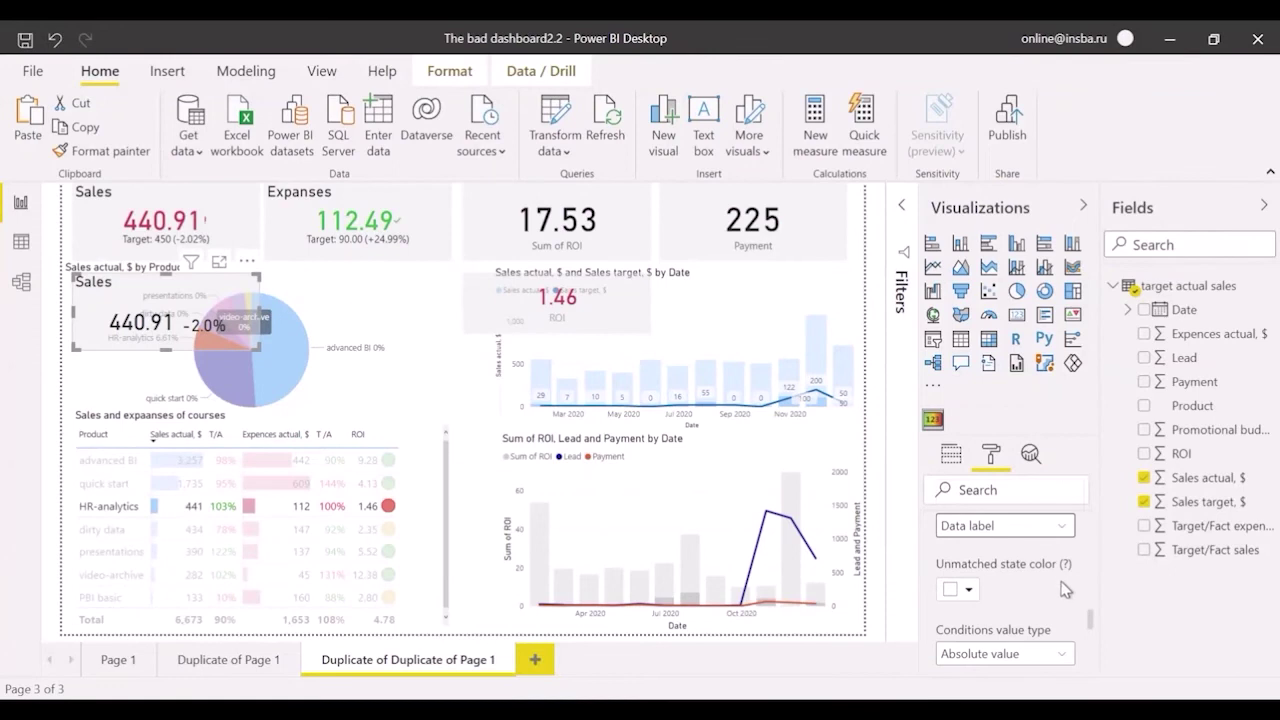
click(1028, 653)
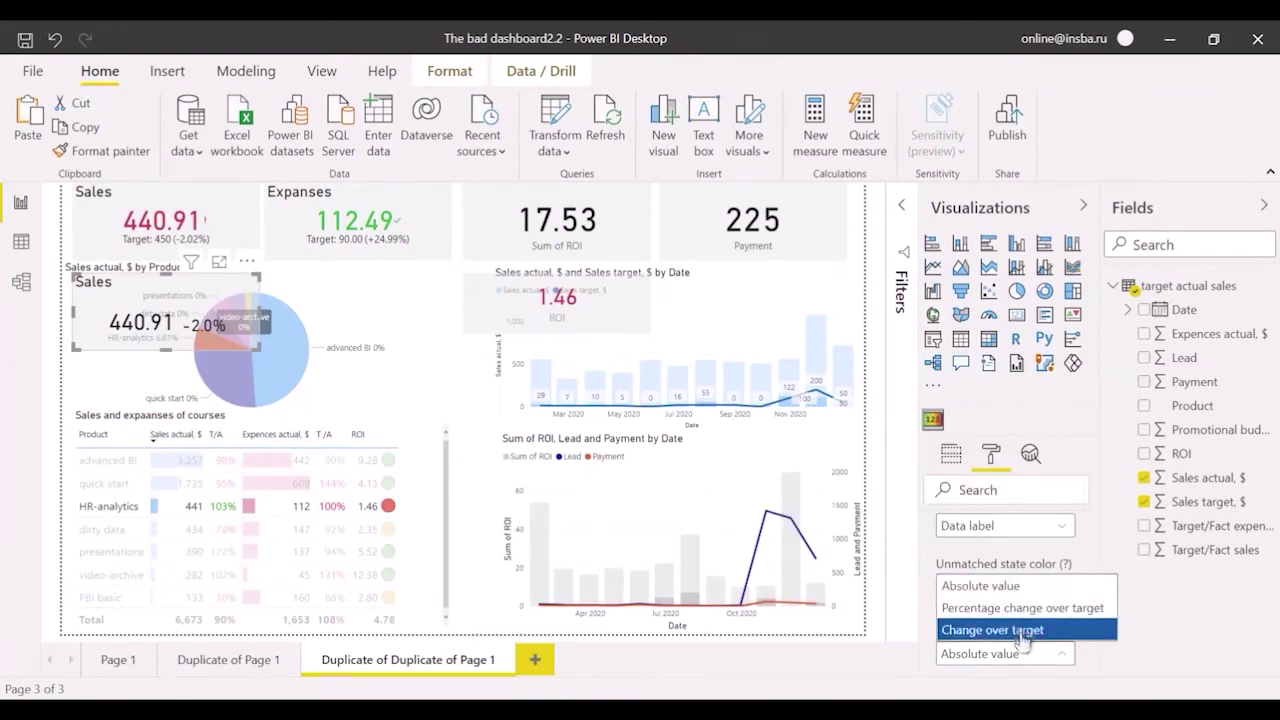
click(1045, 629)
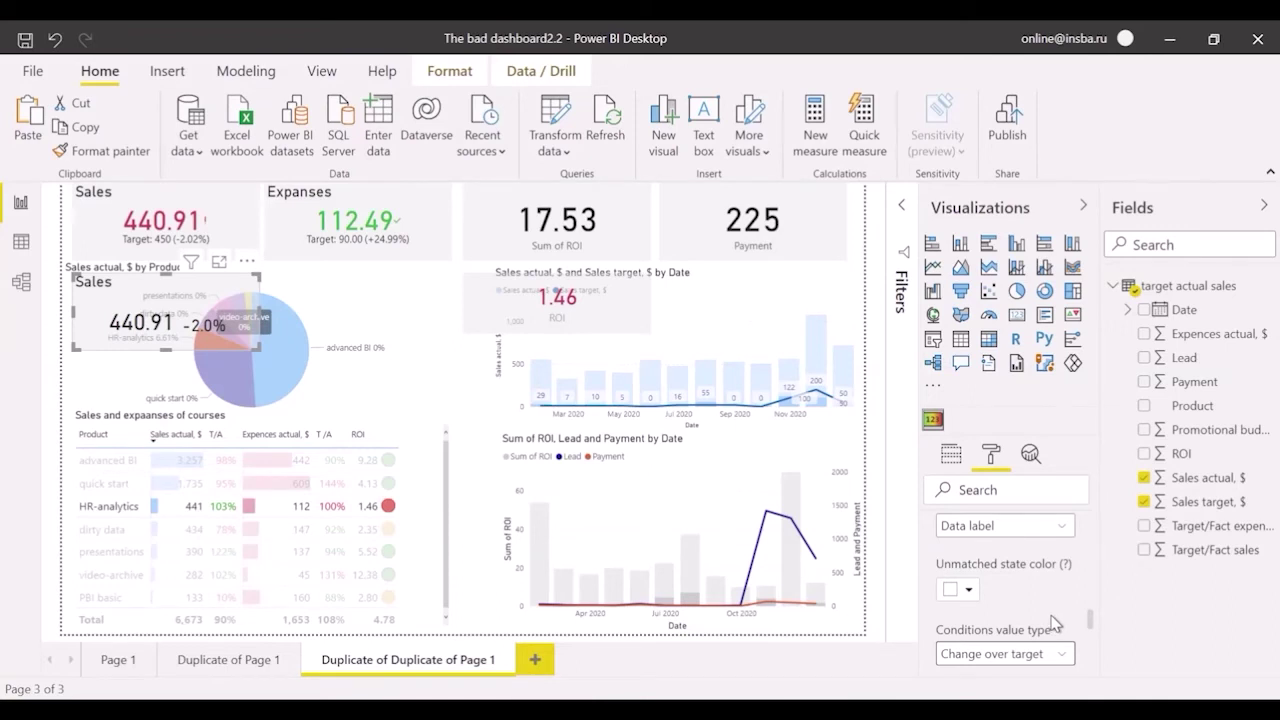
scroll(1055, 623, down, 2)
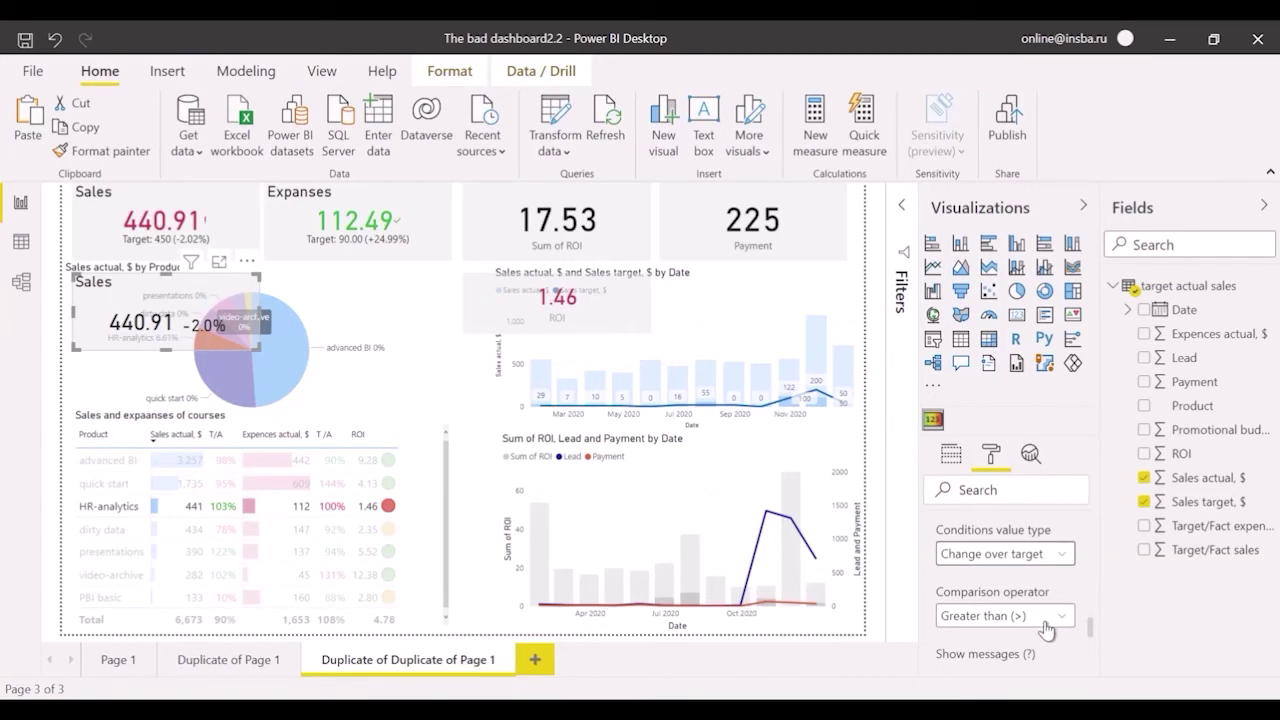
scroll(1045, 628, down, 5)
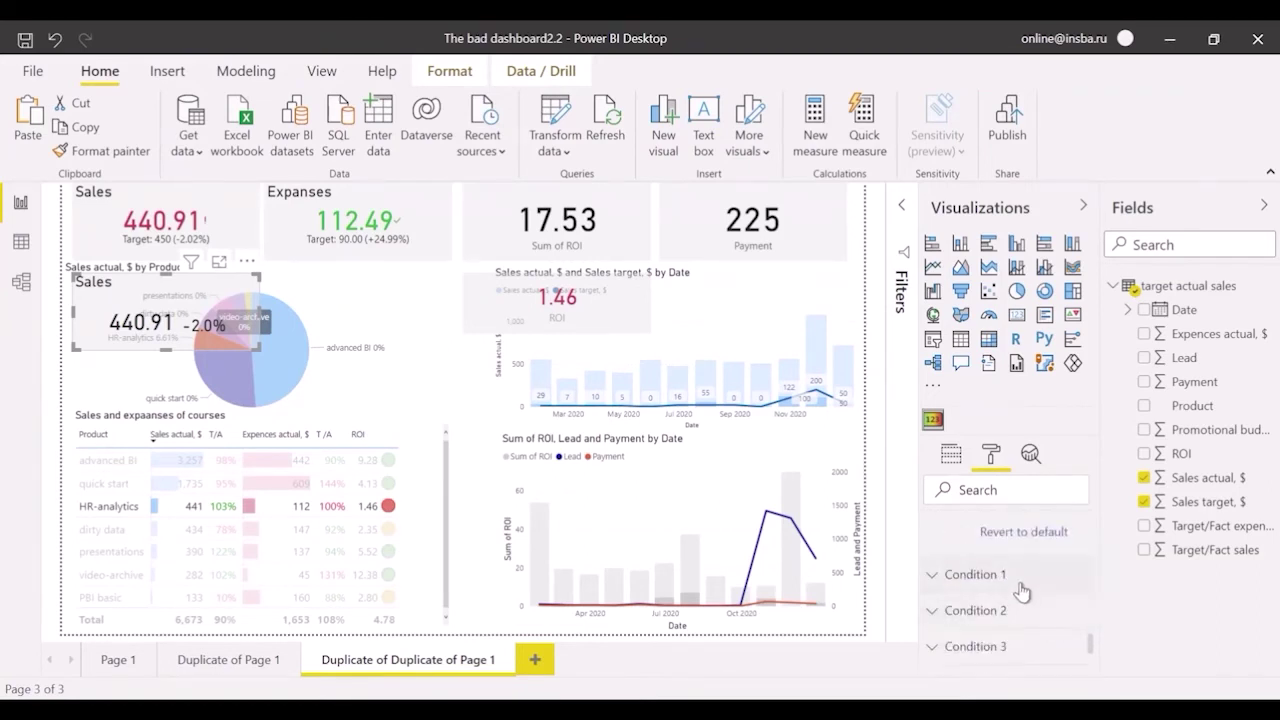
Enter Condition 1's threshold so green applies when change over target exceeds 1
click(1022, 591)
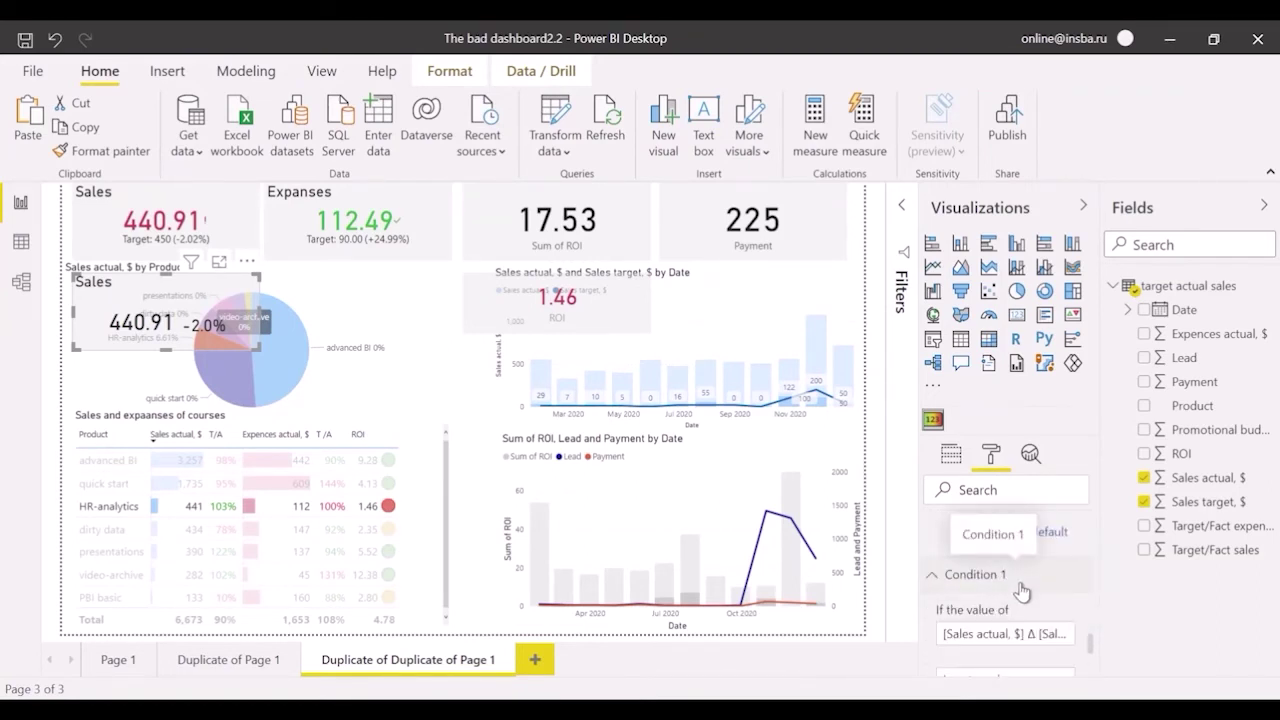
scroll(1020, 582, down, 2)
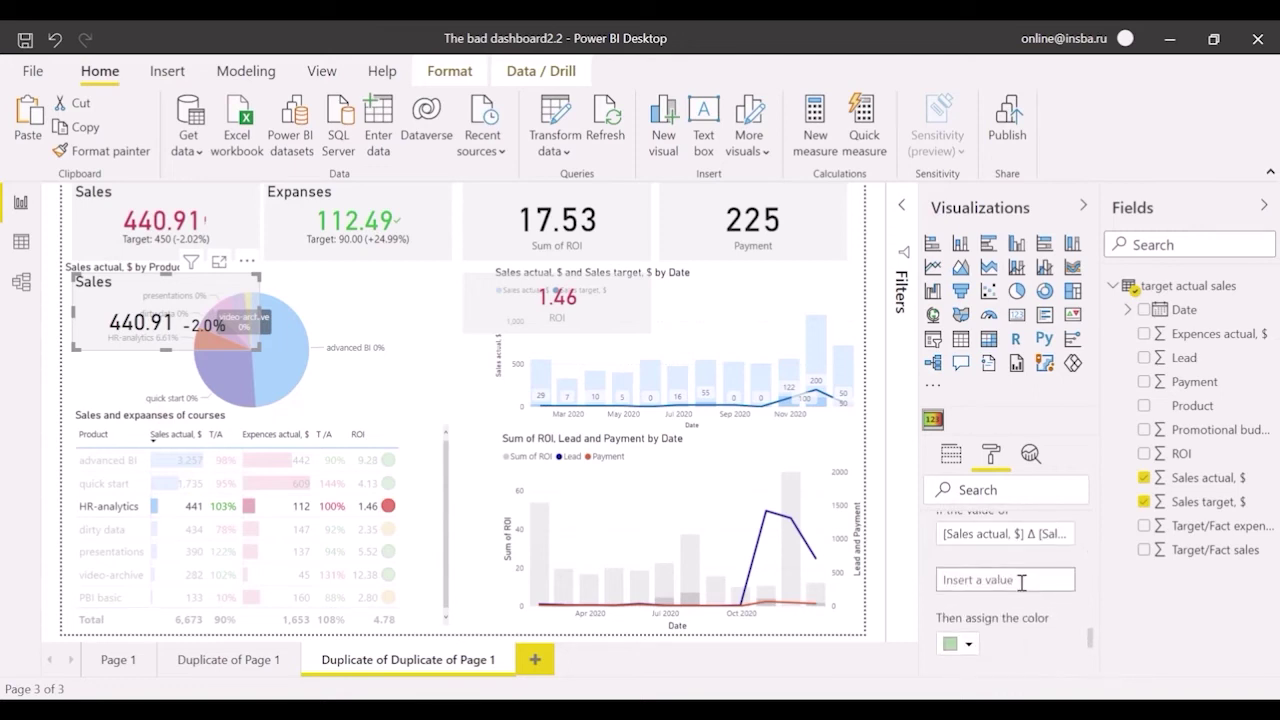
click(987, 584)
text(1)
key(BackSpace)
text(2)
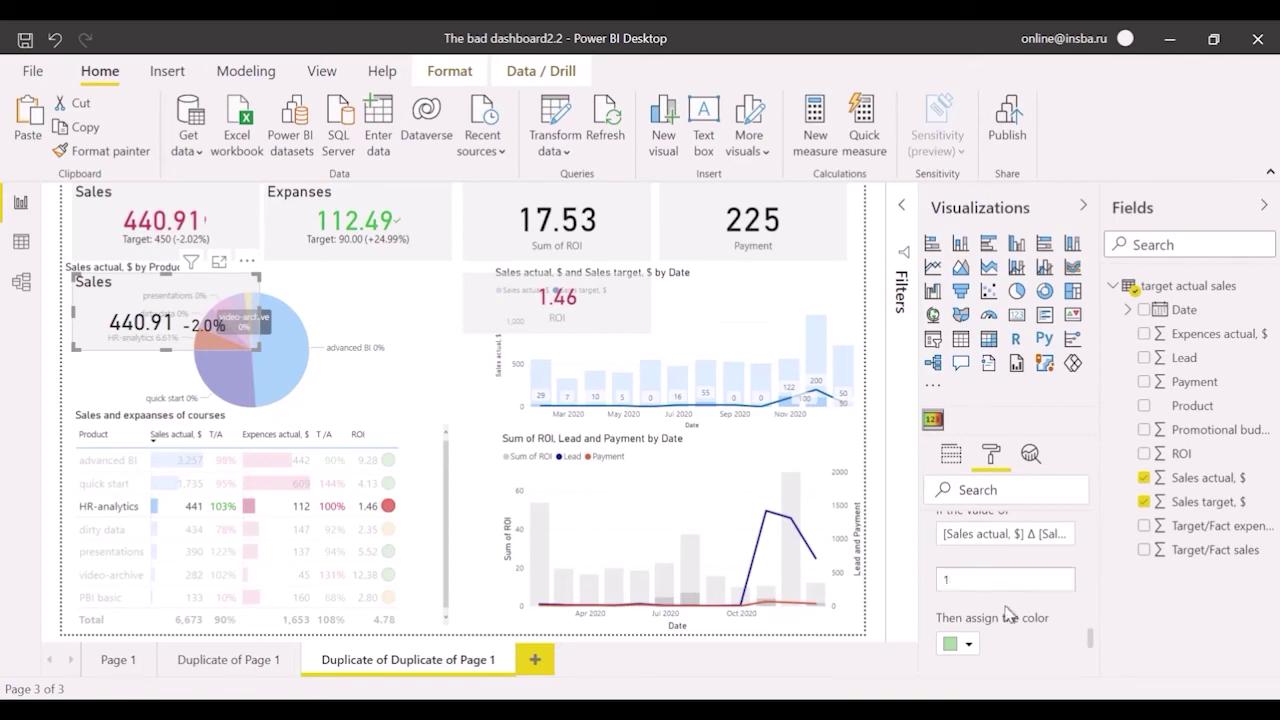
scroll(1040, 550, down, 3)
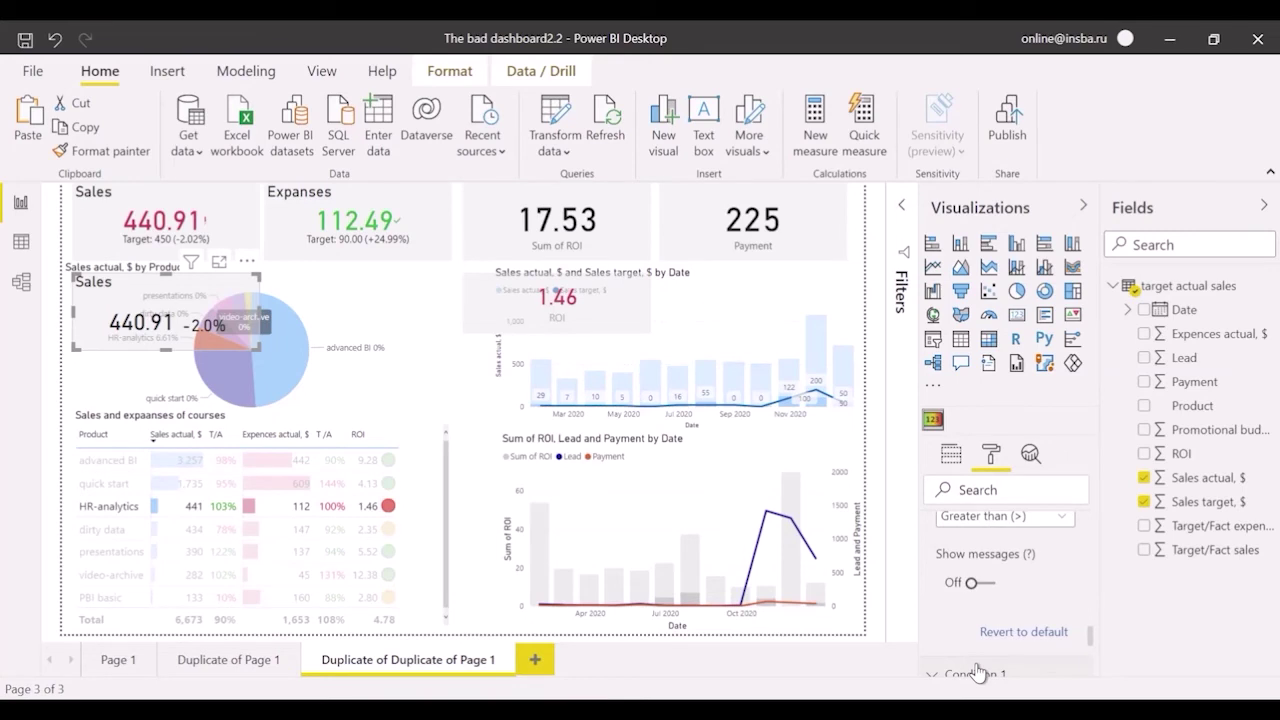
scroll(1008, 620, down, 3)
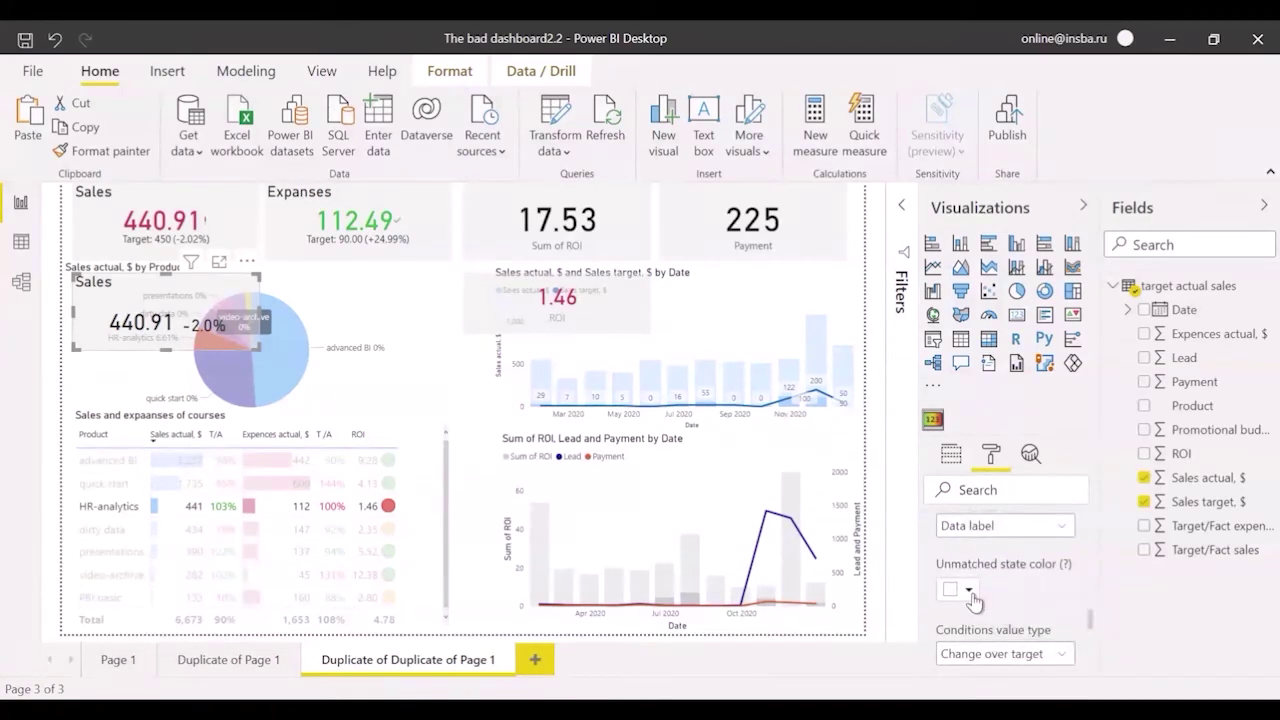
Colour unmatched states red, then cross-filter to the presentations and PBI basic courses to test
click(969, 590)
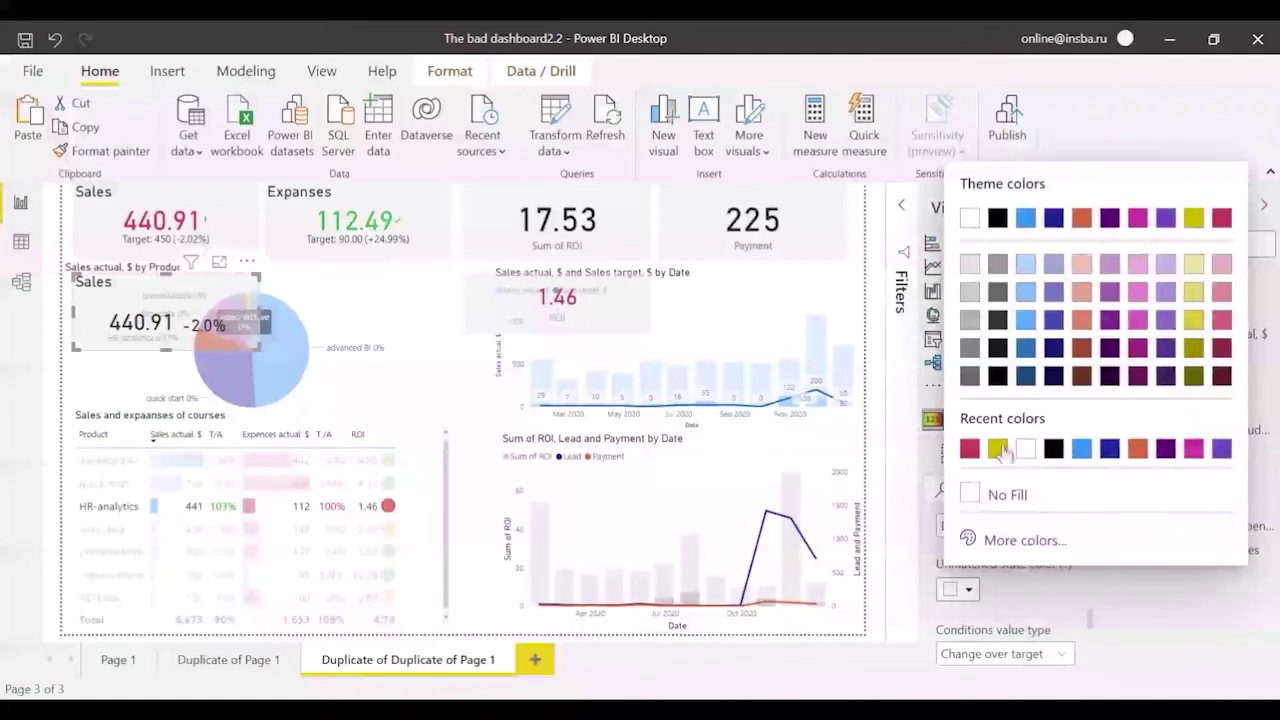
click(1222, 220)
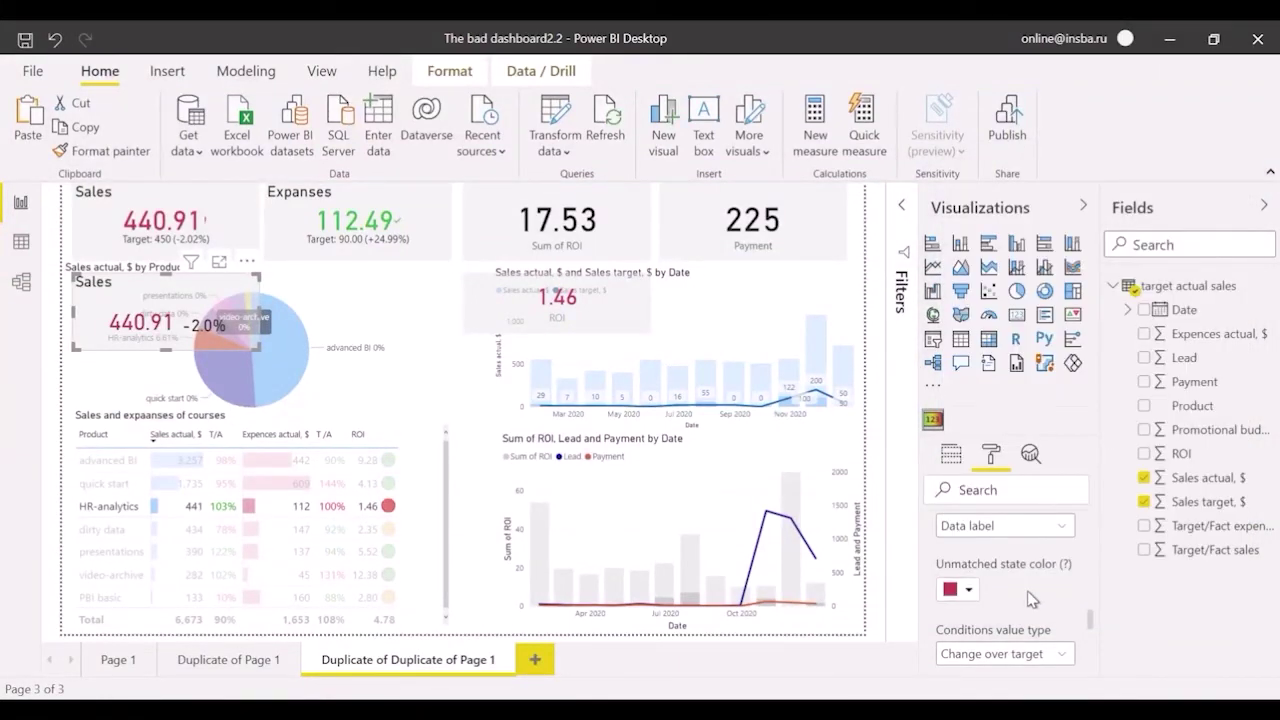
click(120, 560)
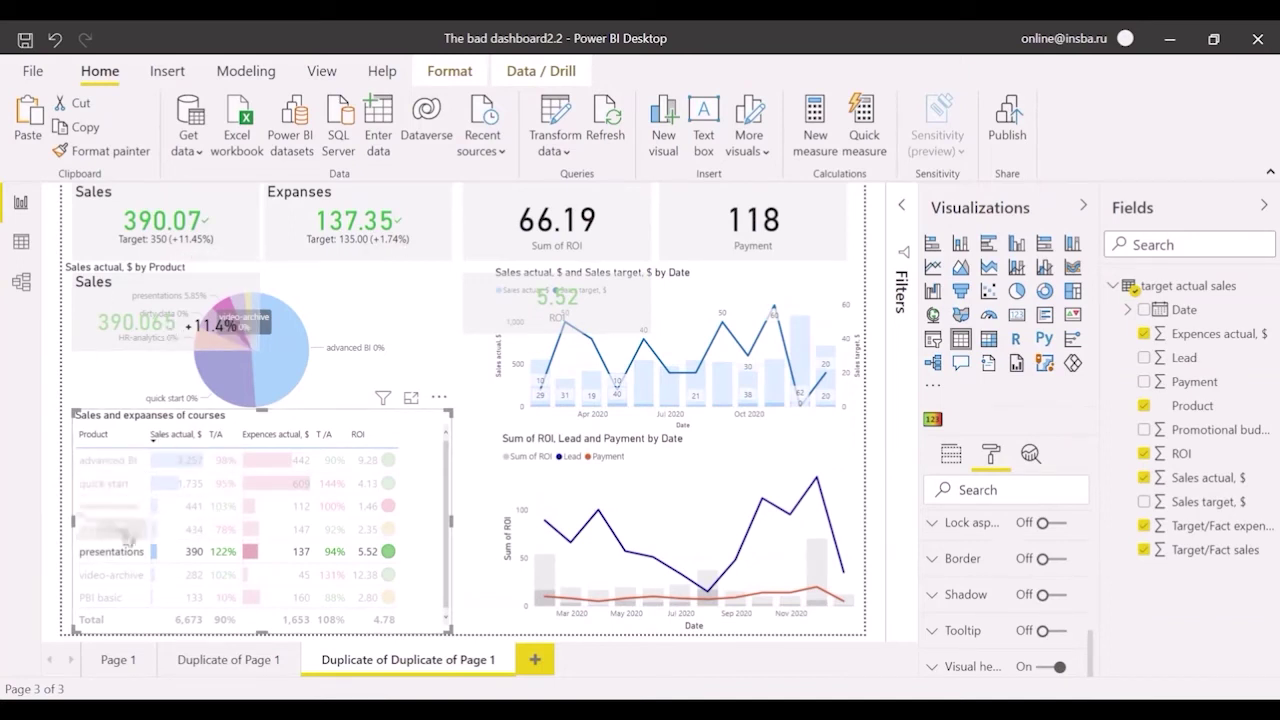
click(116, 598)
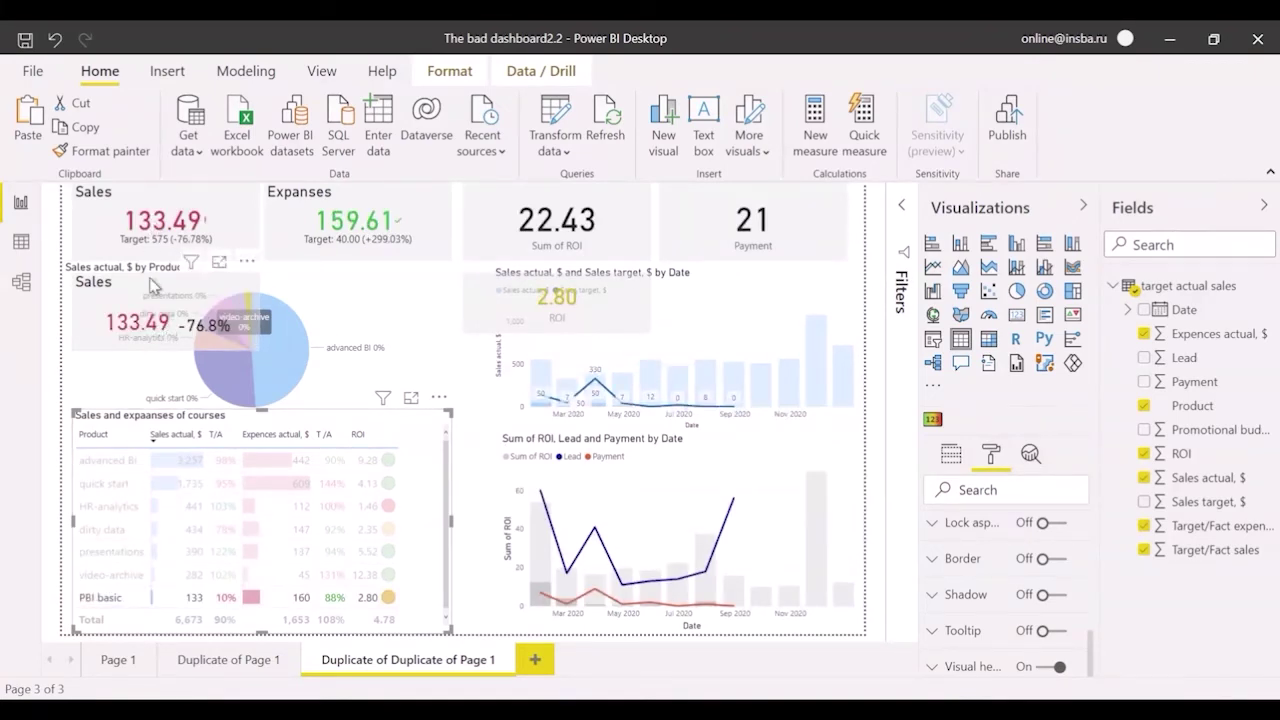
click(152, 285)
scroll(1005, 583, up, 5)
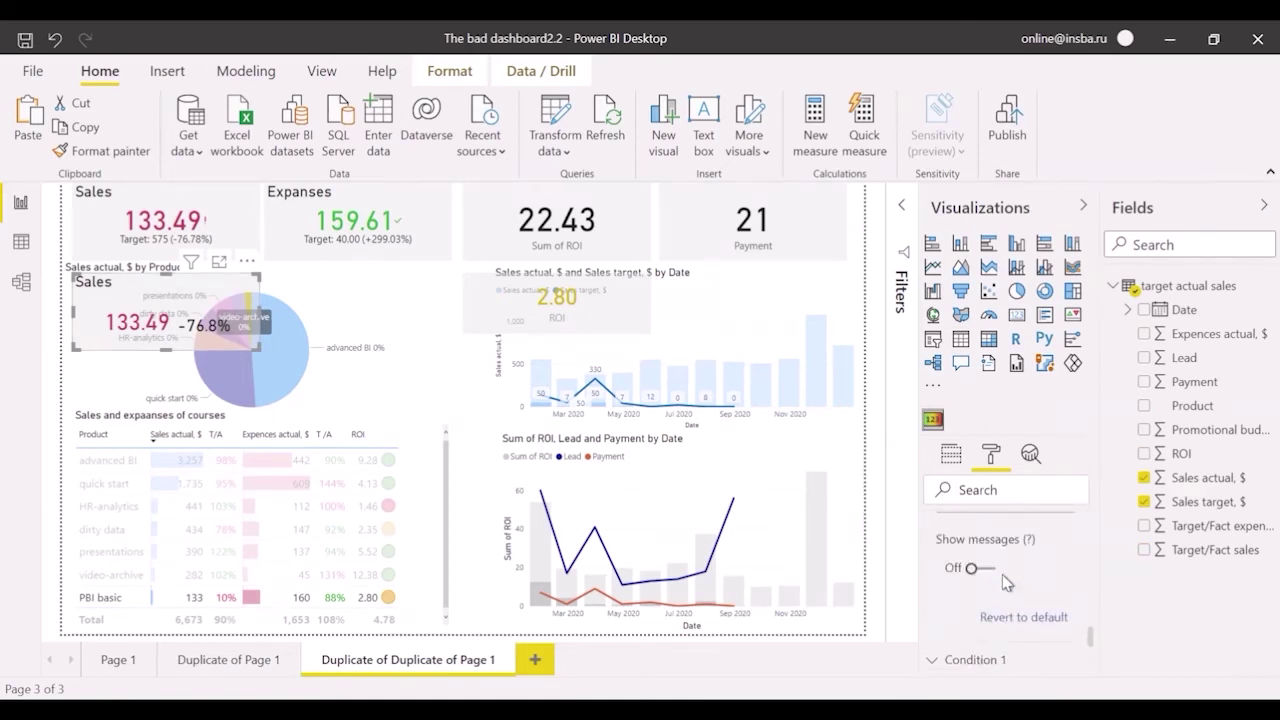
Switch the state colouring to apply to the reference label instead of the data label
scroll(1002, 574, down, 5)
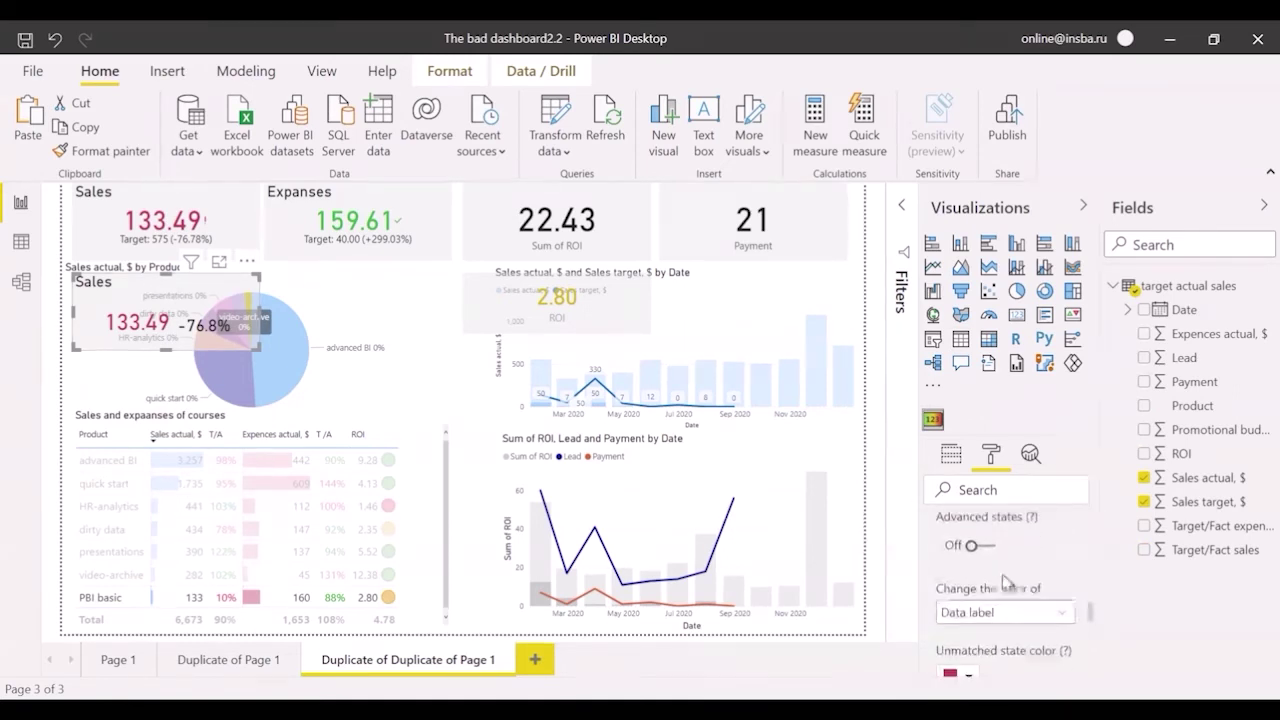
click(1008, 620)
click(1010, 502)
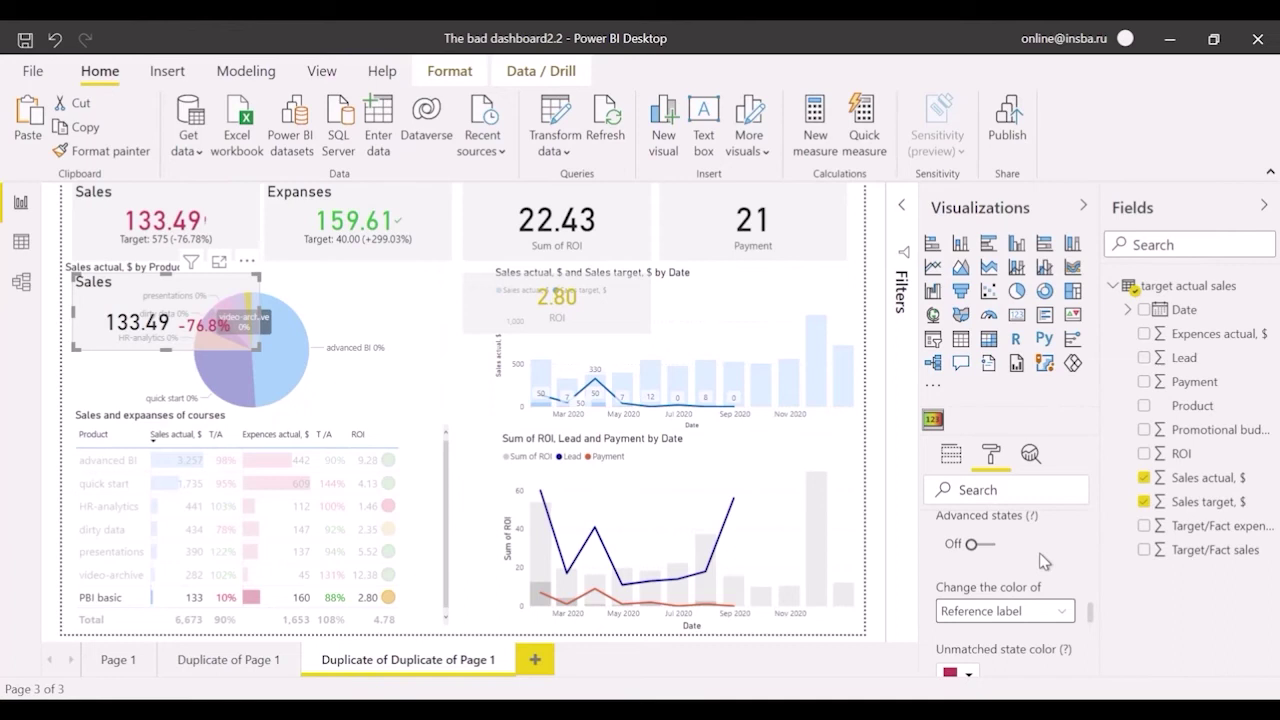
Set the data label's display unit to None with 0 decimal places, then resize the card
scroll(1026, 556, down, 2)
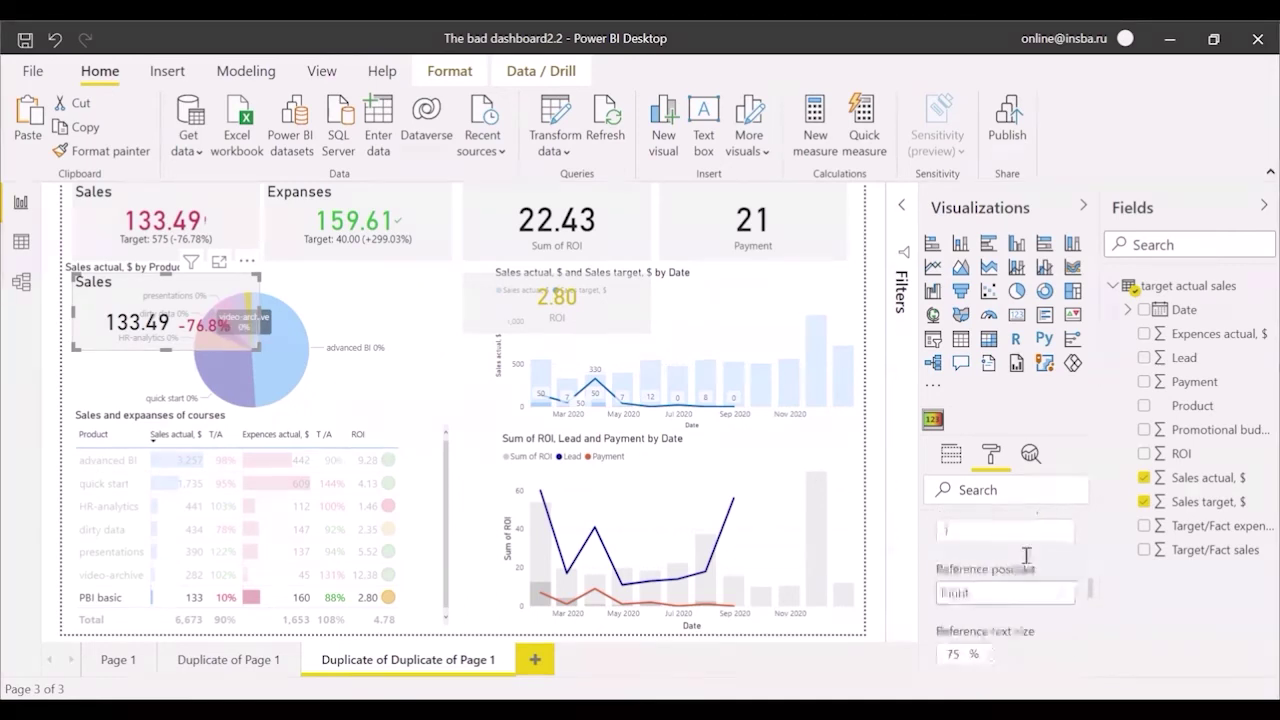
scroll(1026, 556, down, 6)
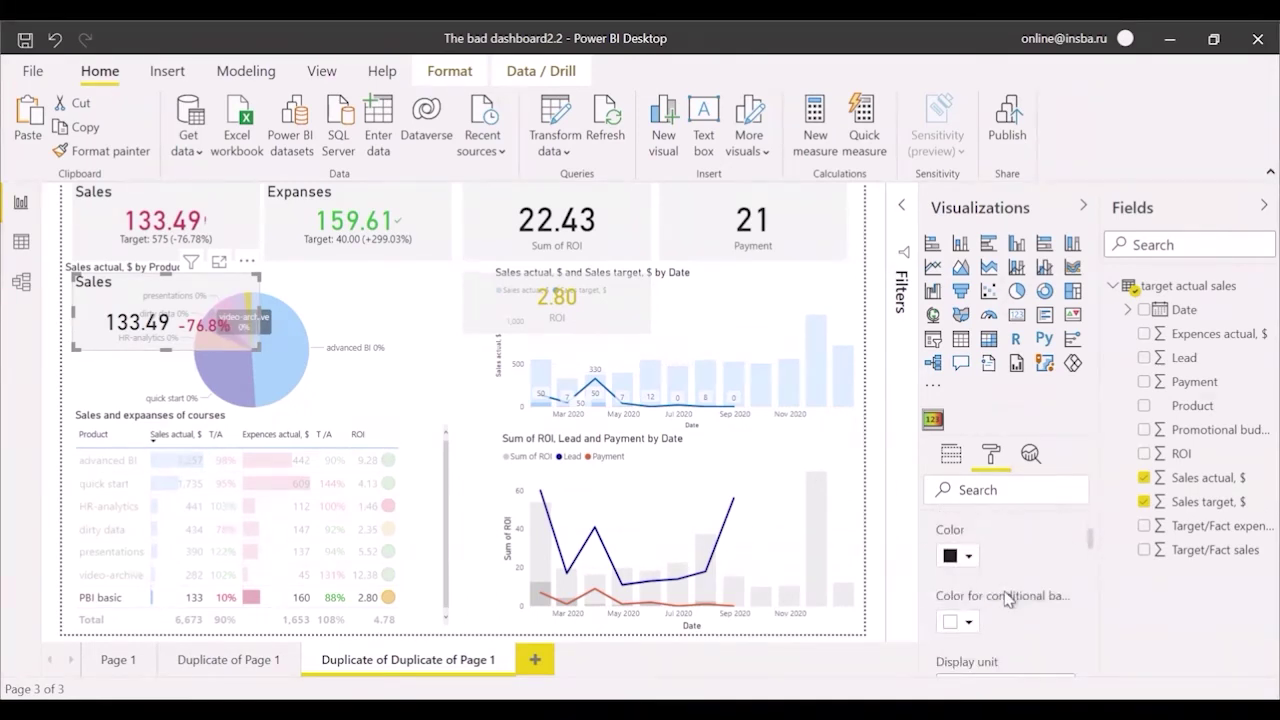
scroll(1010, 605, down, 1)
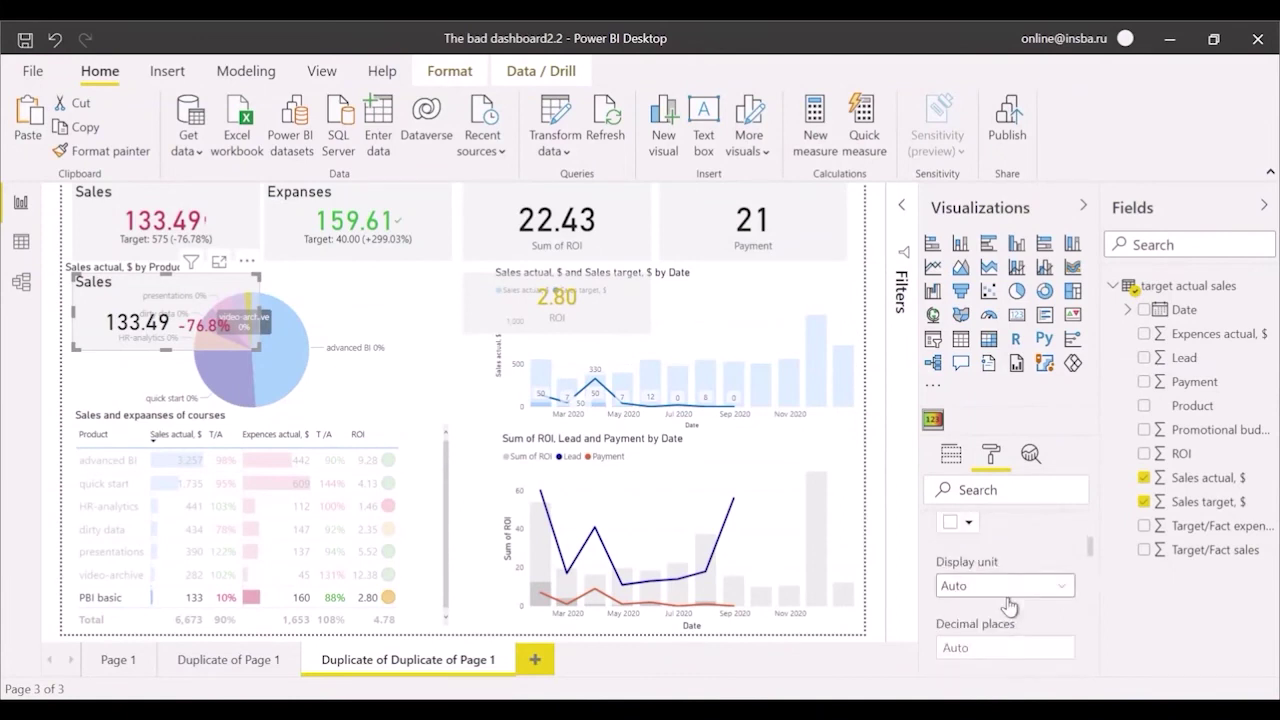
scroll(1010, 605, down, 1)
scroll(1010, 600, up, 1)
click(1008, 588)
click(956, 474)
click(1002, 640)
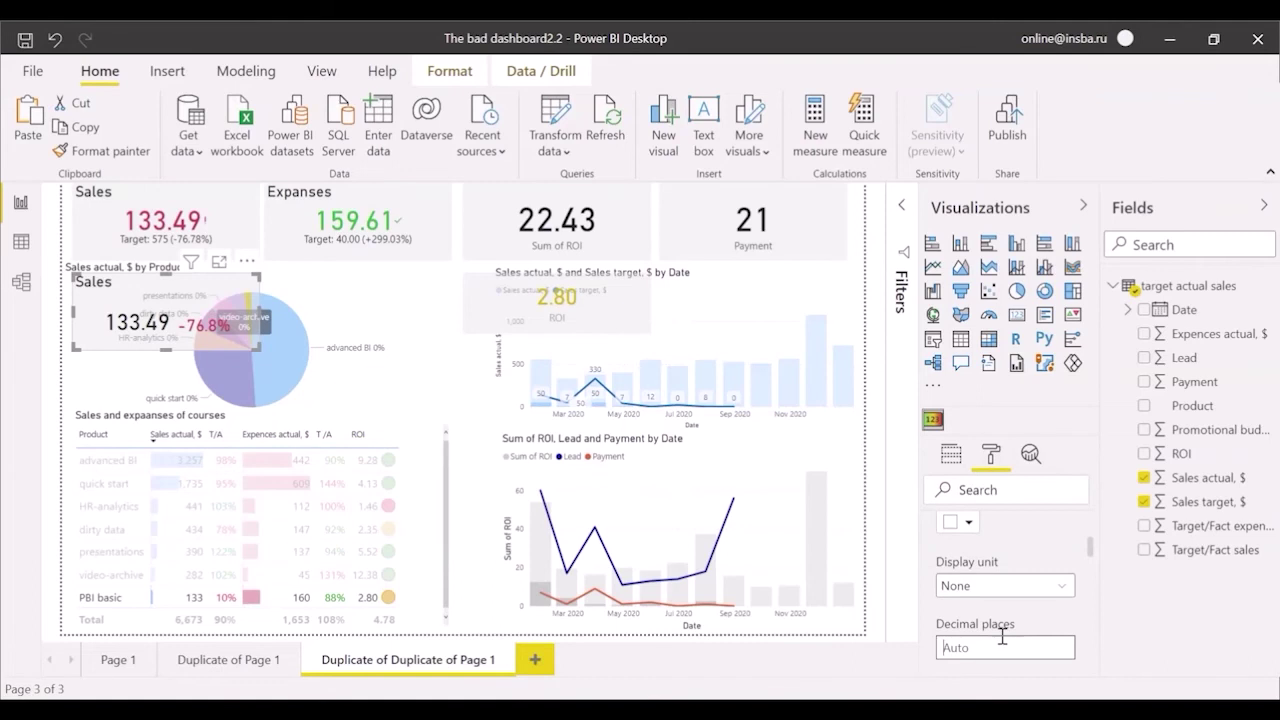
text(0)
click(1034, 622)
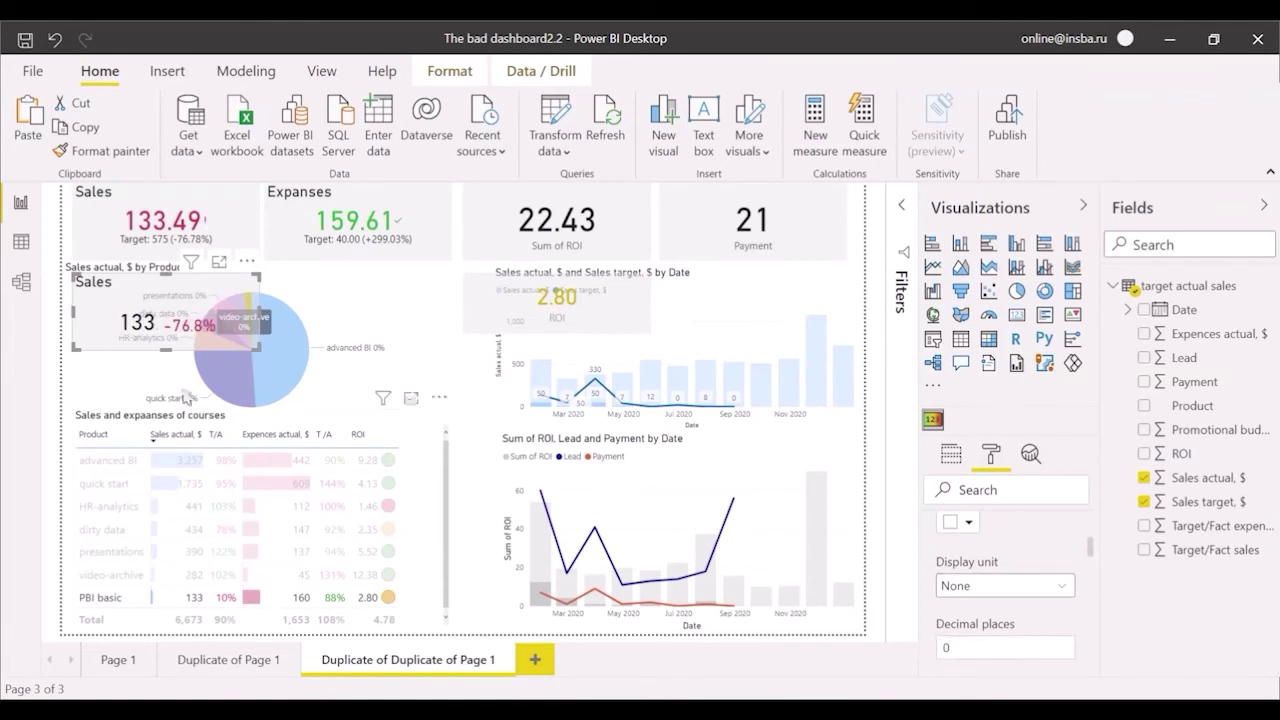
drag(258, 350, 259, 341)
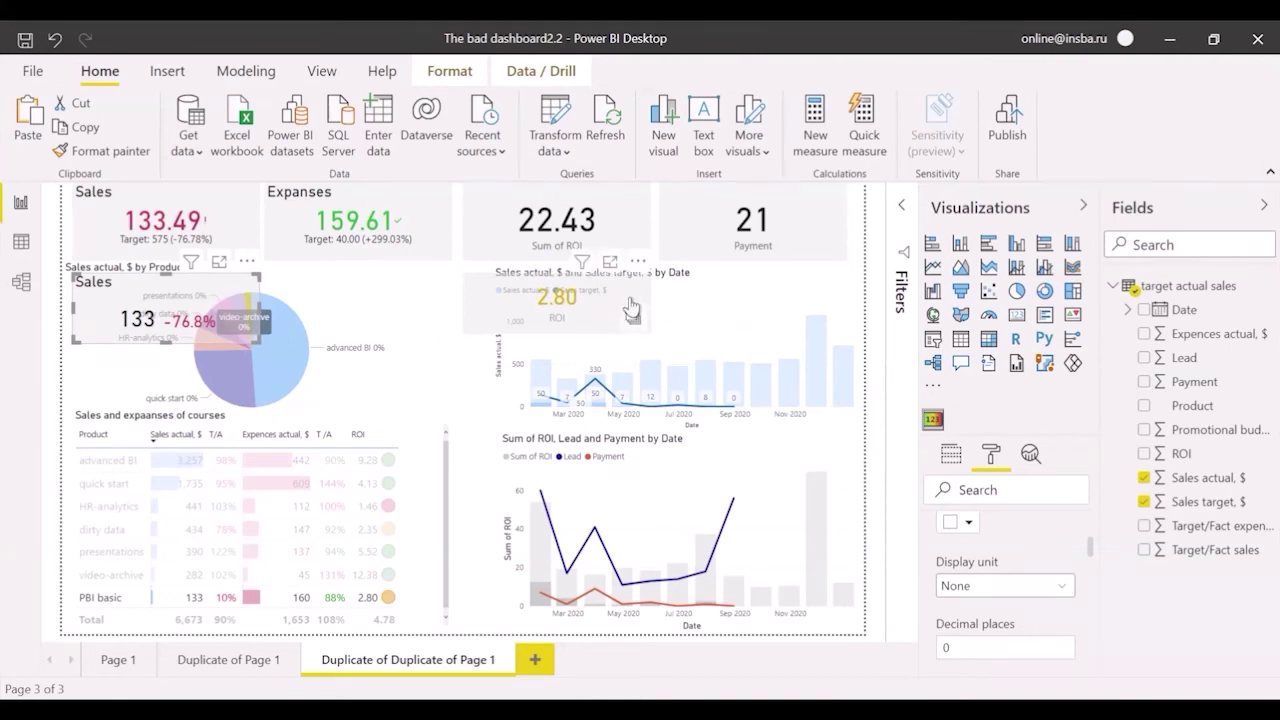
Move the ROI card into the top row beside Payment and nudge the courses table copy right
click(620, 222)
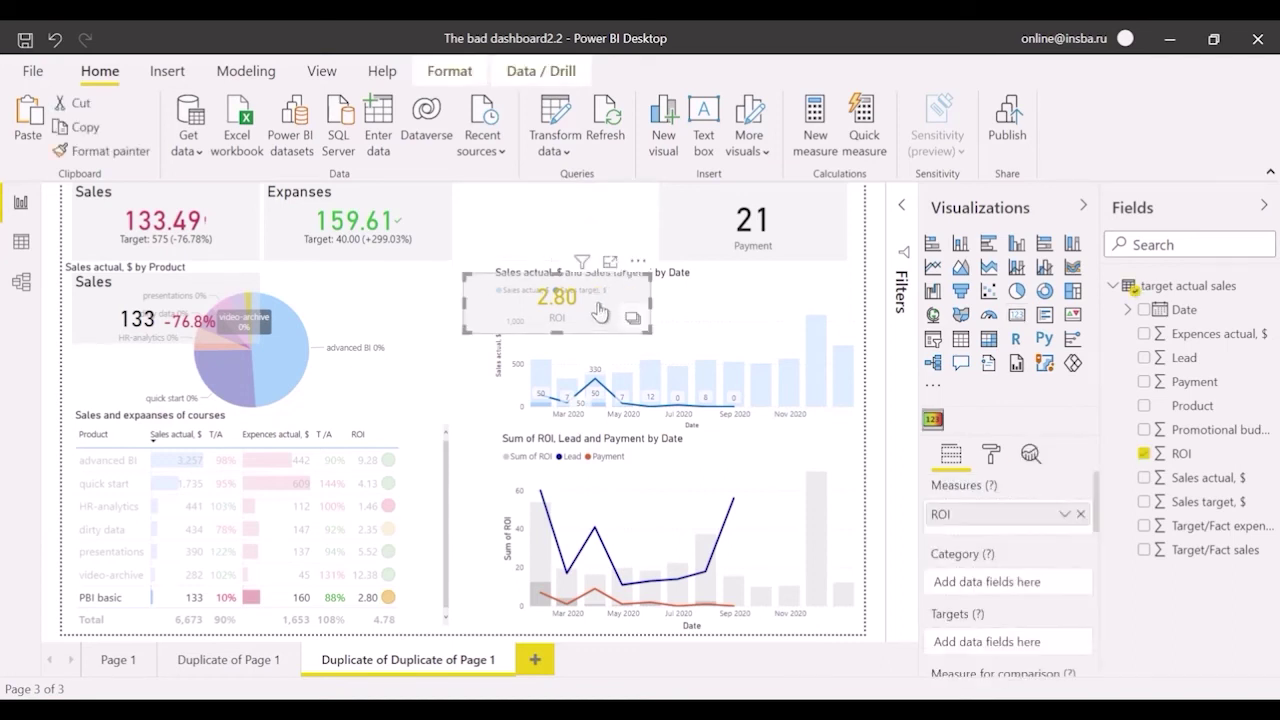
drag(607, 247, 602, 195)
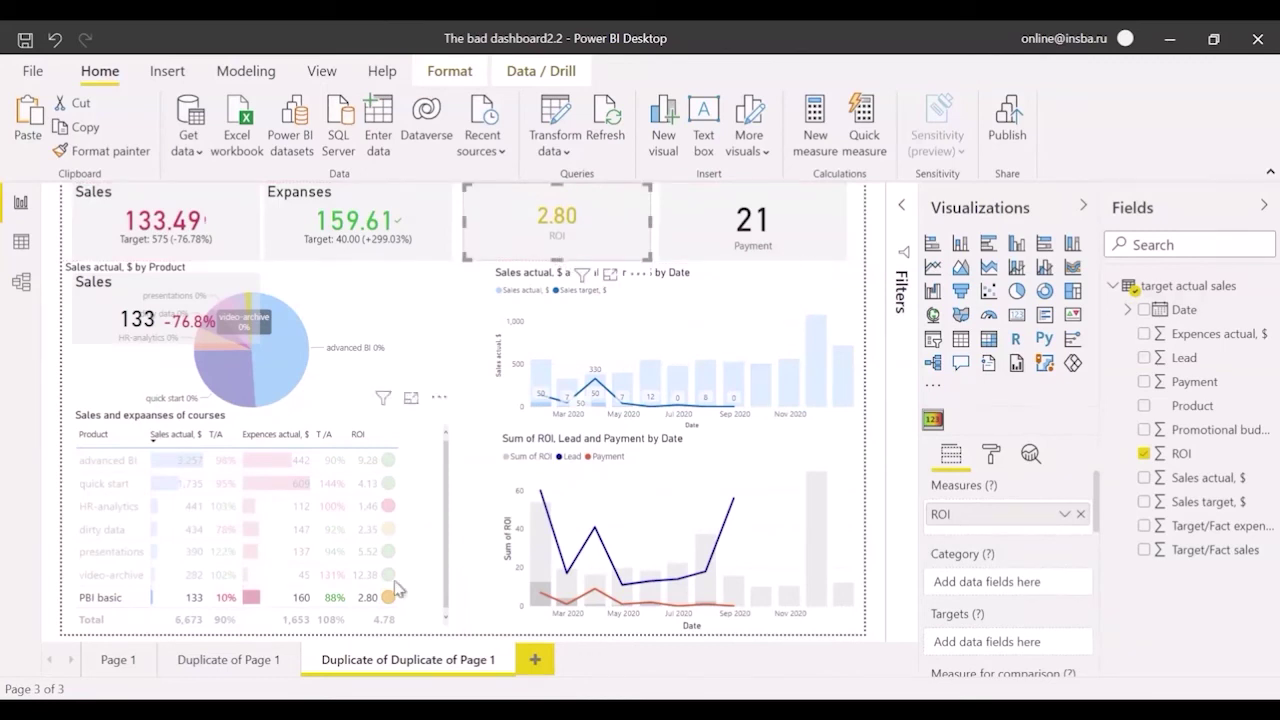
click(427, 532)
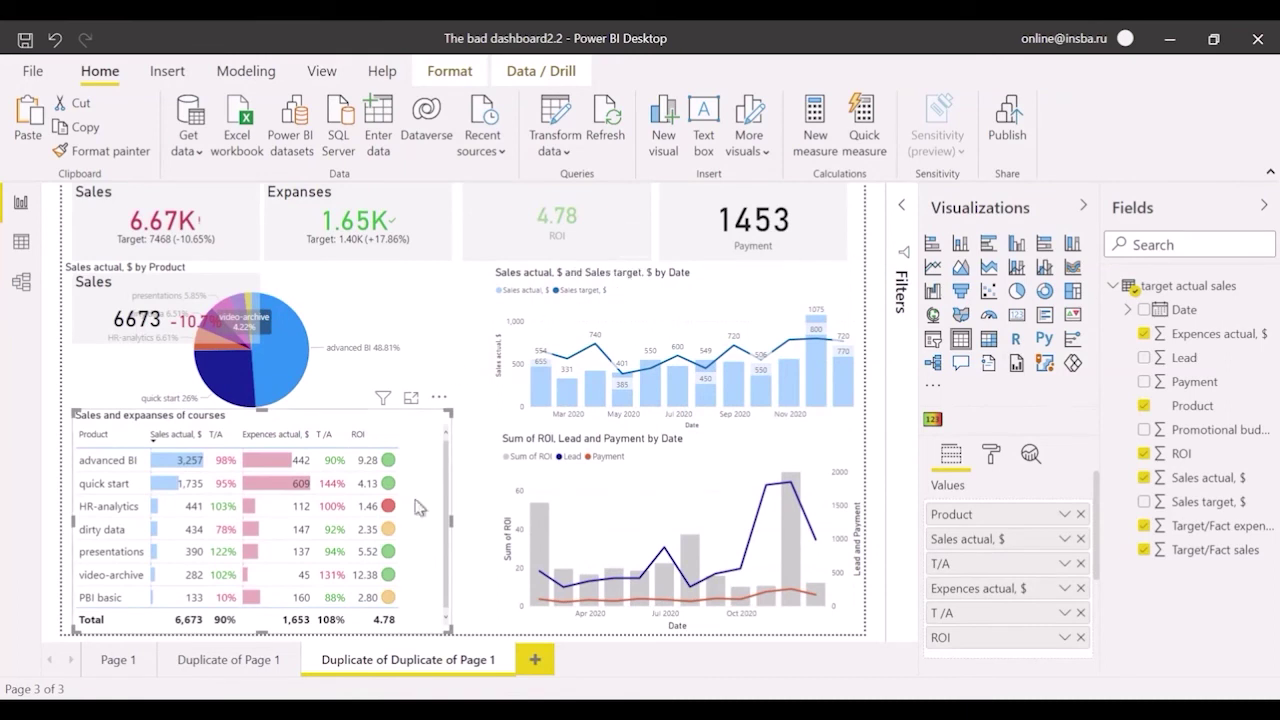
drag(449, 484, 455, 484)
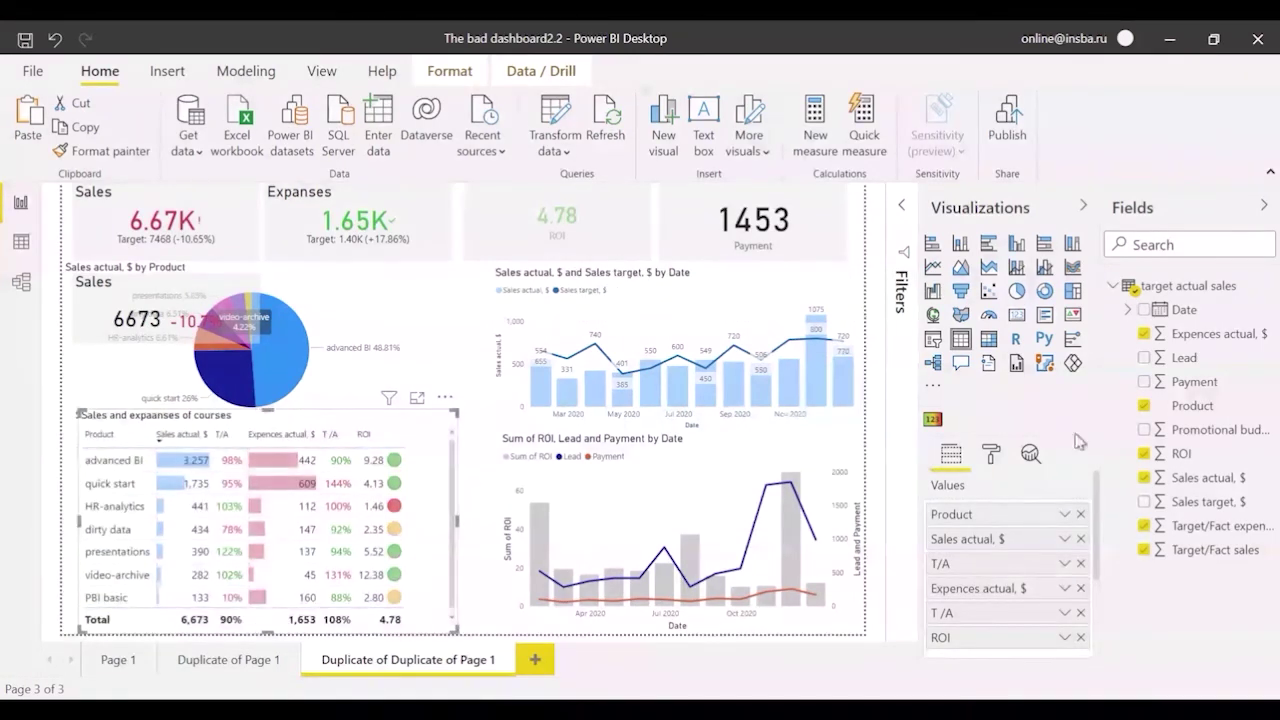
Remove every column except ROI from the table copy and shrink it to a small box
click(1080, 514)
click(1080, 514)
click(1080, 514)
click(1080, 514)
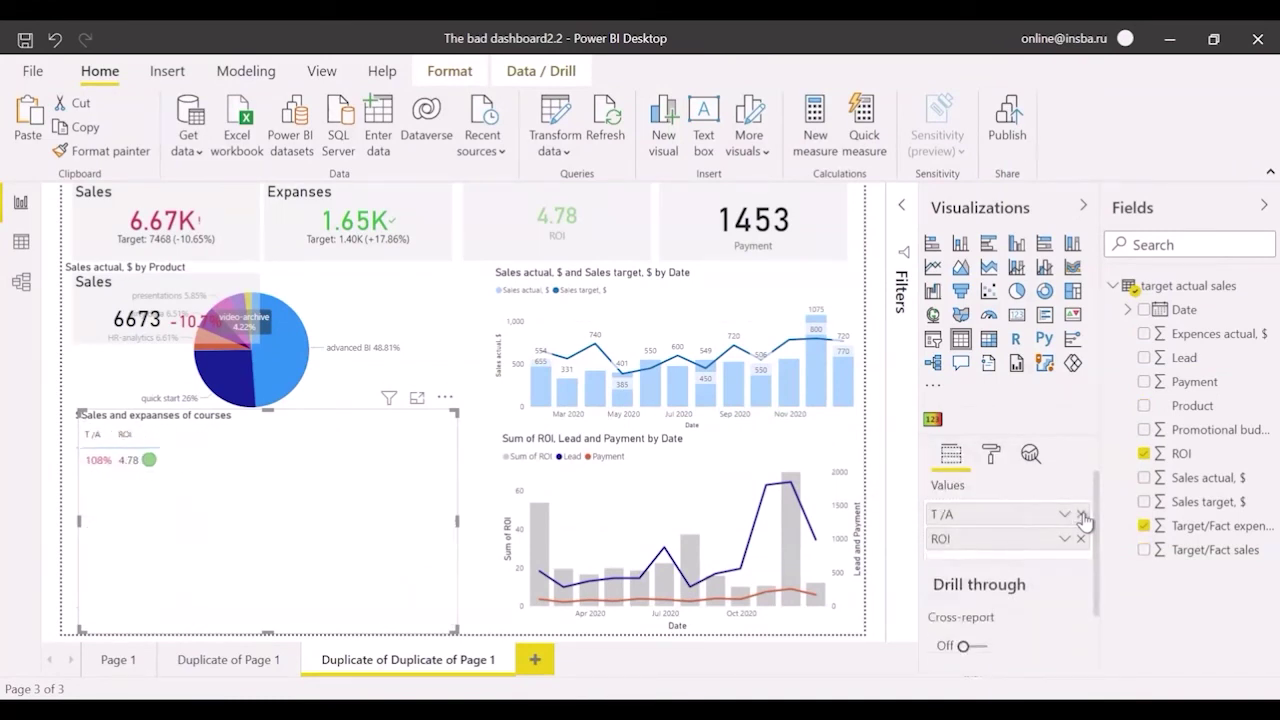
click(1080, 514)
drag(455, 632, 212, 488)
click(991, 455)
scroll(1012, 530, down, 5)
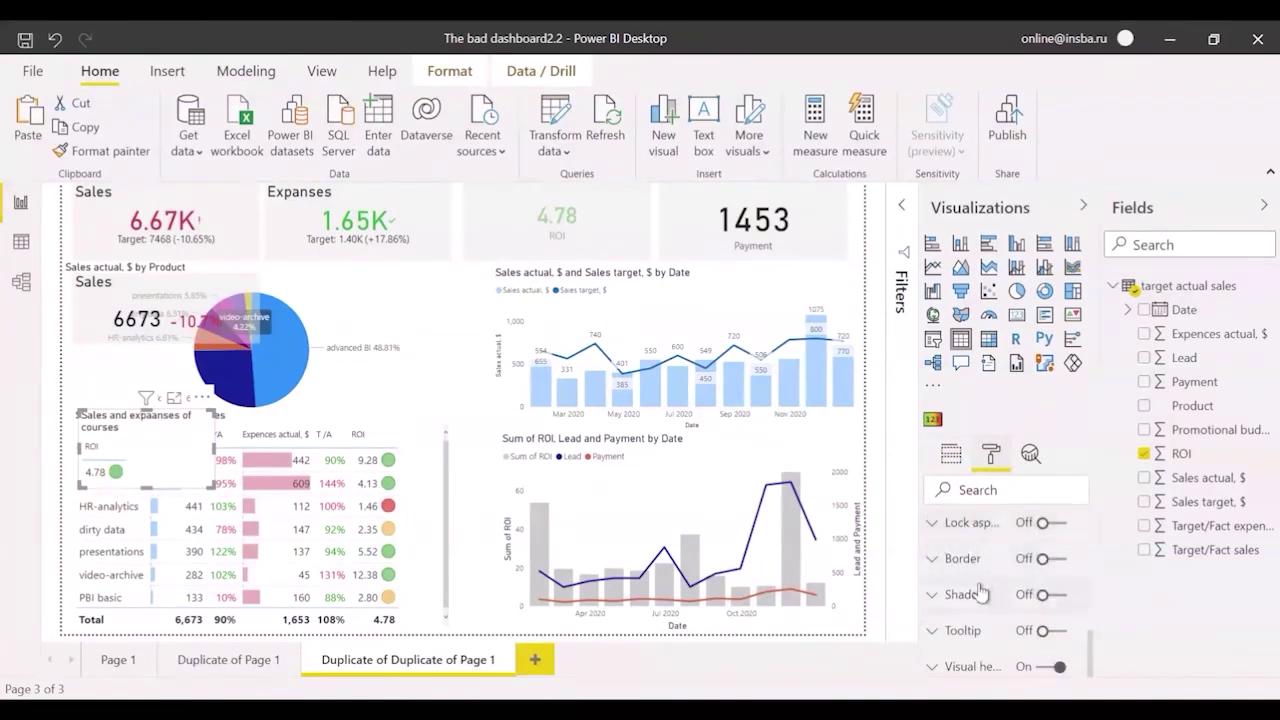
Turn off the ROI table's title, make its column header text white and remove the header outline
scroll(981, 594, up, 2)
click(1052, 553)
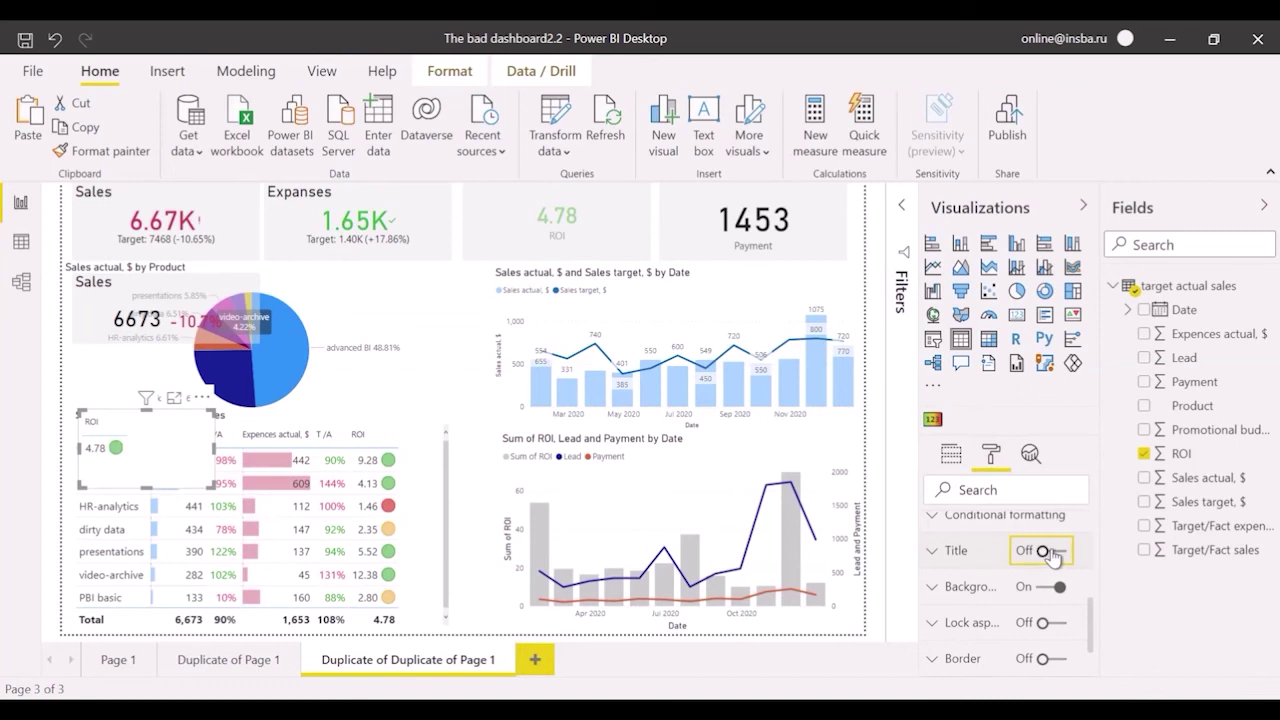
scroll(1020, 595, up, 3)
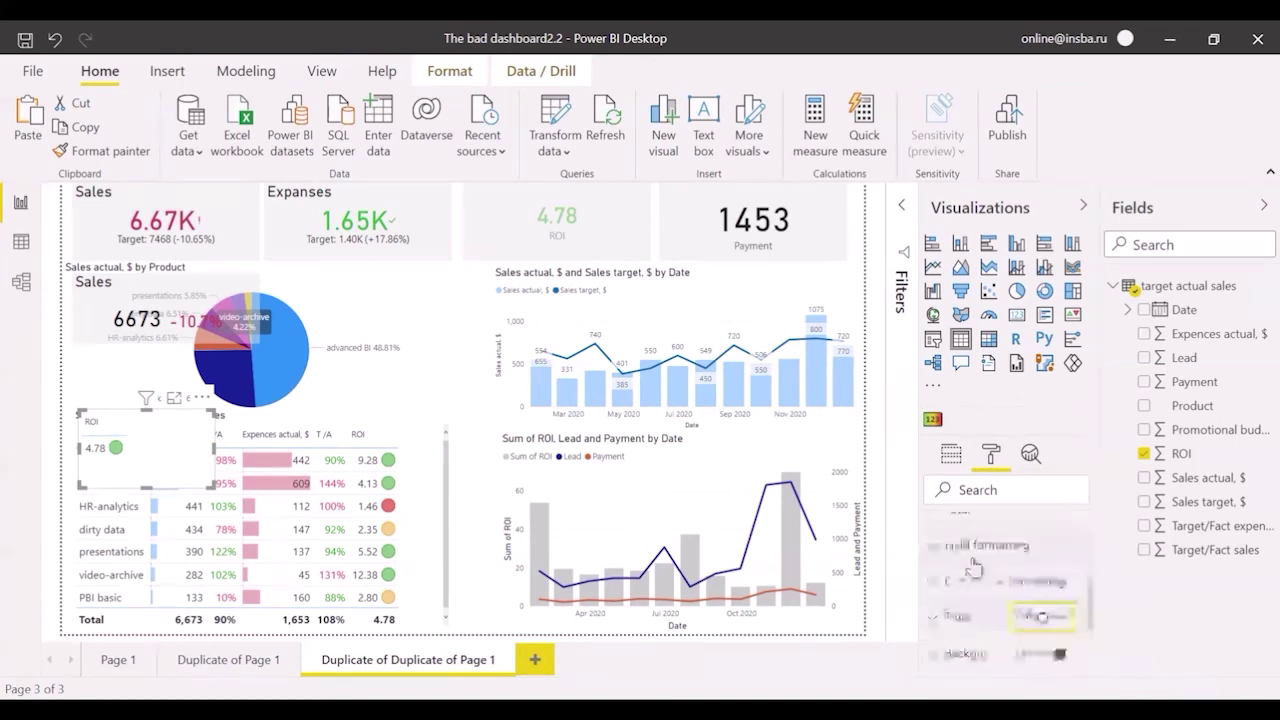
click(990, 637)
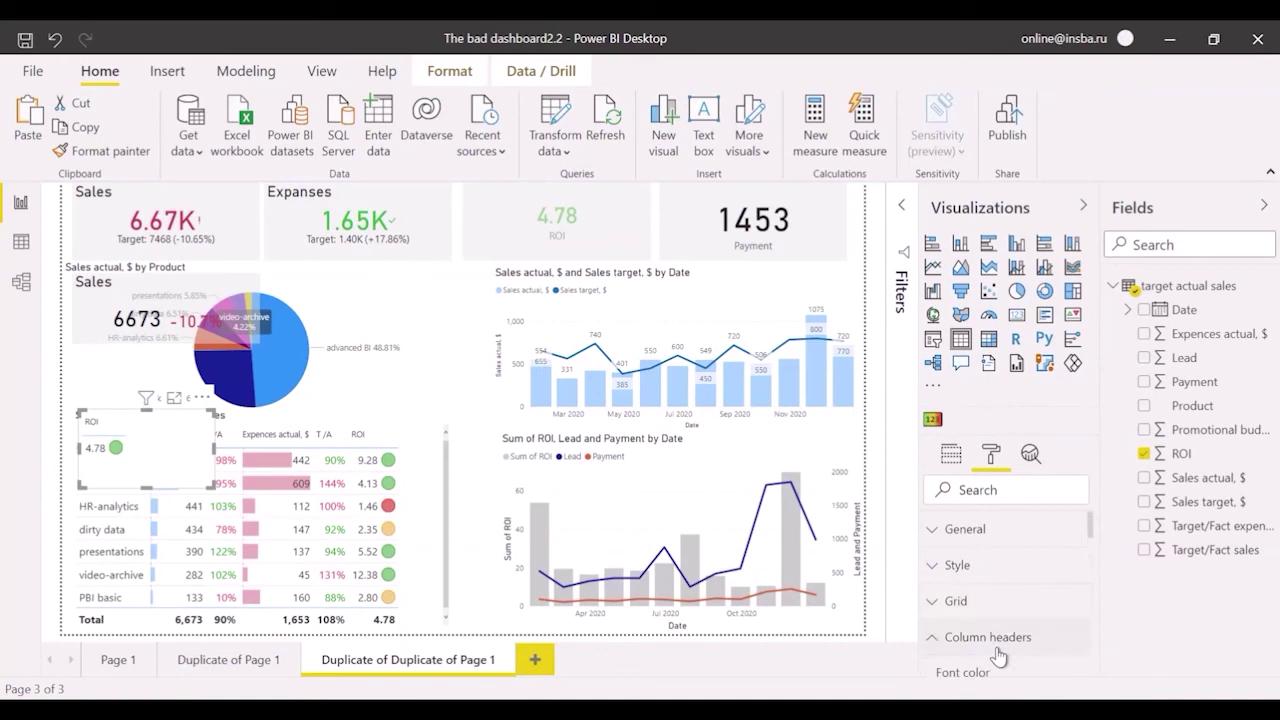
click(966, 598)
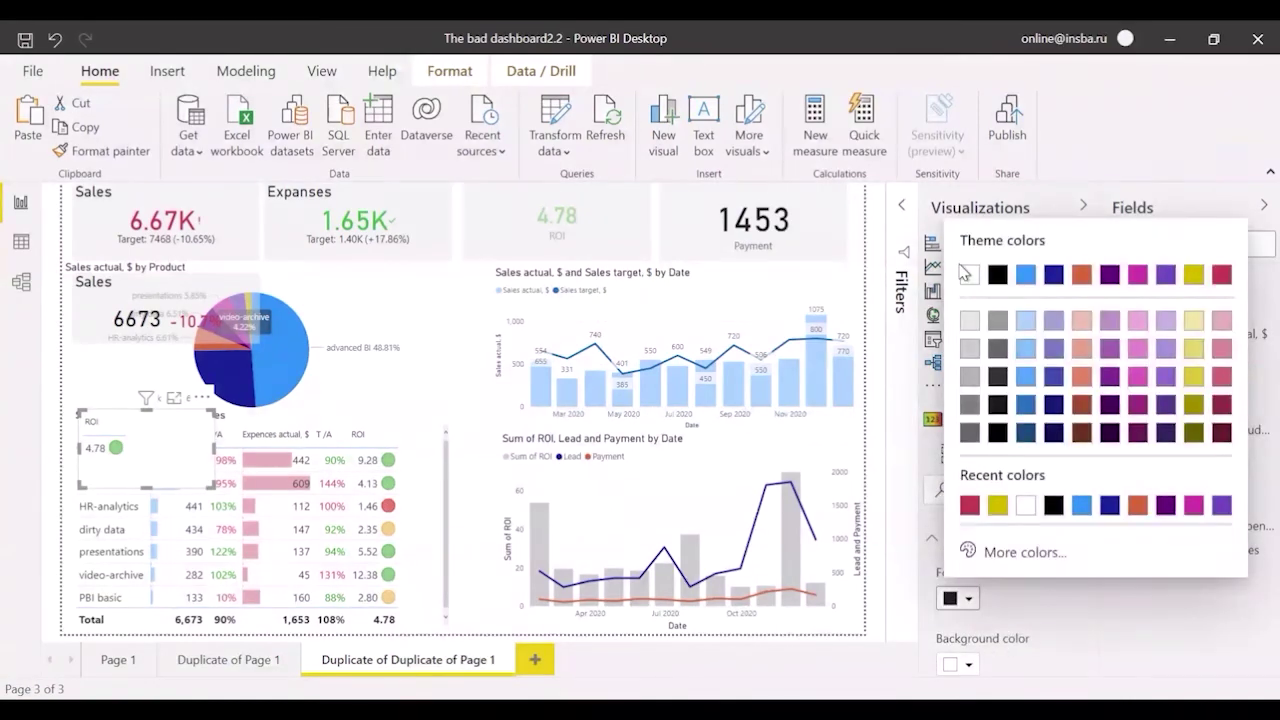
click(969, 274)
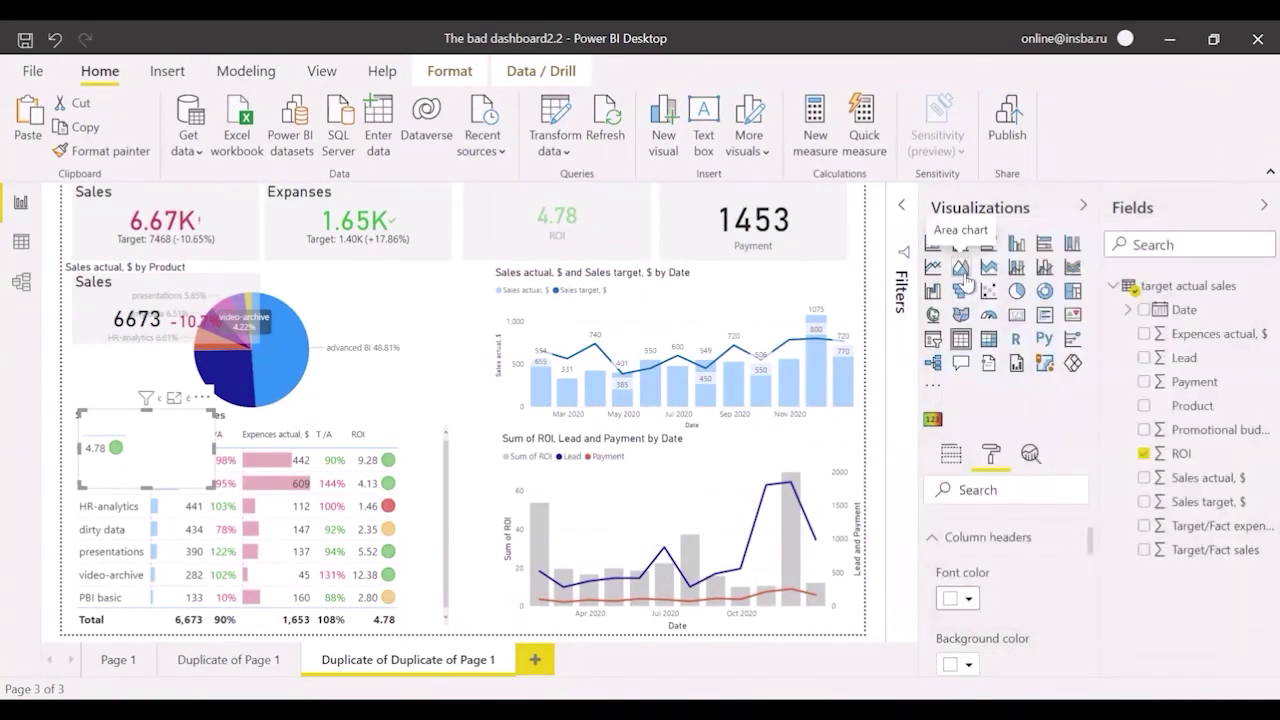
scroll(1000, 600, down, 2)
click(1005, 628)
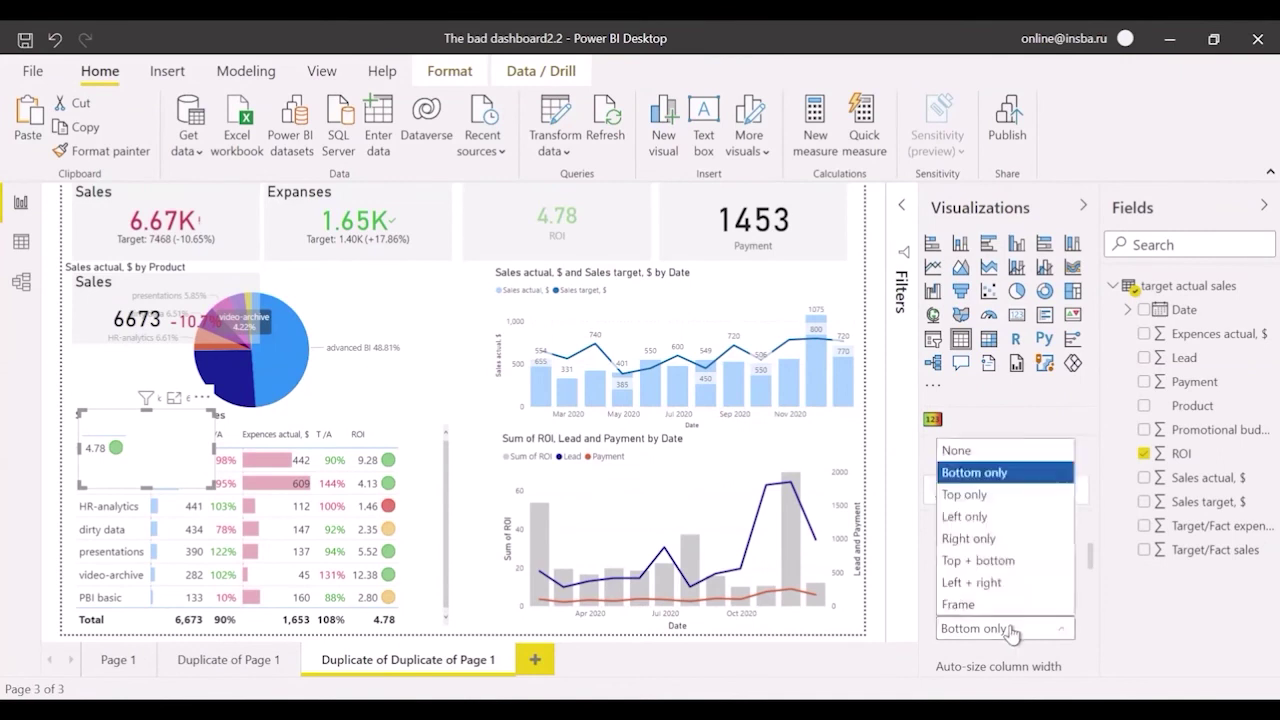
click(970, 457)
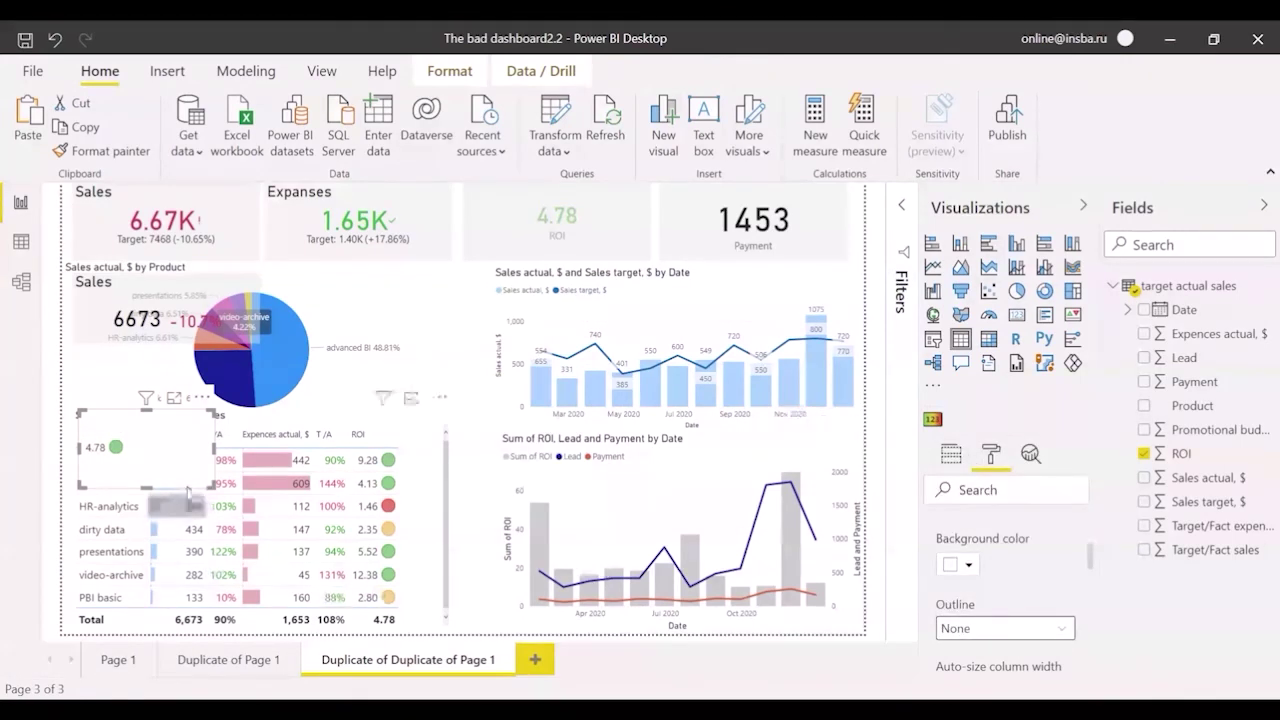
Shrink the small ROI table and place it on top of the ROI card
drag(210, 487, 478, 305)
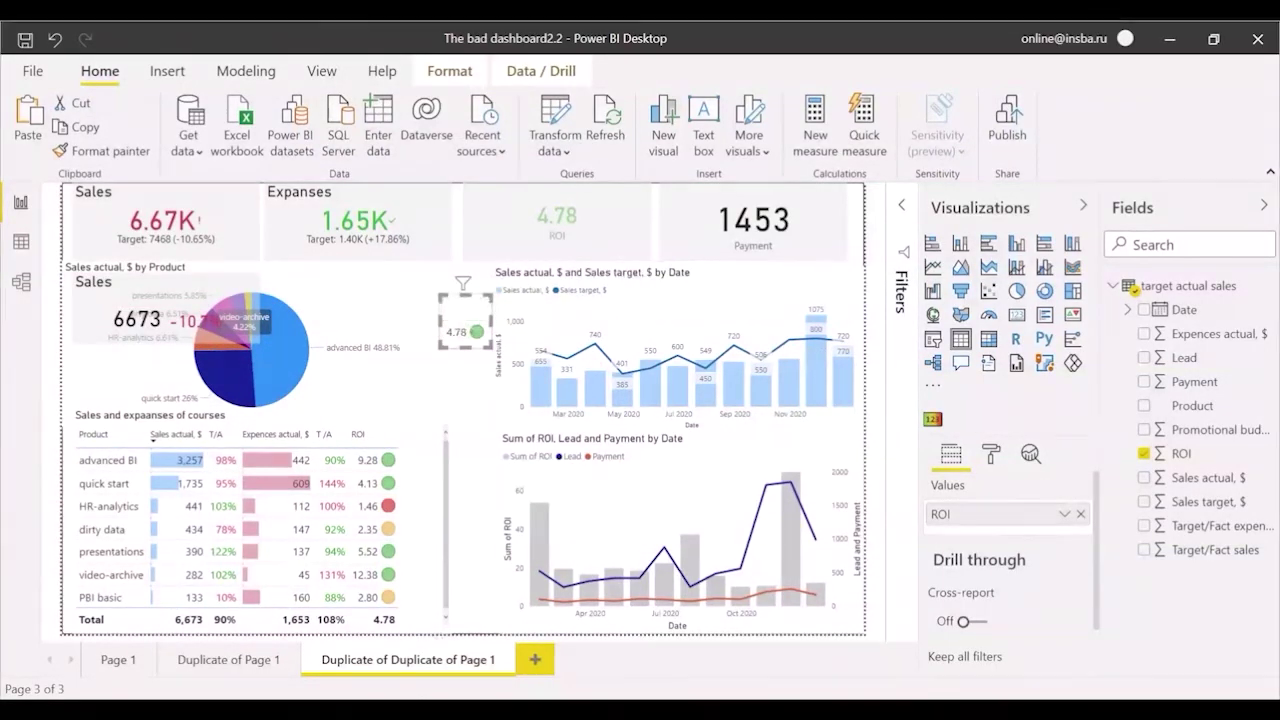
key(ctrl+z)
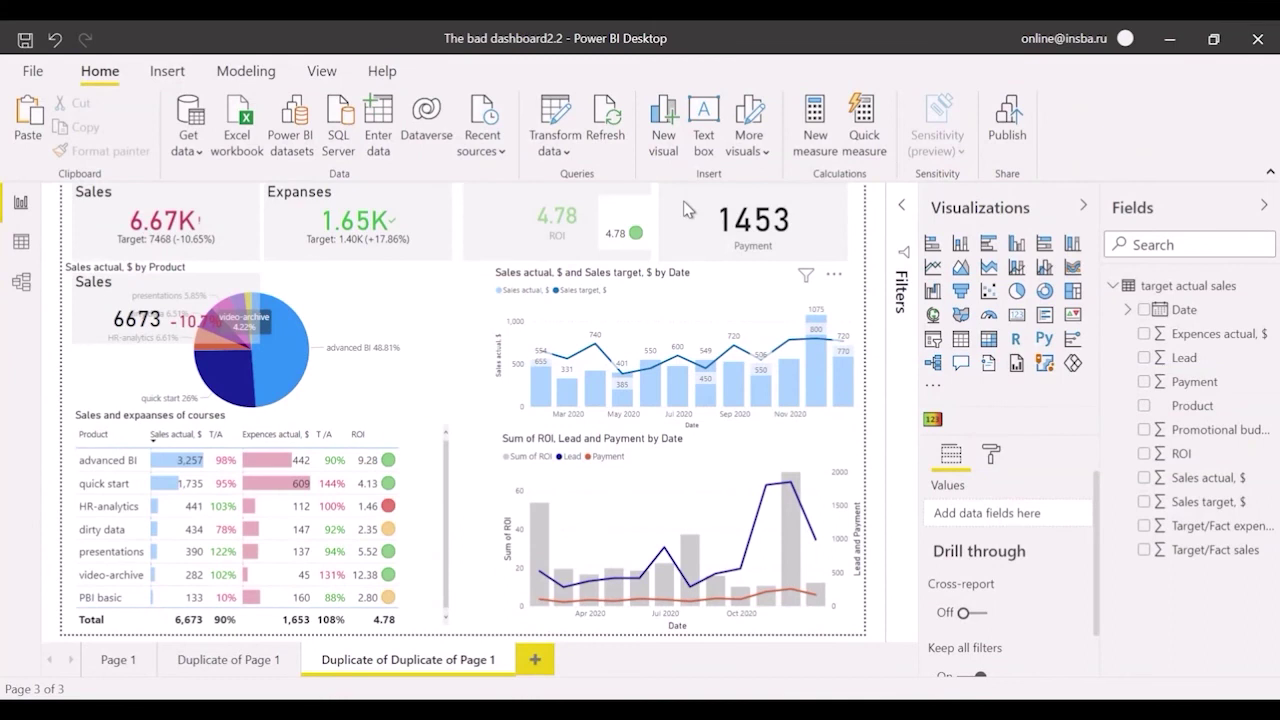
click(622, 232)
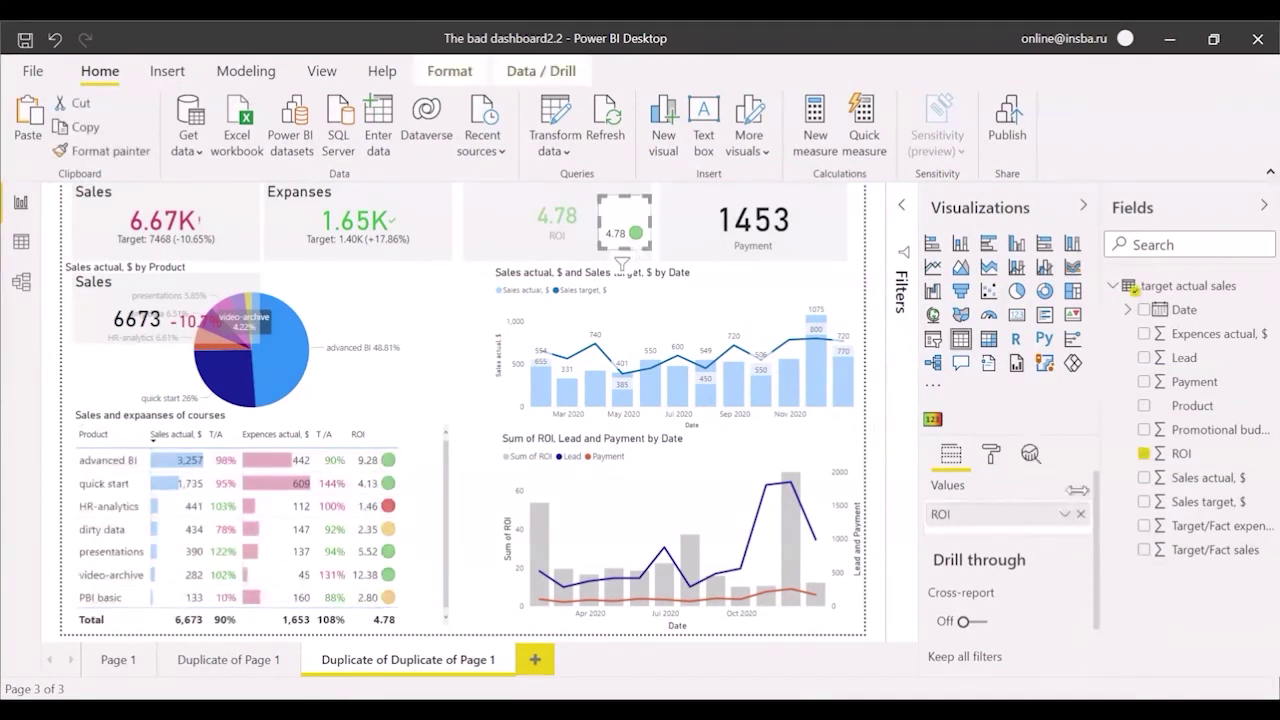
Give the table's ROI field a light grey background in Field formatting
click(993, 458)
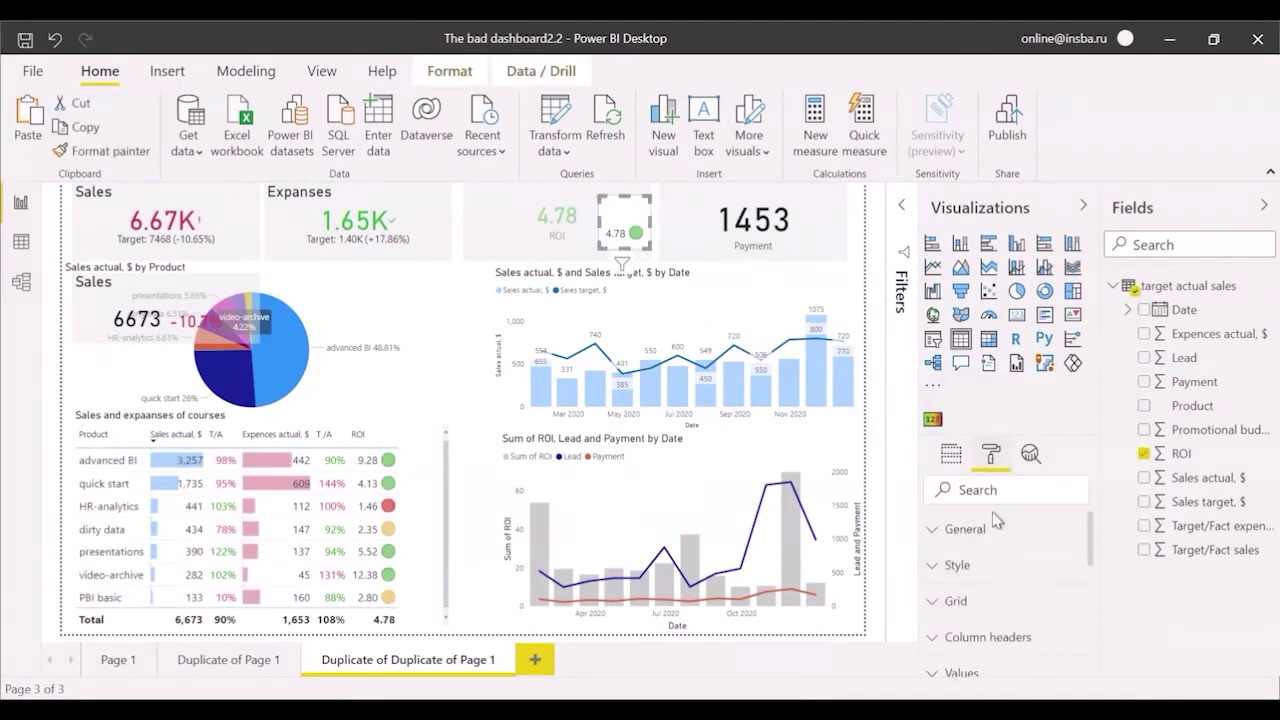
scroll(995, 578, down, 1)
click(990, 645)
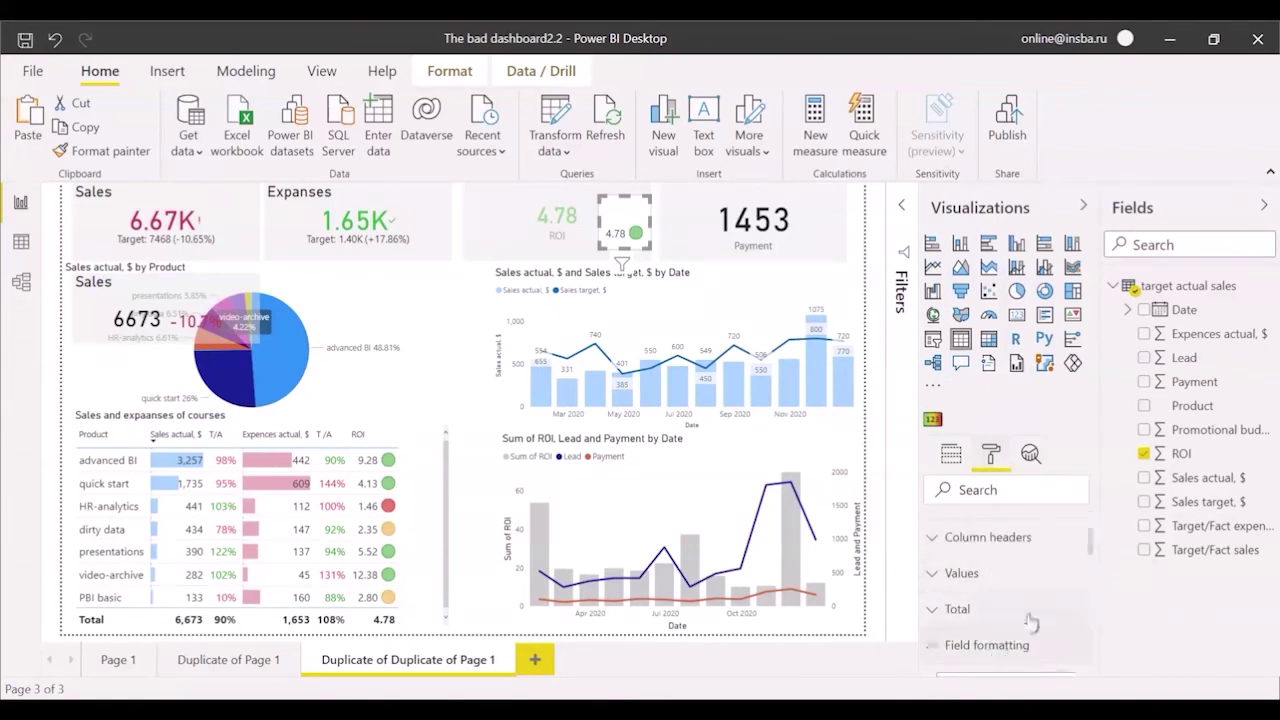
scroll(985, 630, down, 1)
click(972, 656)
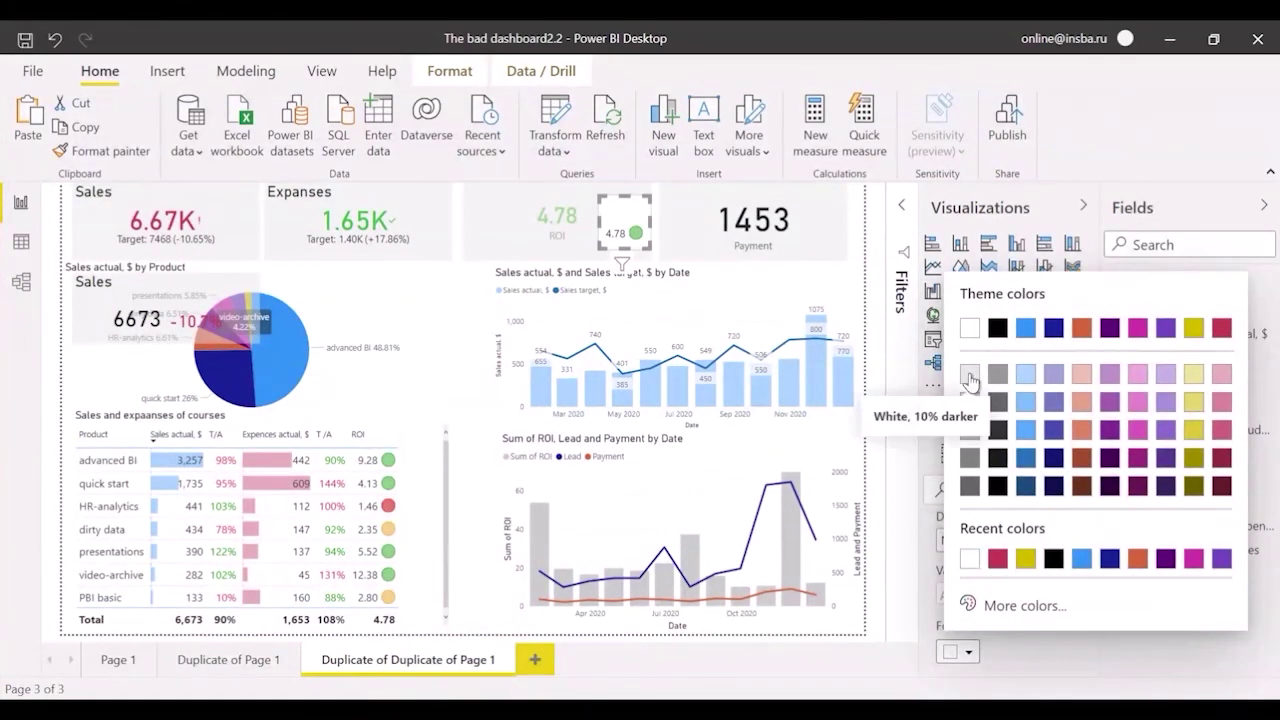
scroll(985, 615, down, 2)
click(968, 610)
click(975, 344)
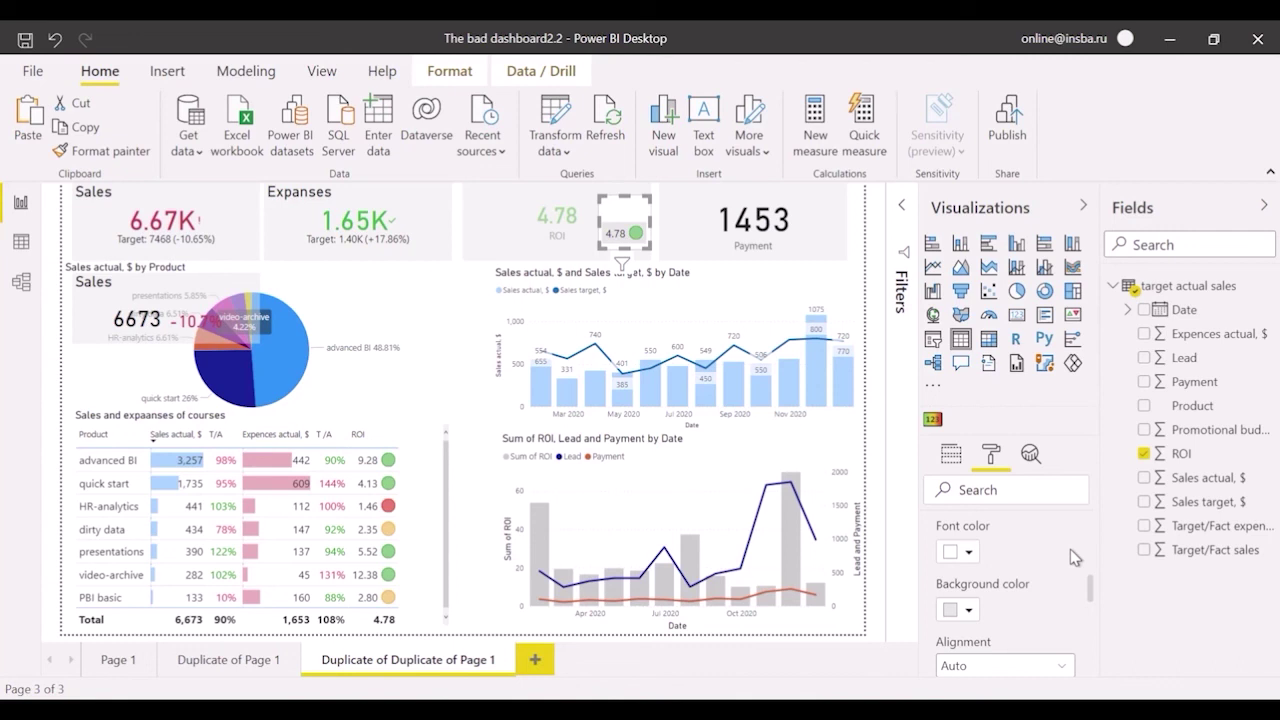
click(876, 230)
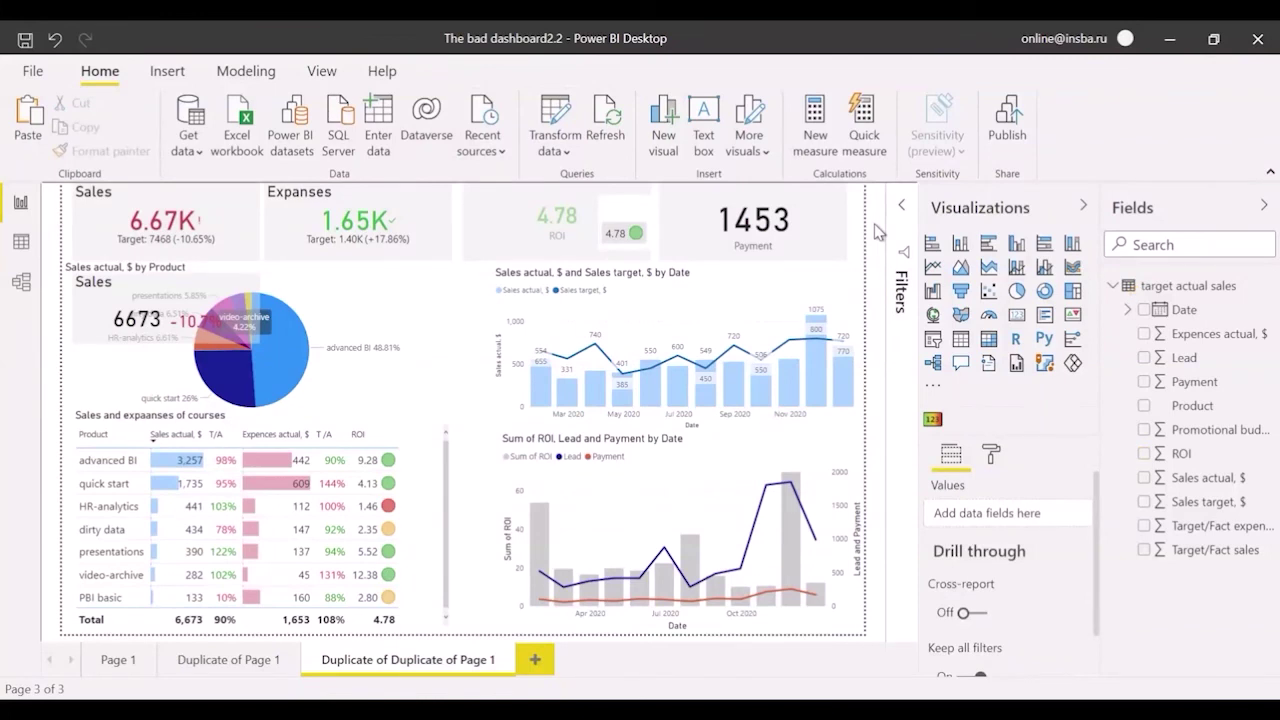